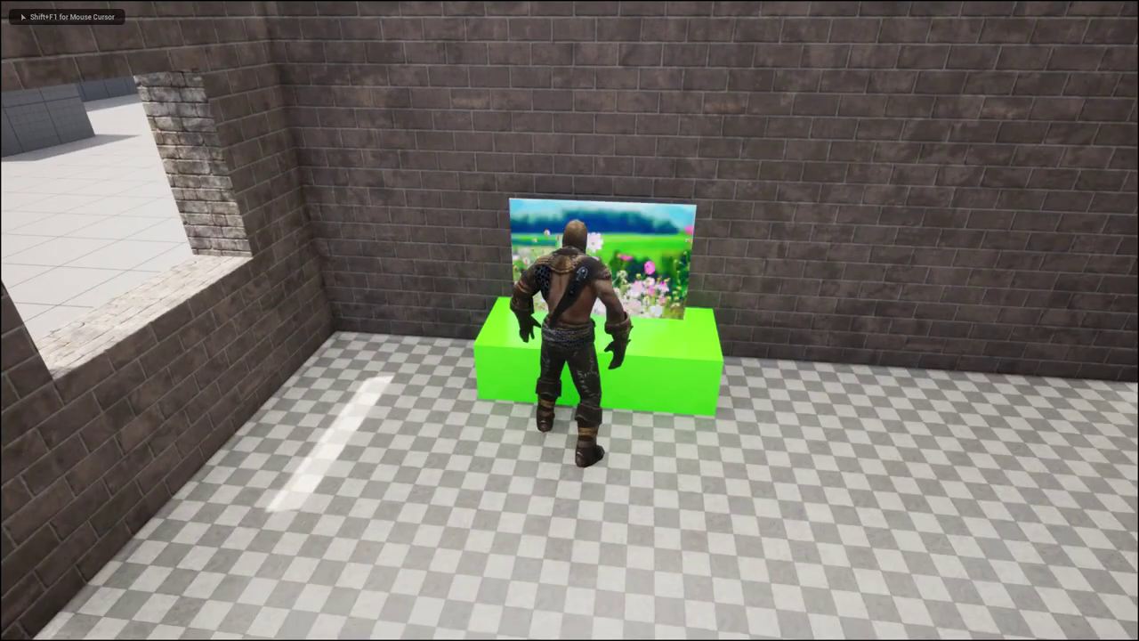
- Run the character away from the TV and back twice so the video blanks and replays
key(s)
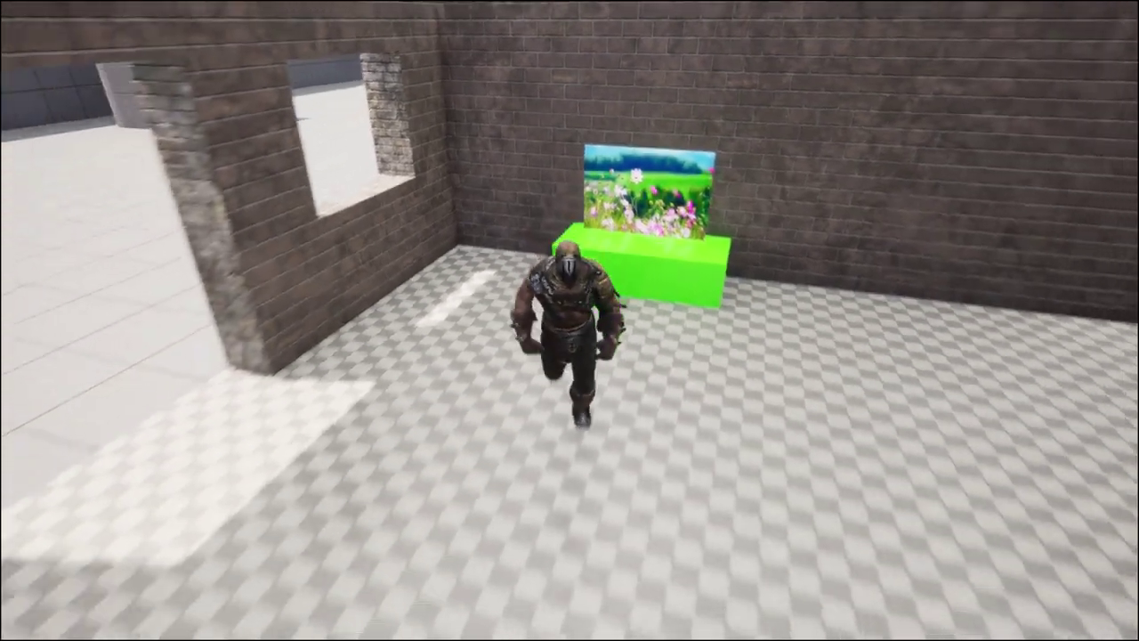
key(w)
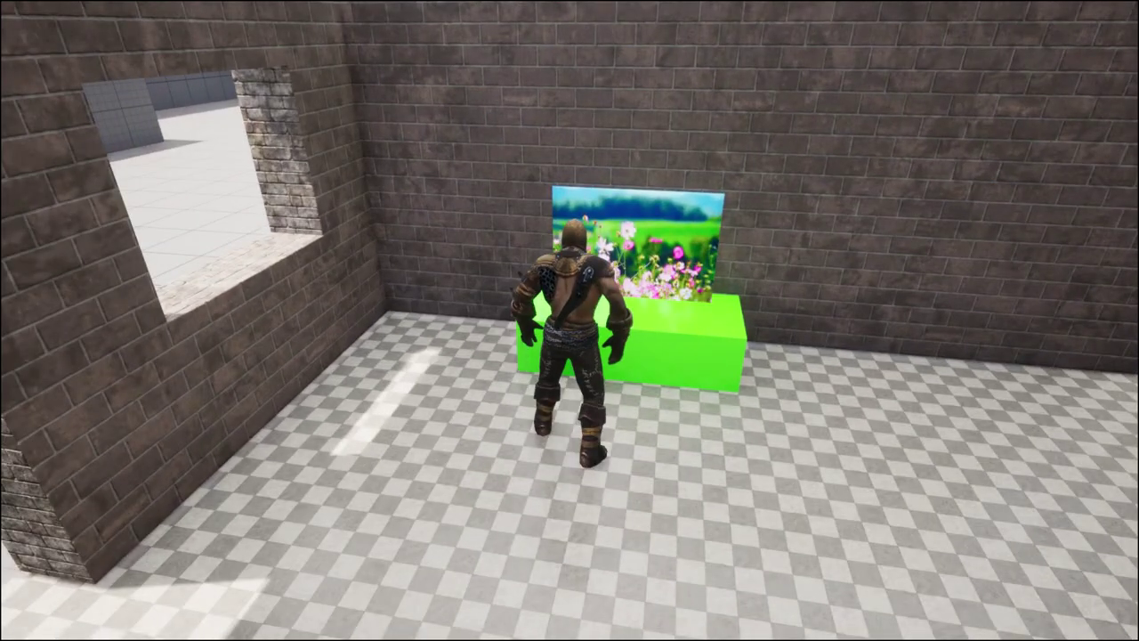
key(s)
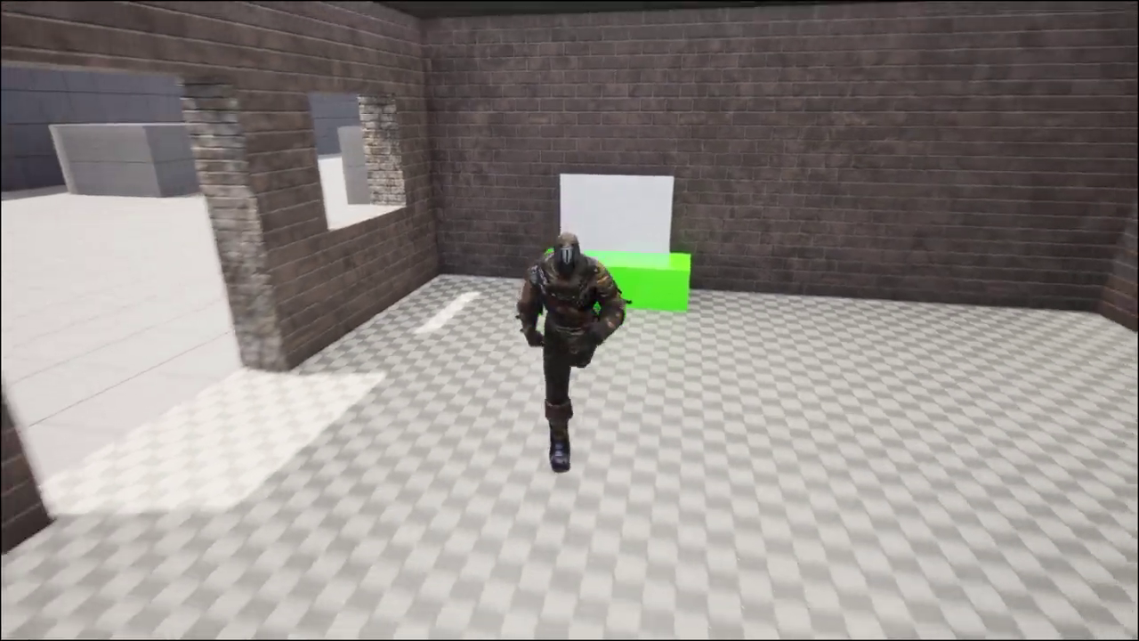
key(w)
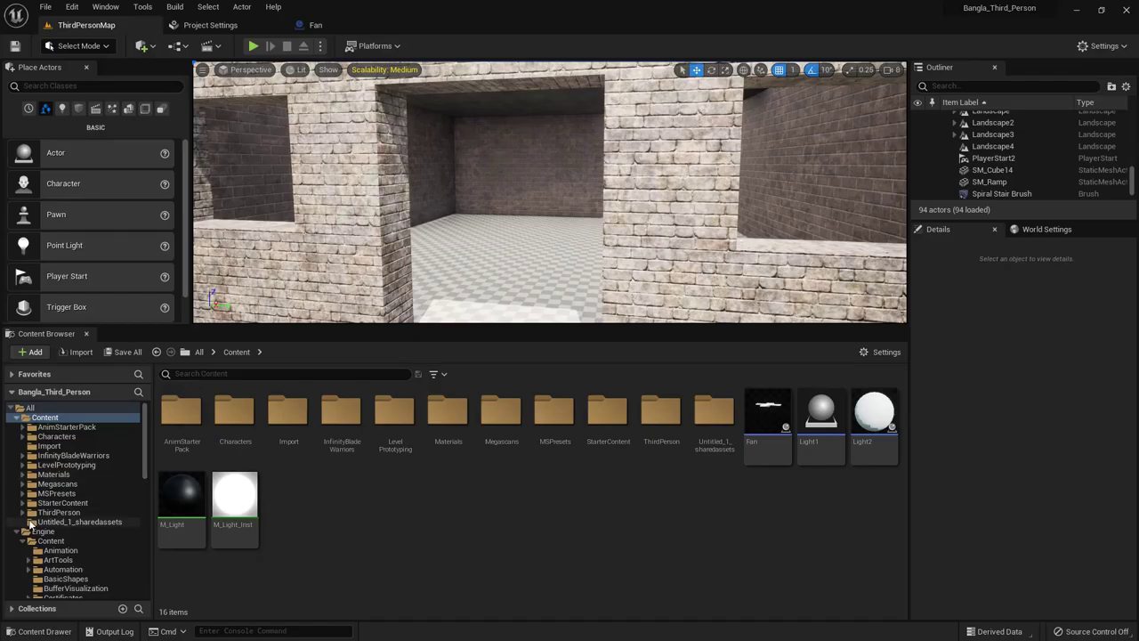
- Create a new folder named Movies under Content
click(40, 418)
right_click(40, 425)
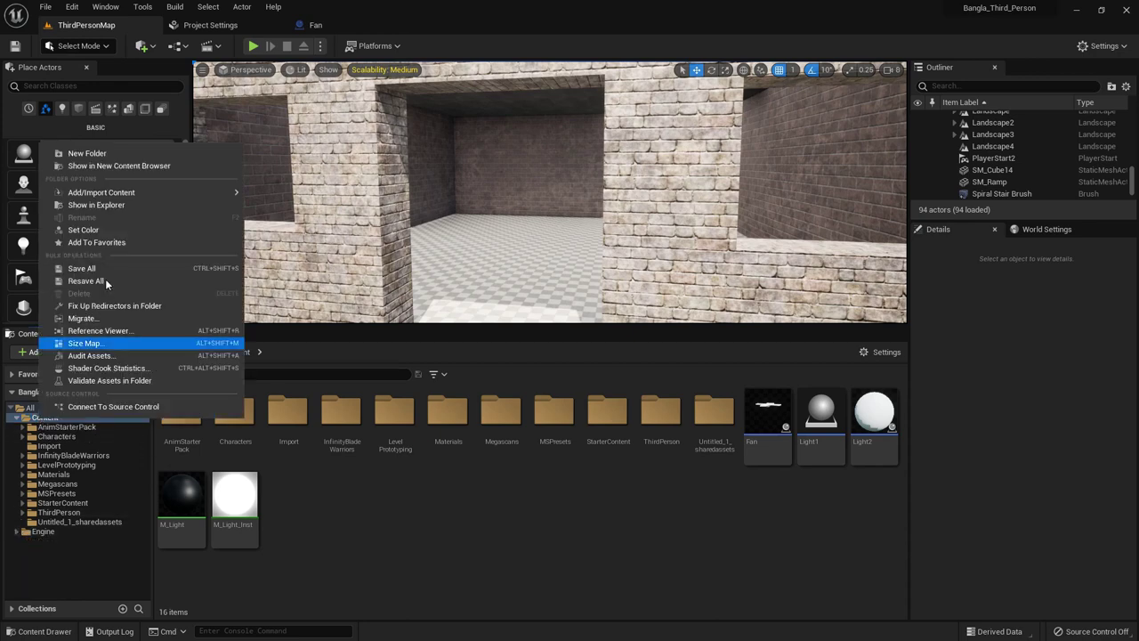
click(83, 153)
text(Movies)
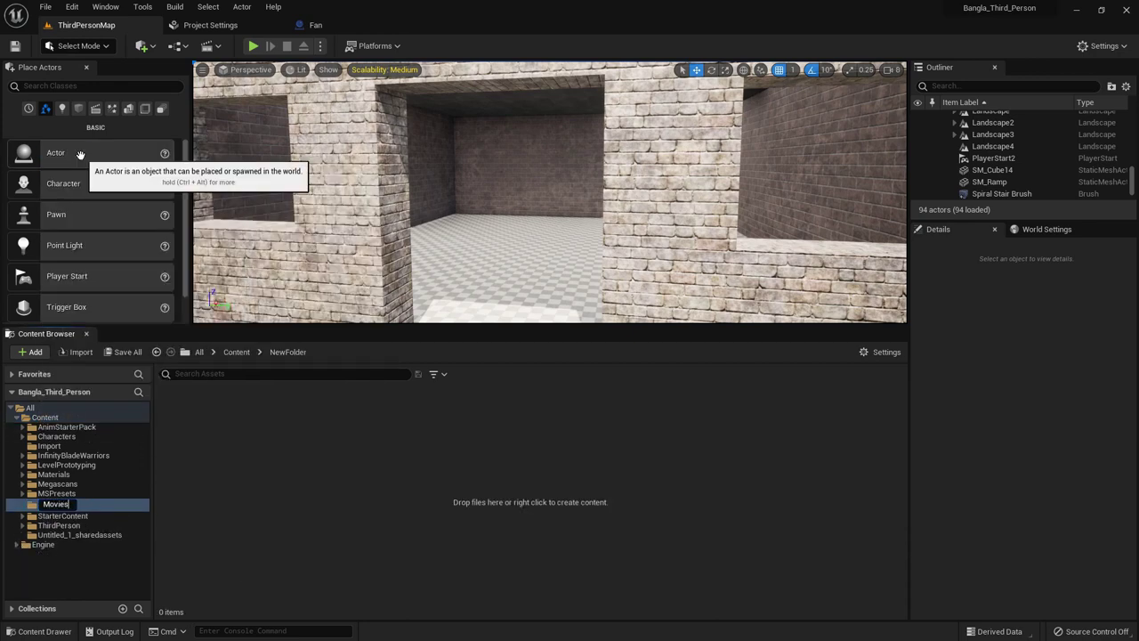
key(Return)
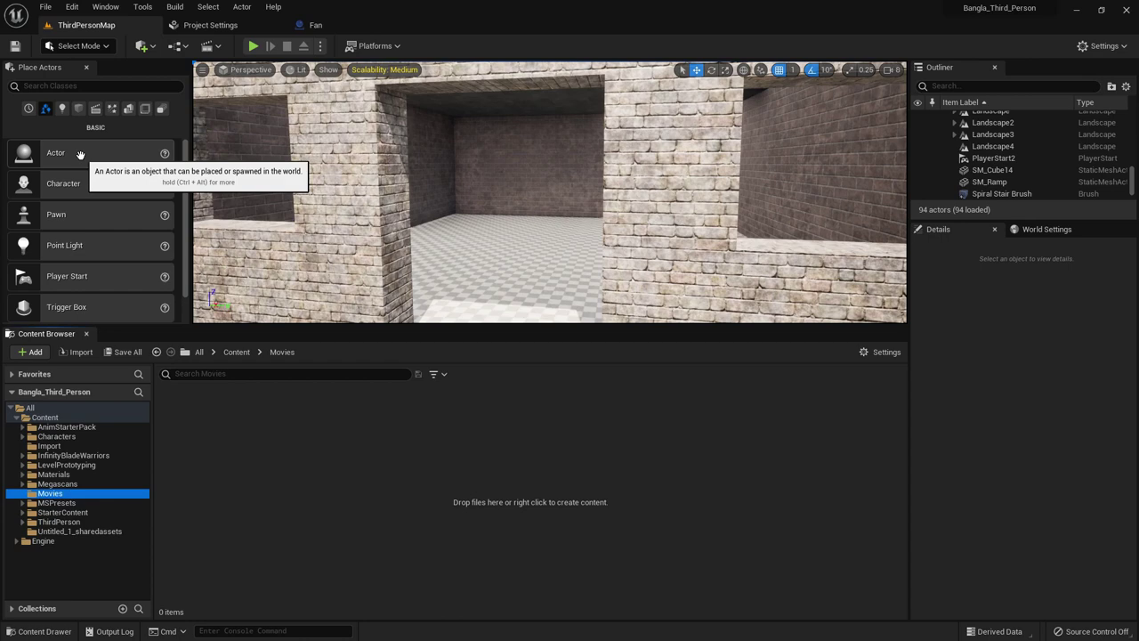
- Show the Movies folder in File Explorer and maximize the window
right_click(49, 493)
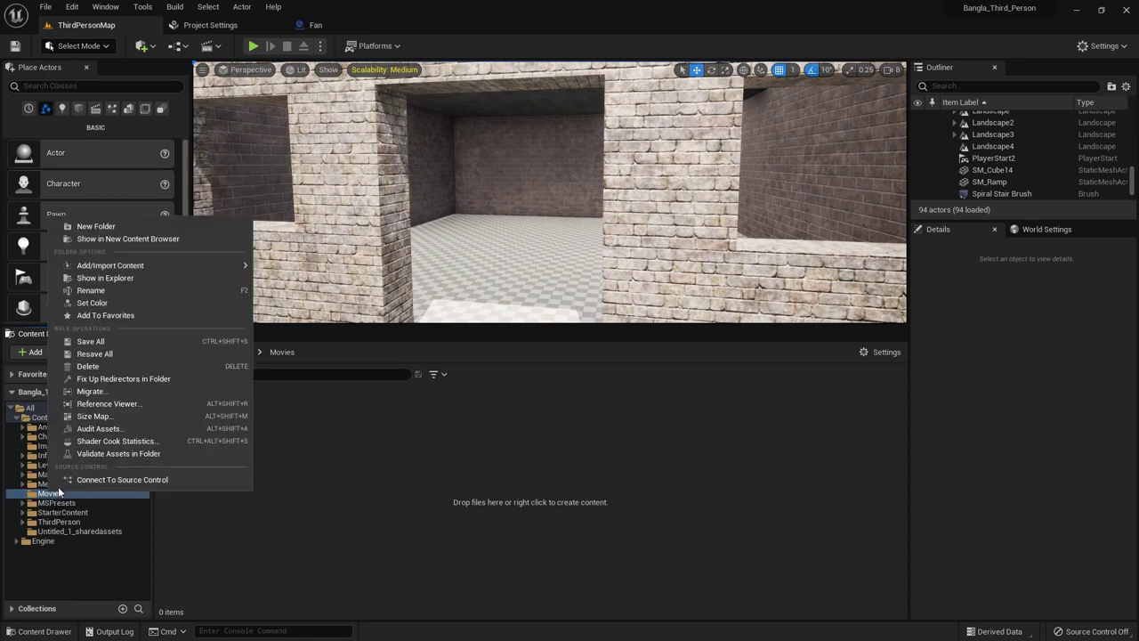
click(114, 281)
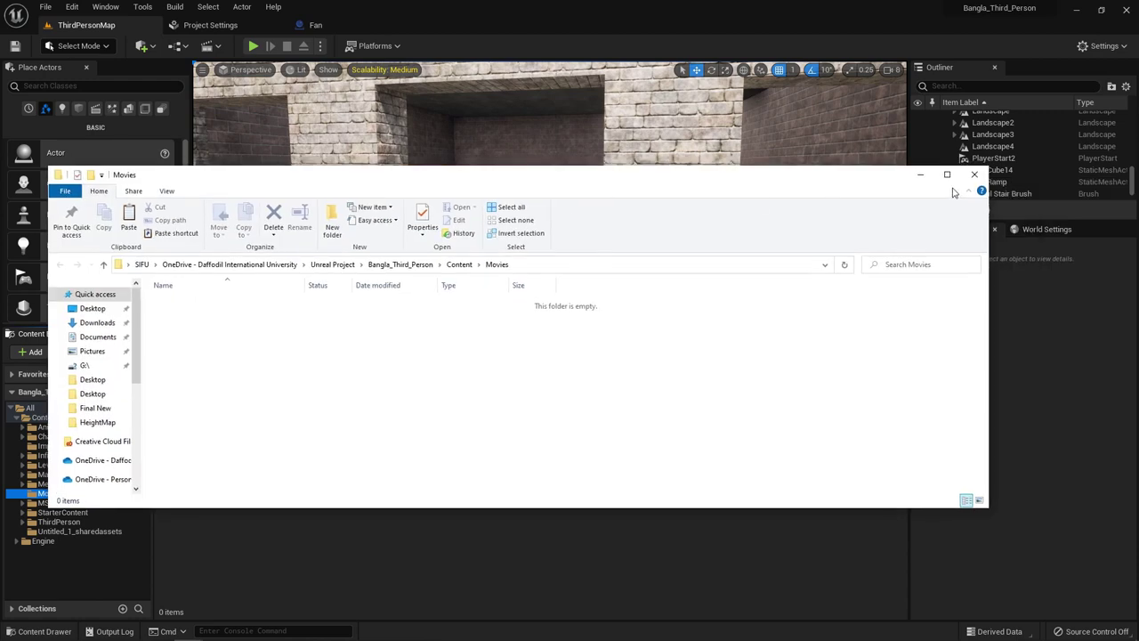
click(947, 174)
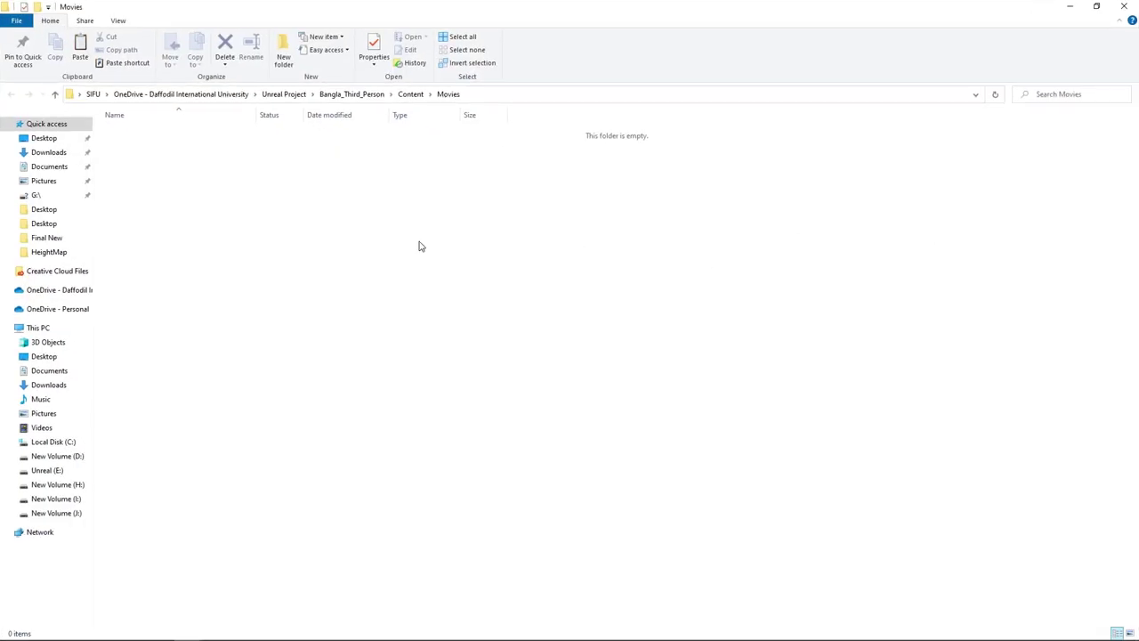
- Paste TV_Background.mp4 into the Movies folder and close File Explorer
key(ctrl+v)
click(206, 163)
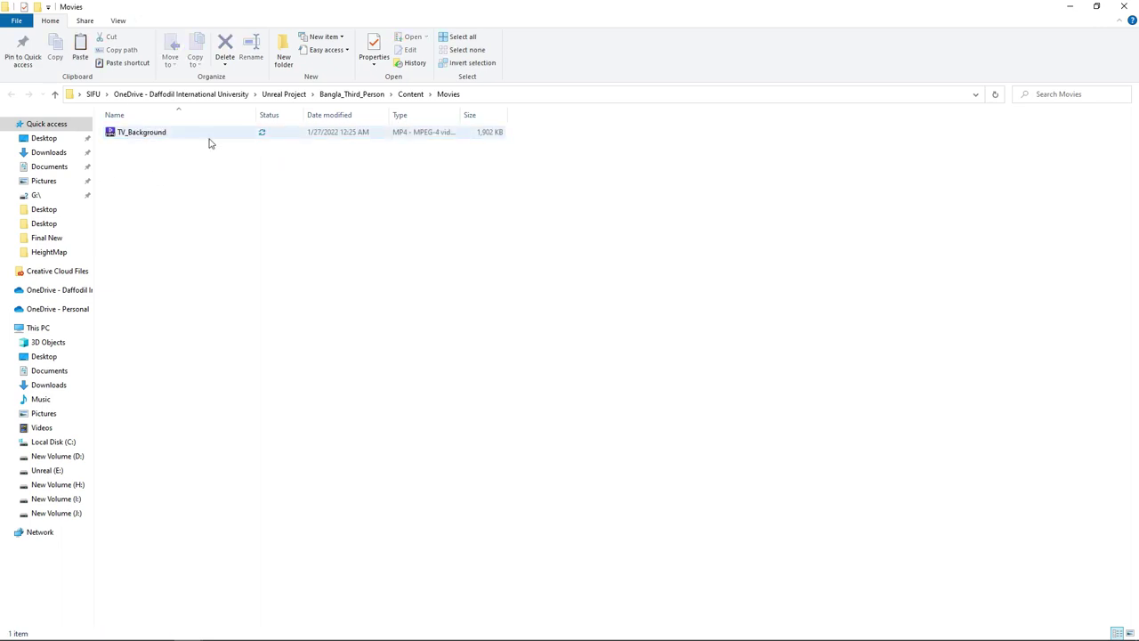
click(1126, 9)
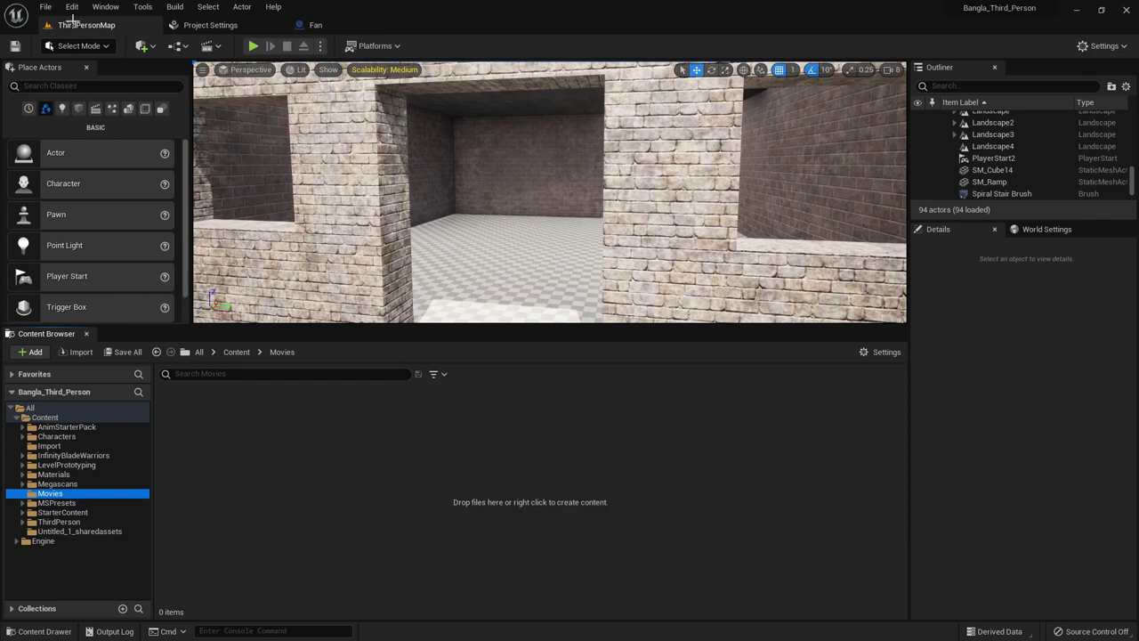
- Add one empty Startup Movies entry under Project Settings > Movies
click(44, 7)
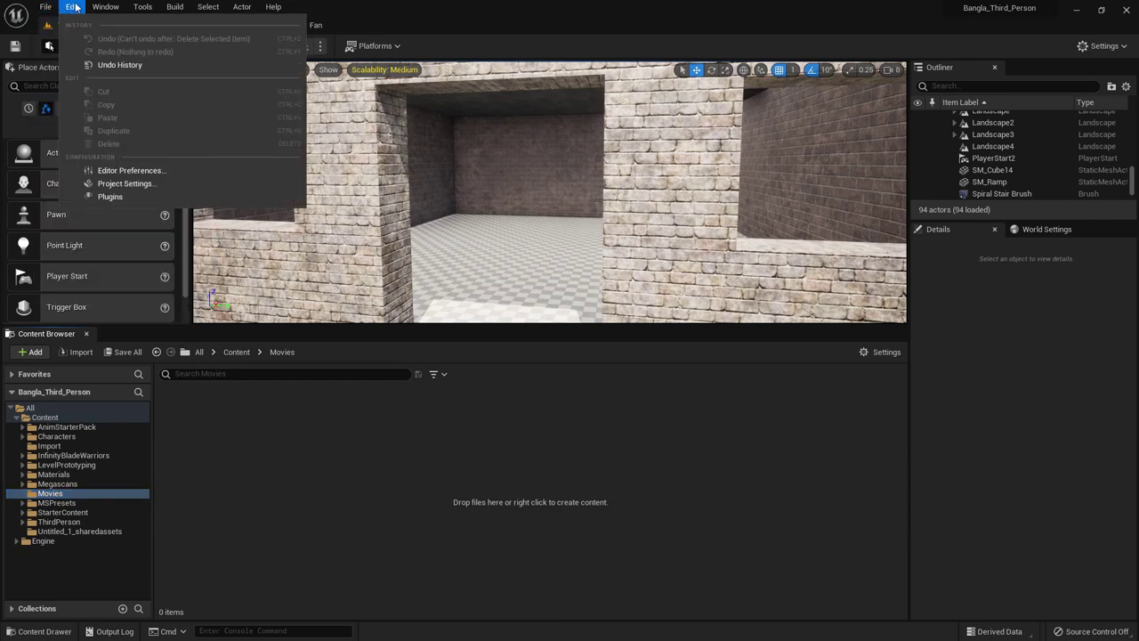
click(117, 184)
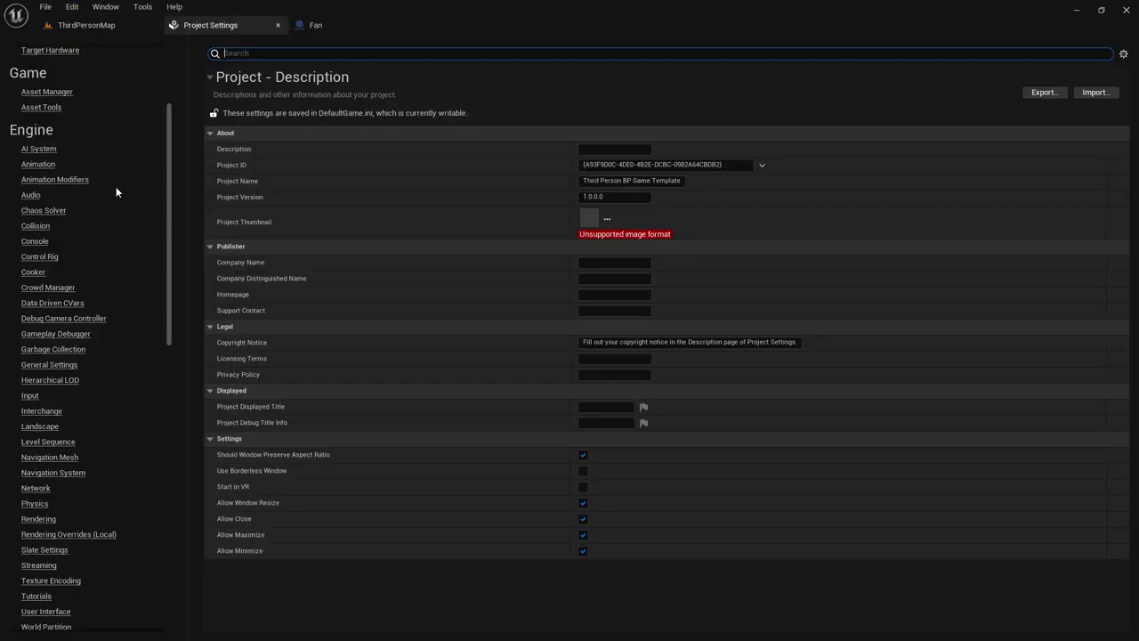
scroll(71, 182, up, 4)
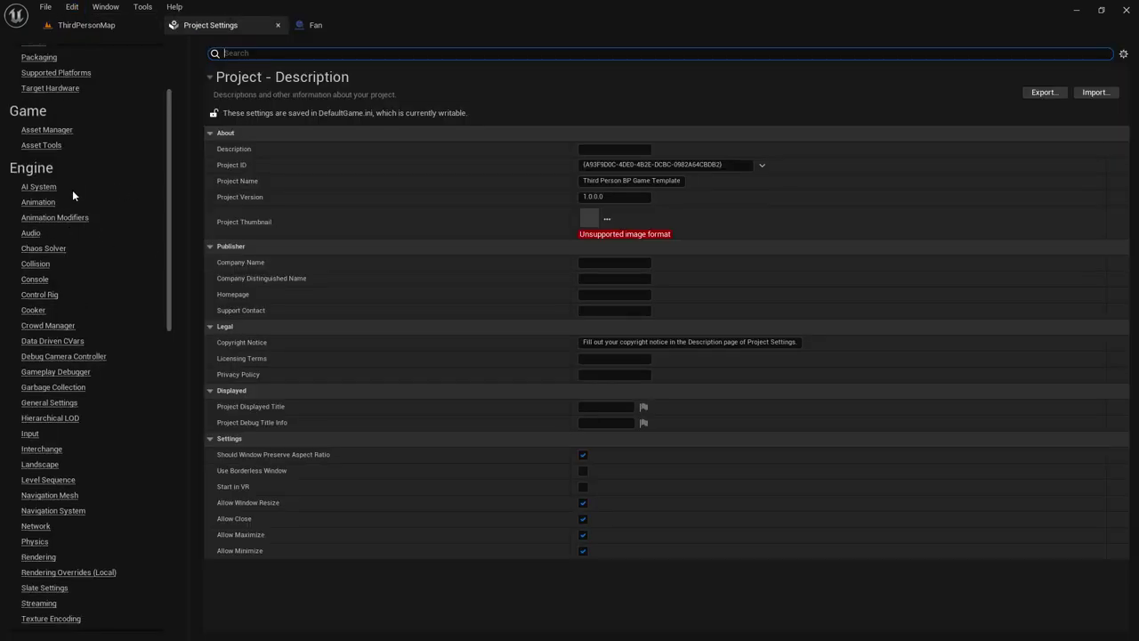
click(34, 156)
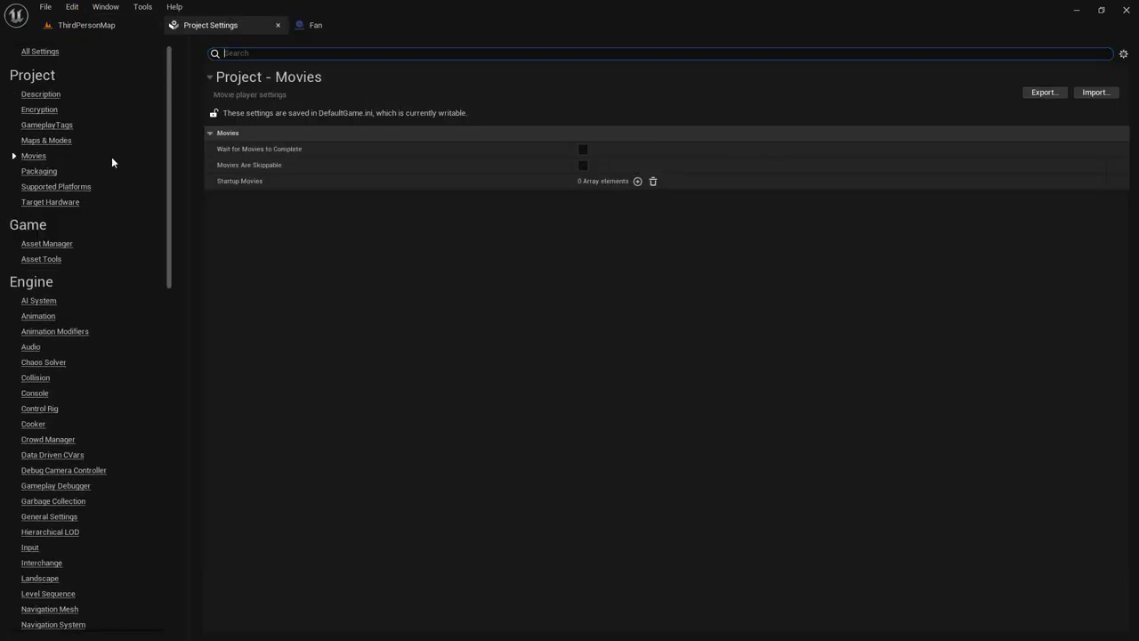
click(210, 181)
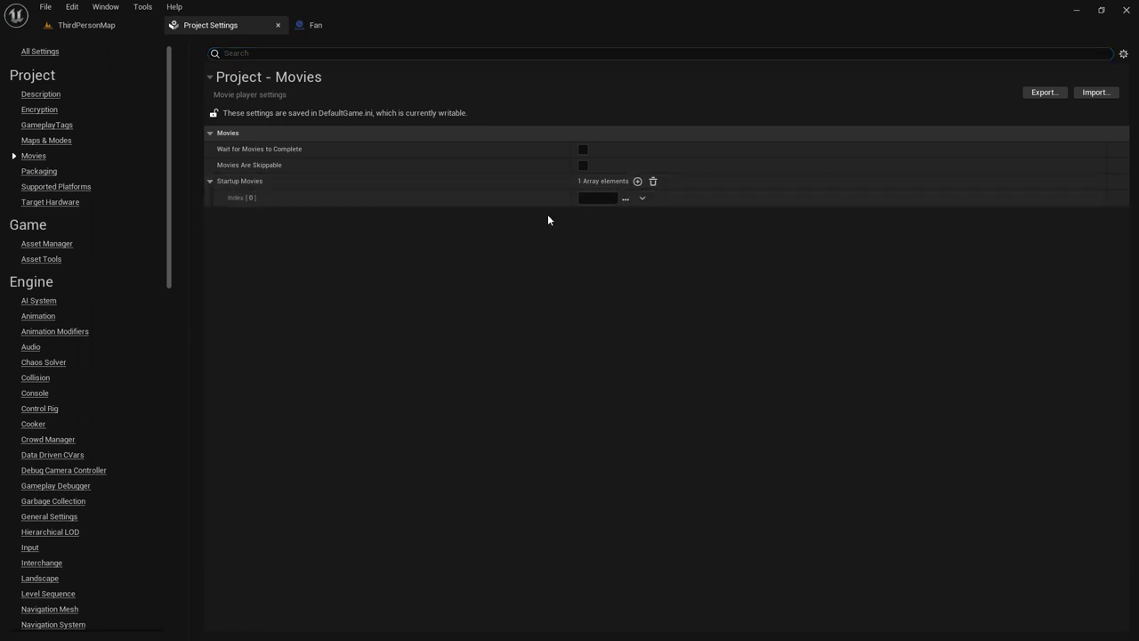
click(94, 25)
right_click(48, 494)
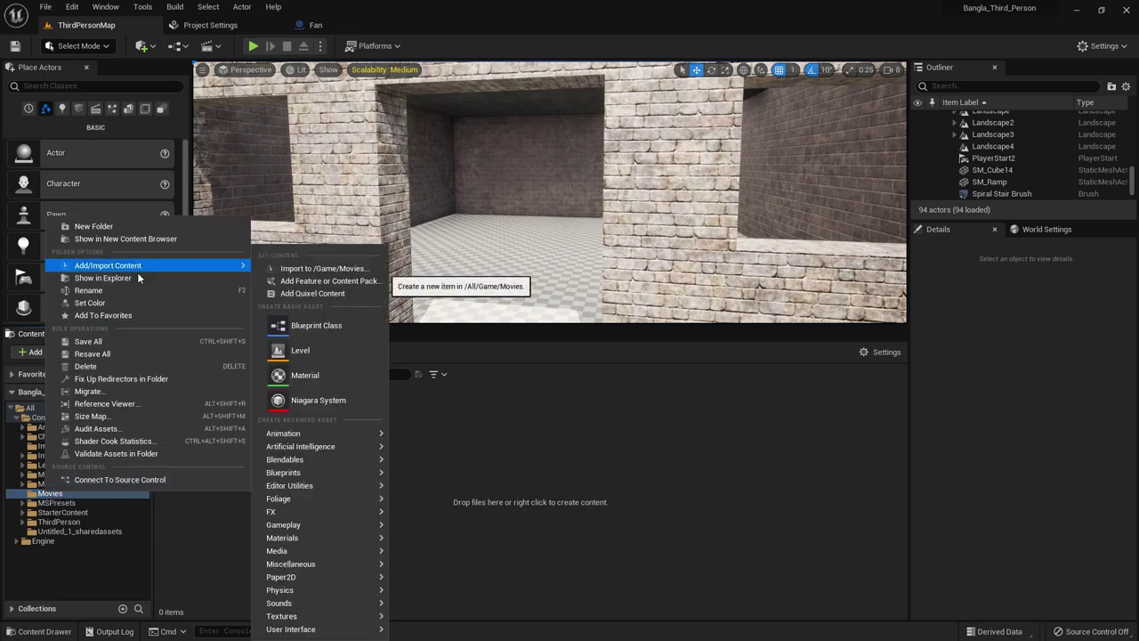
- Copy the Movies folder path from File Explorer
click(124, 290)
key(Return)
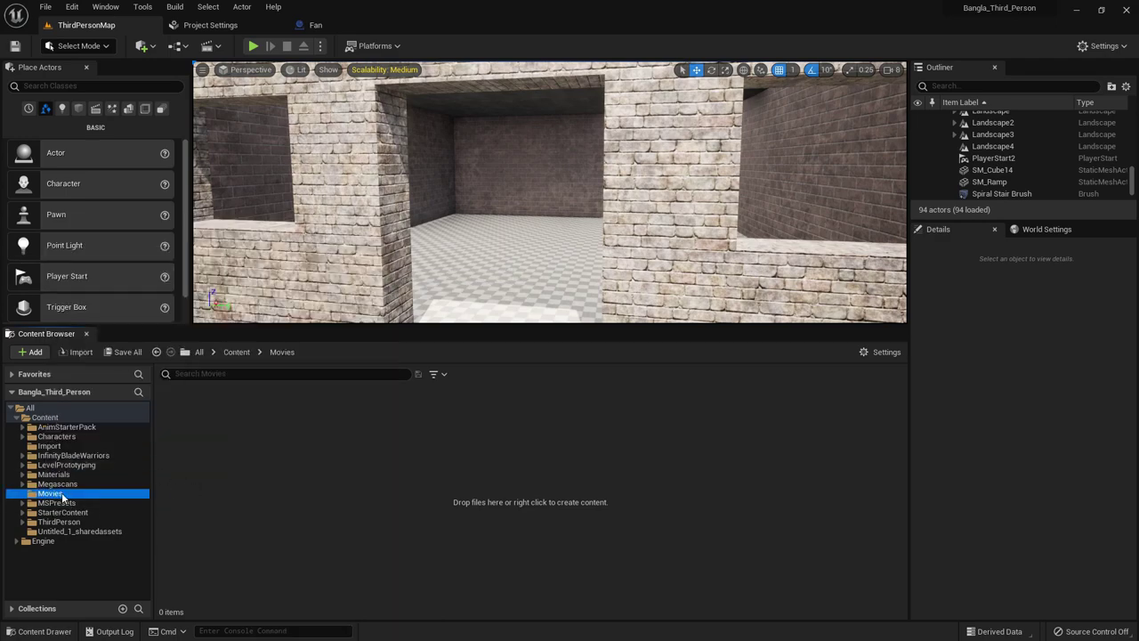
right_click(61, 496)
click(134, 282)
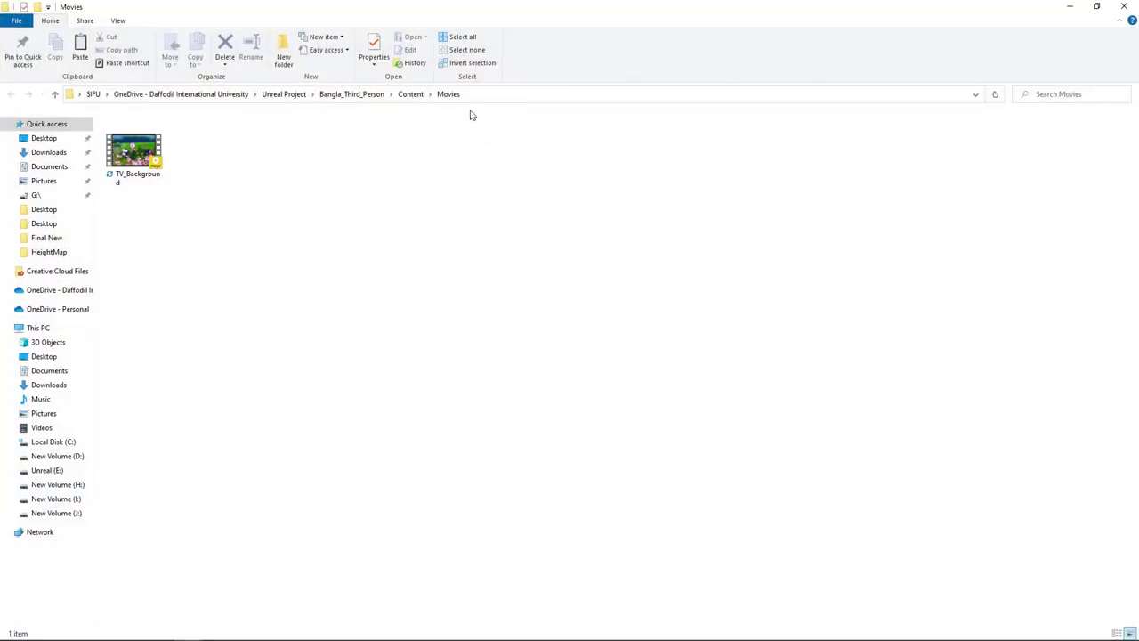
click(474, 97)
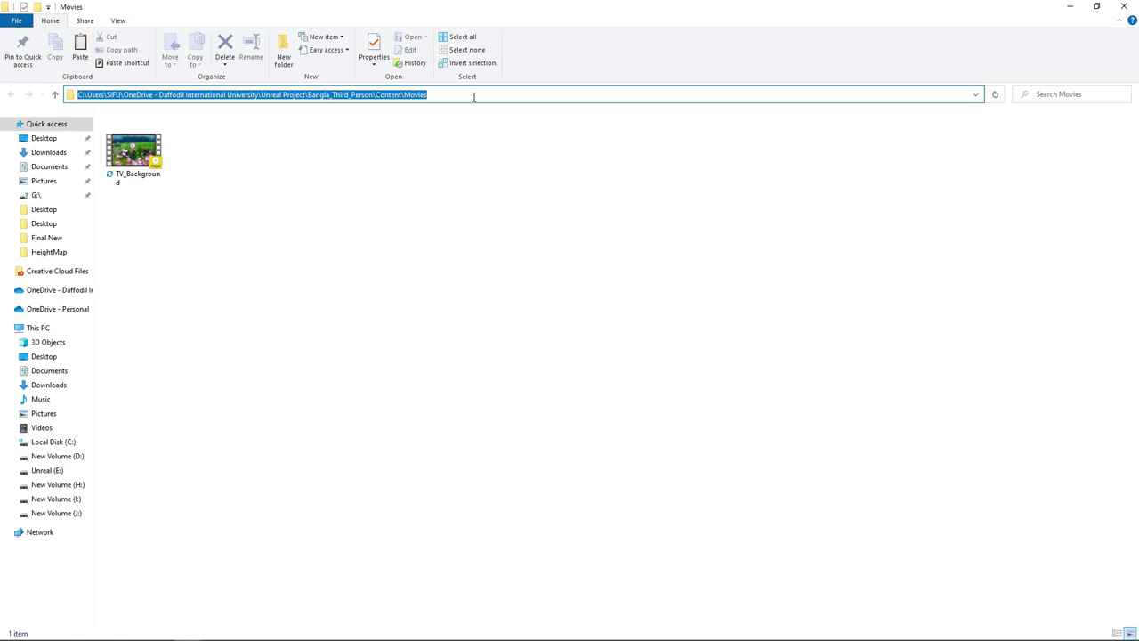
click(1132, 5)
- Set Startup Movies Index [0] to TV_Background from the Movies folder
click(240, 28)
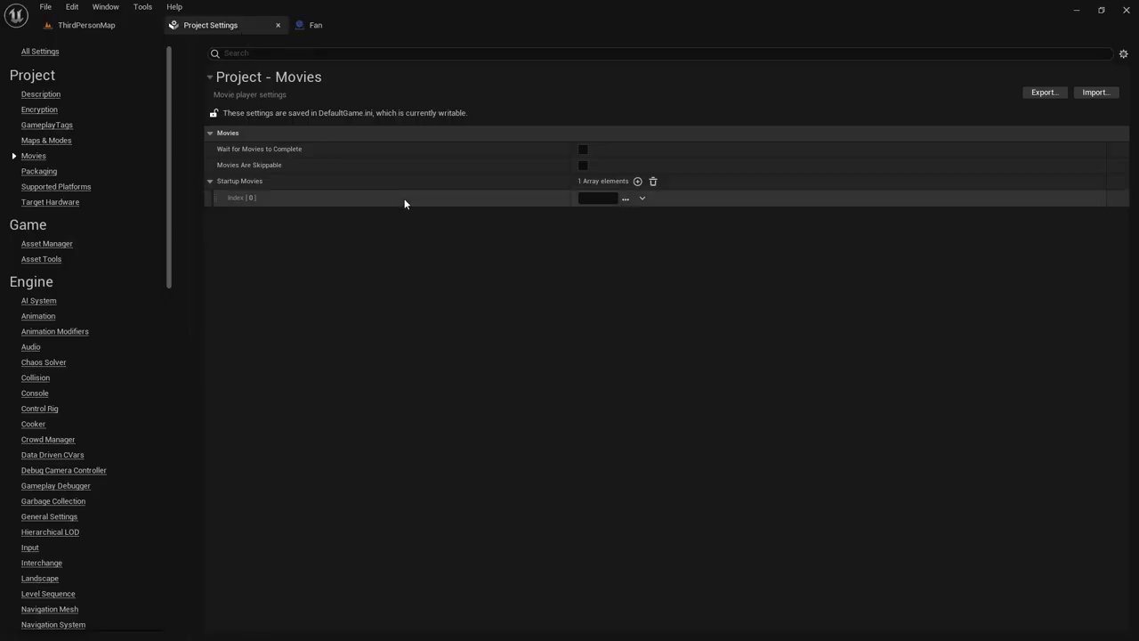
click(626, 197)
click(307, 30)
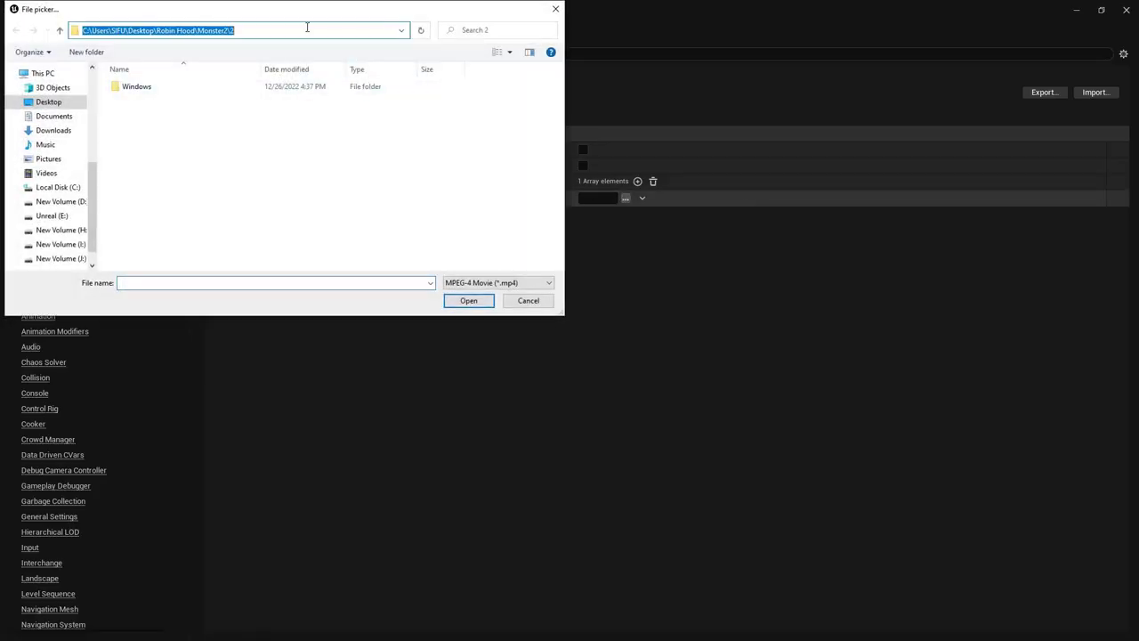
key(ctrl+v)
key(Return)
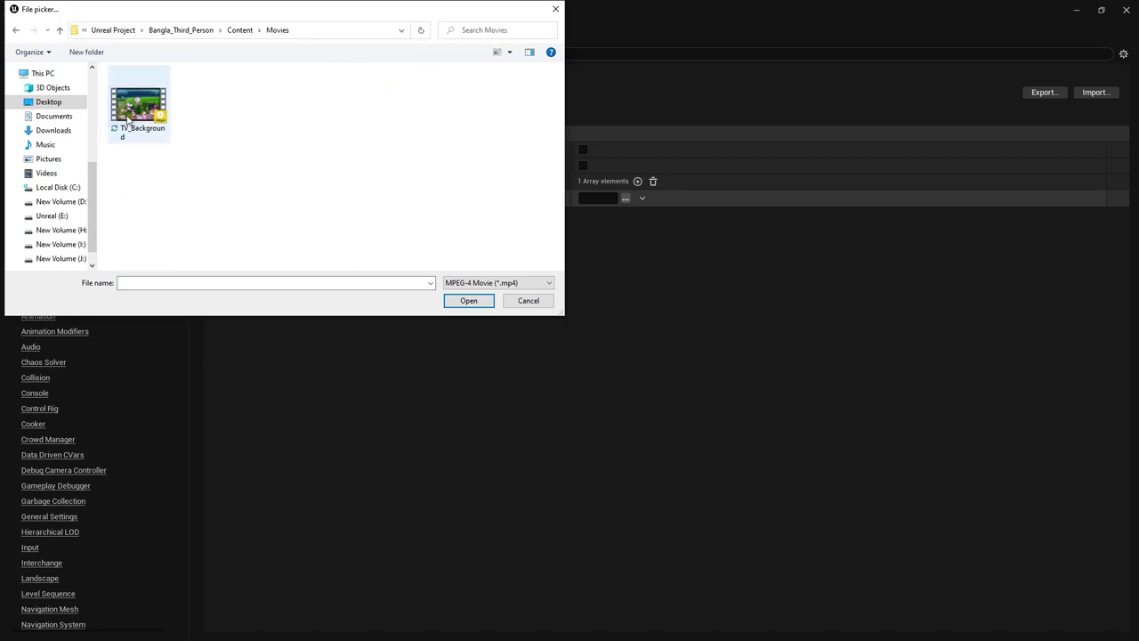
click(133, 103)
click(461, 299)
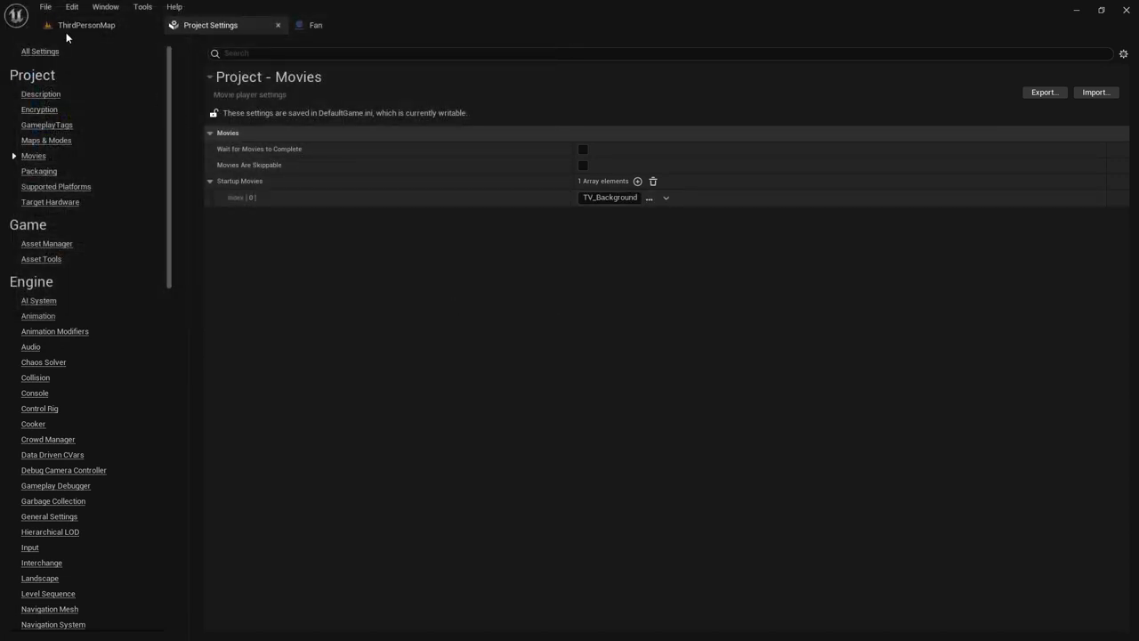
click(89, 25)
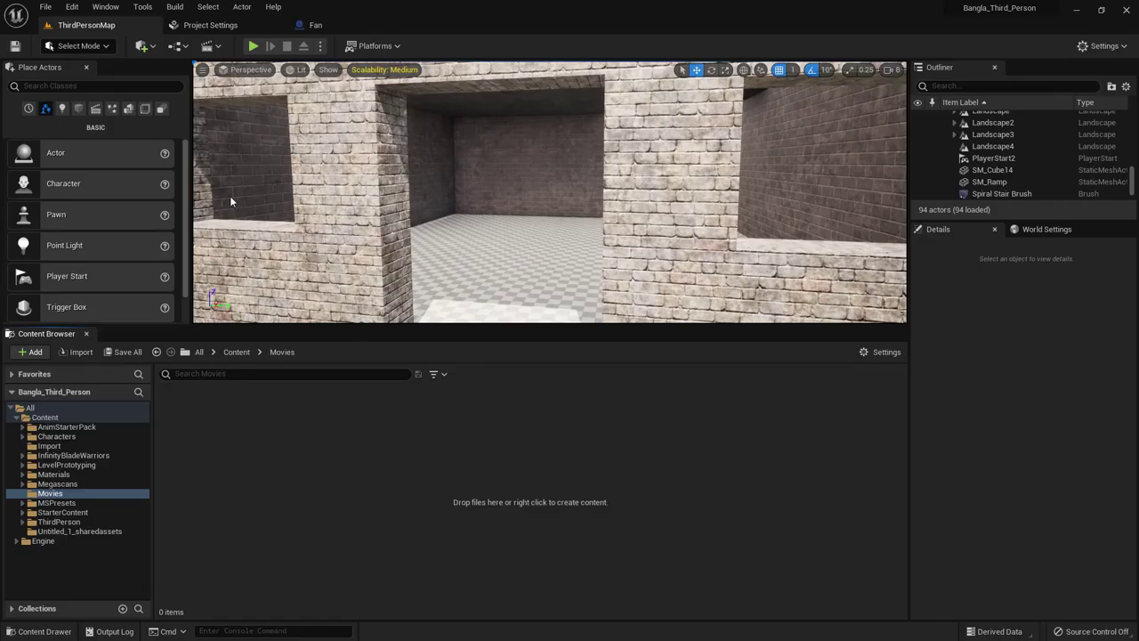
- Create a File Media Source and a TV_MediaPlayer media player with its video texture in Movies
right_click(226, 482)
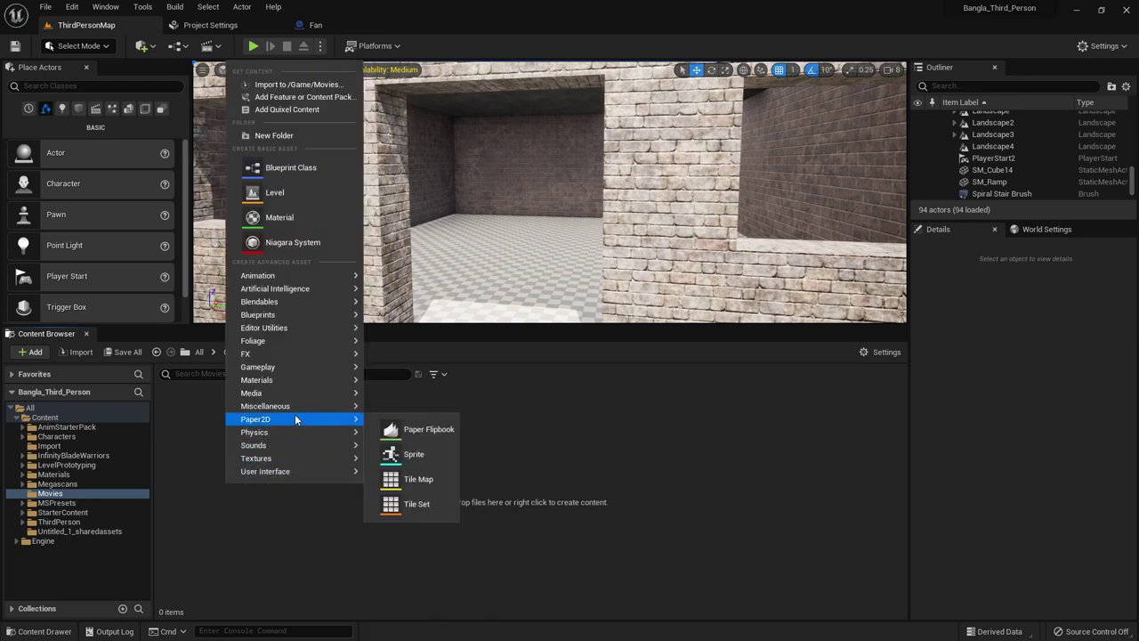
mouse_move(251, 392)
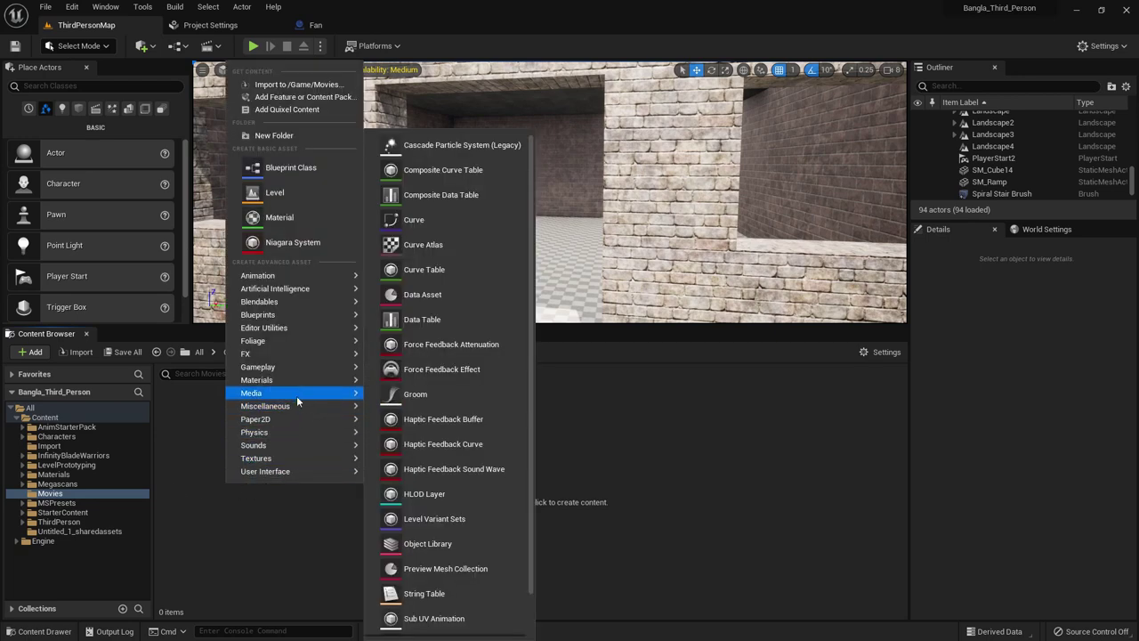
click(427, 406)
text(TV_FileMediaSource)
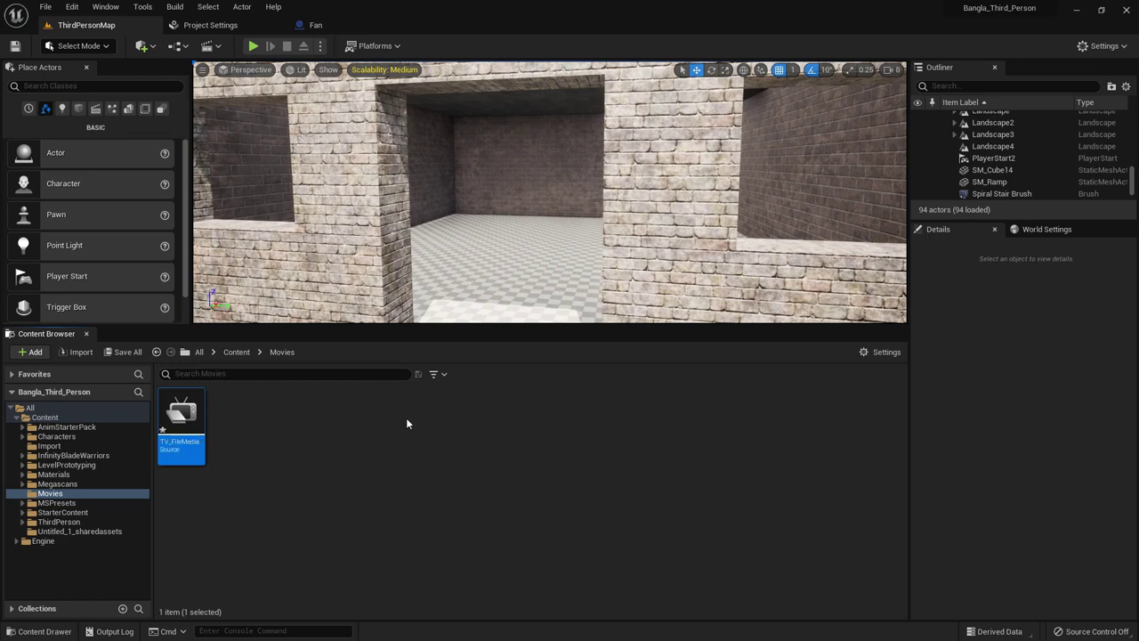
right_click(266, 449)
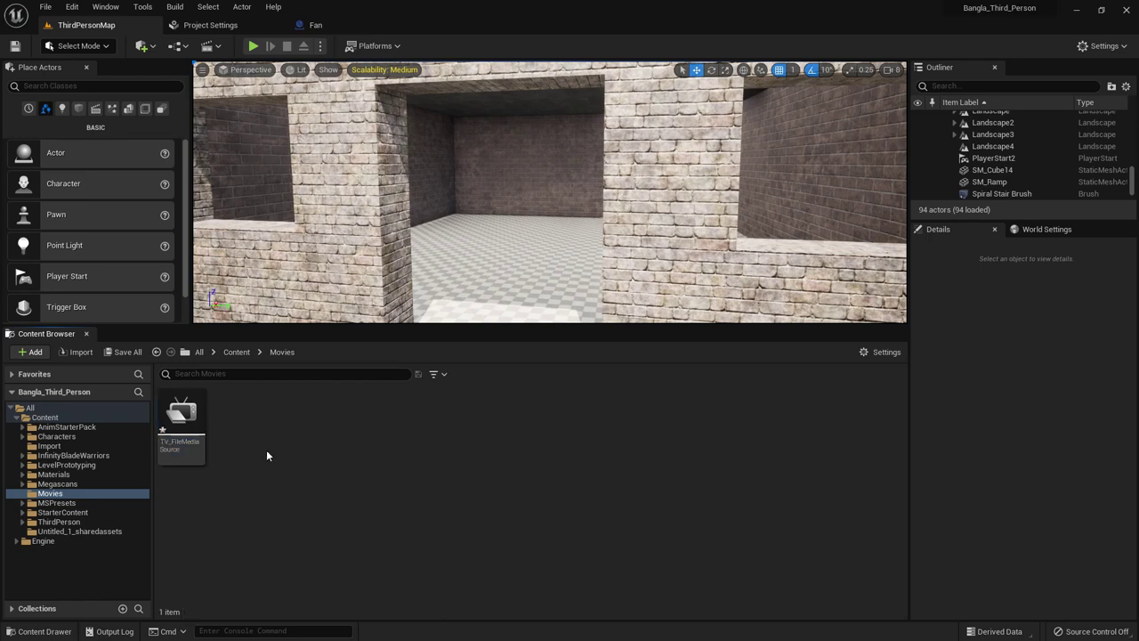
mouse_move(302, 360)
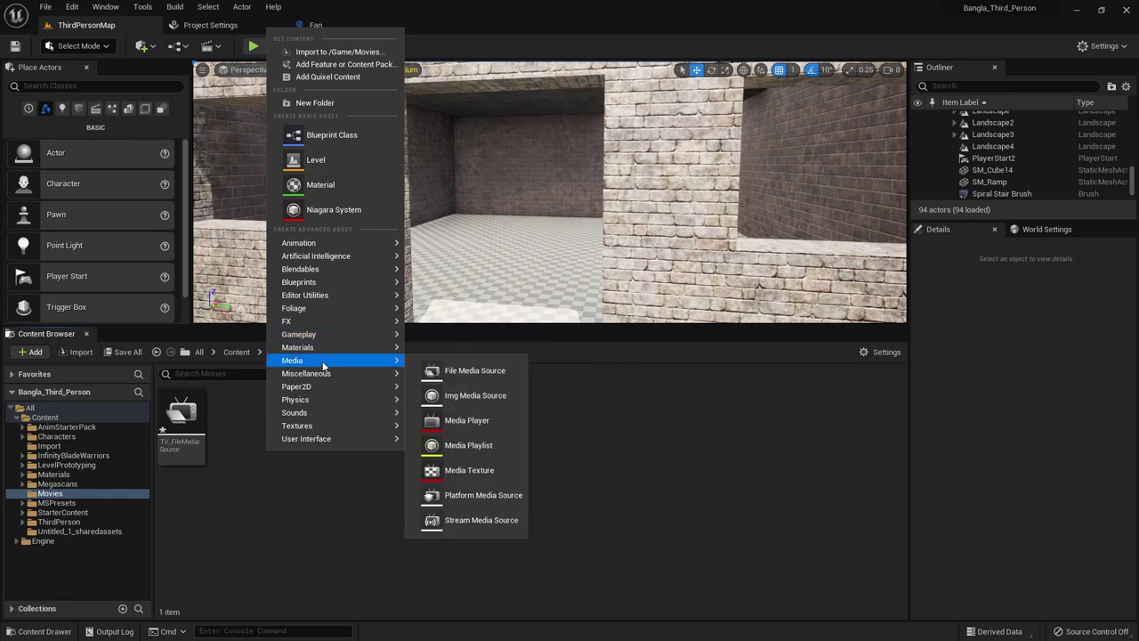
click(466, 420)
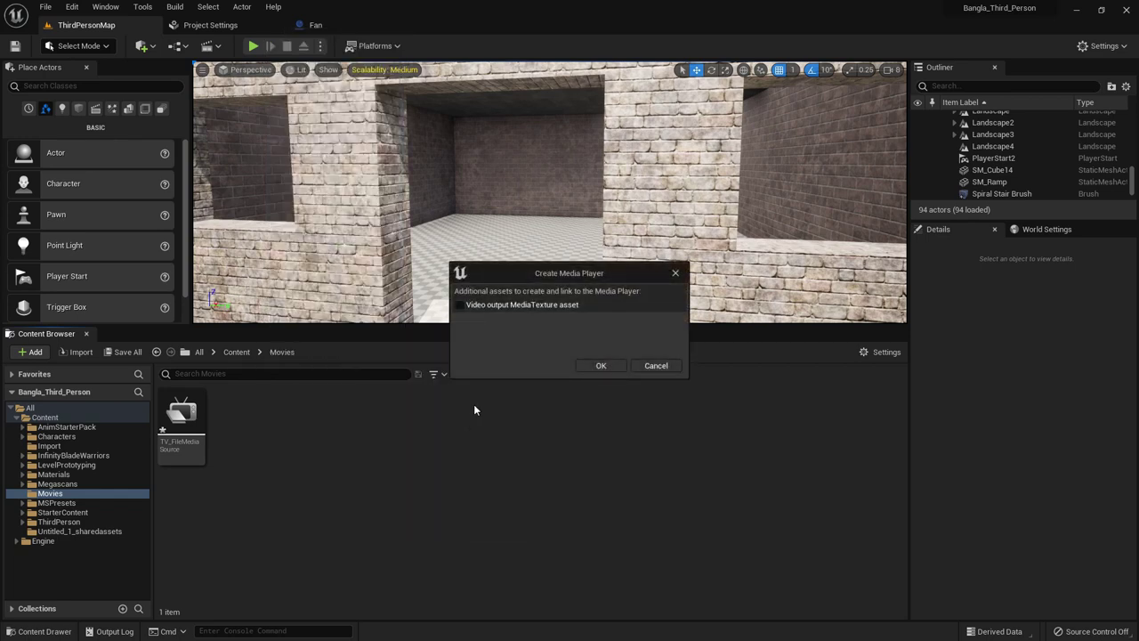
click(588, 373)
text(TV_Media)
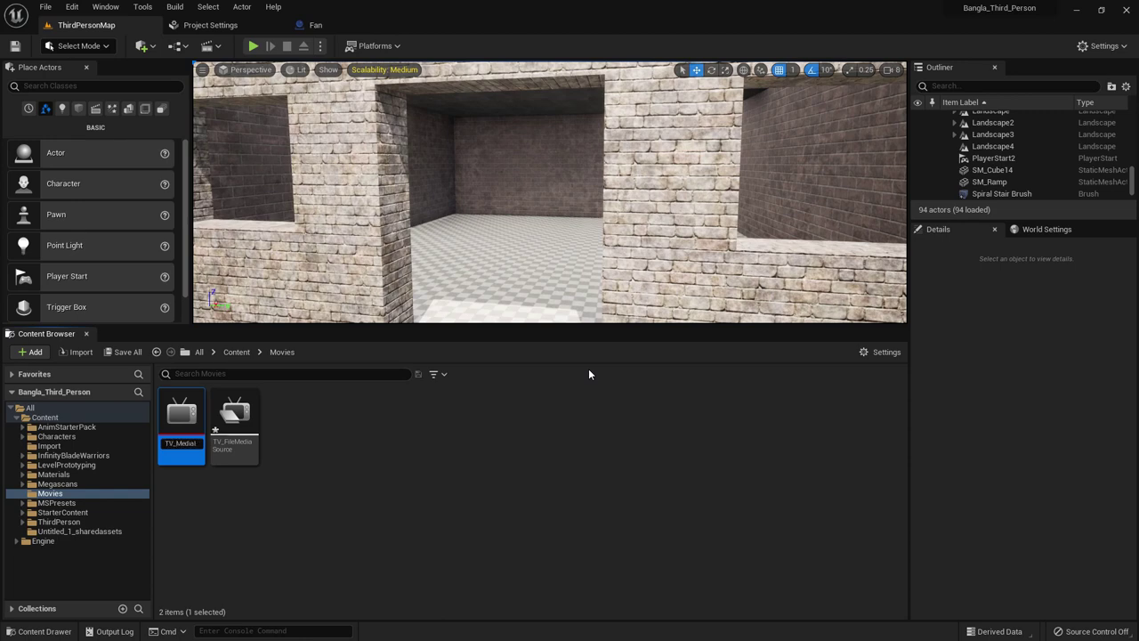
text(Player)
key(Return)
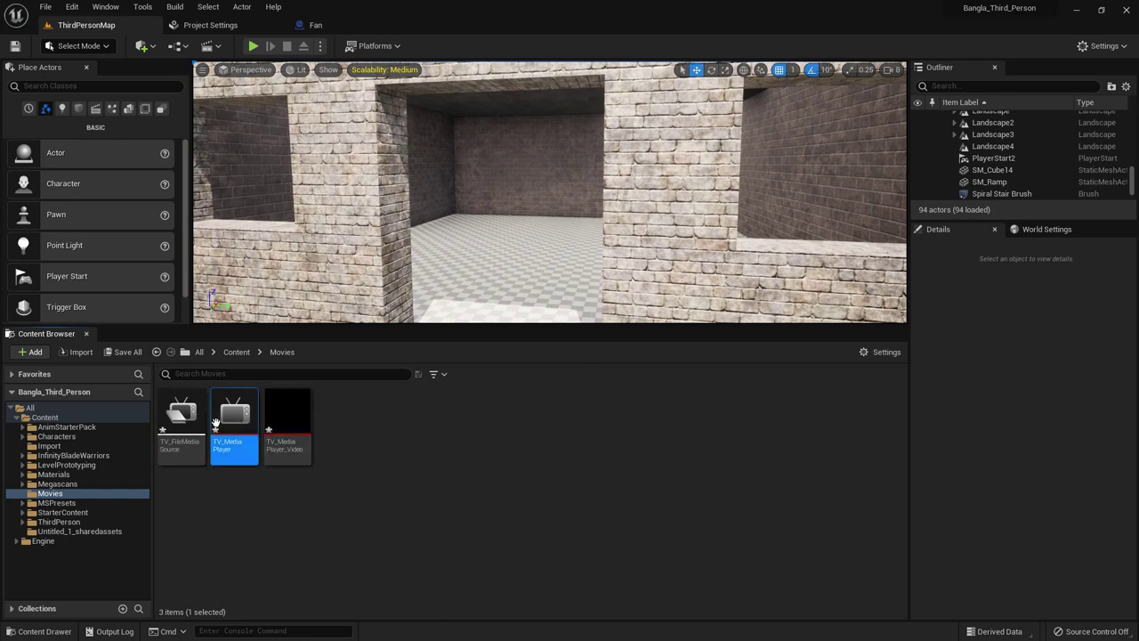
- Set TV_FileMediaSource's File Path to TV_Background.mp4
double_click(182, 417)
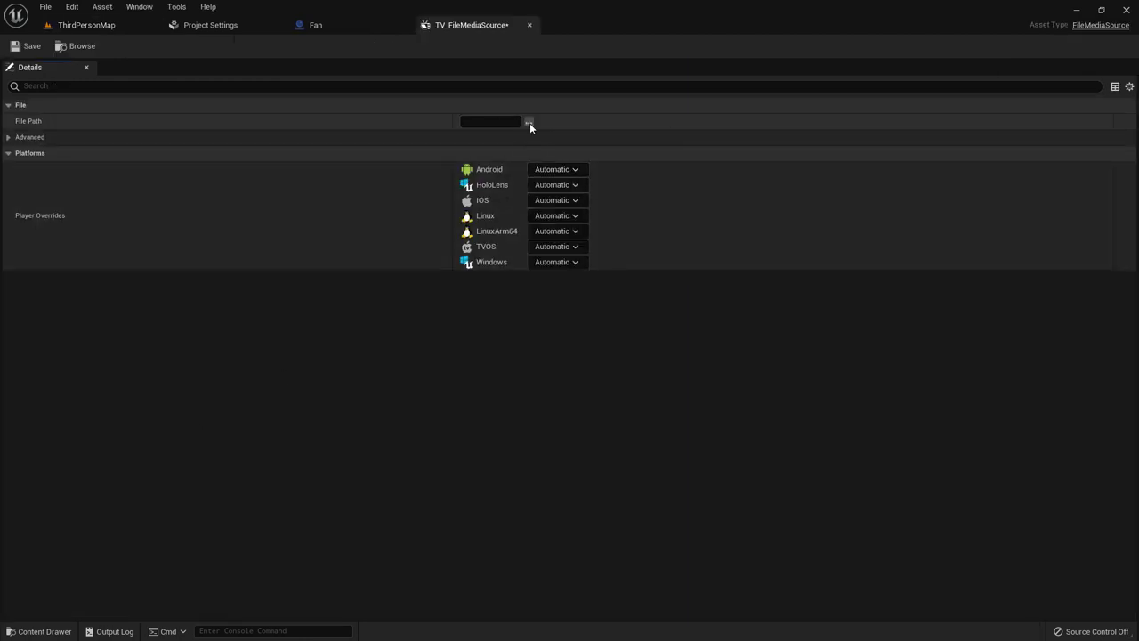
click(528, 122)
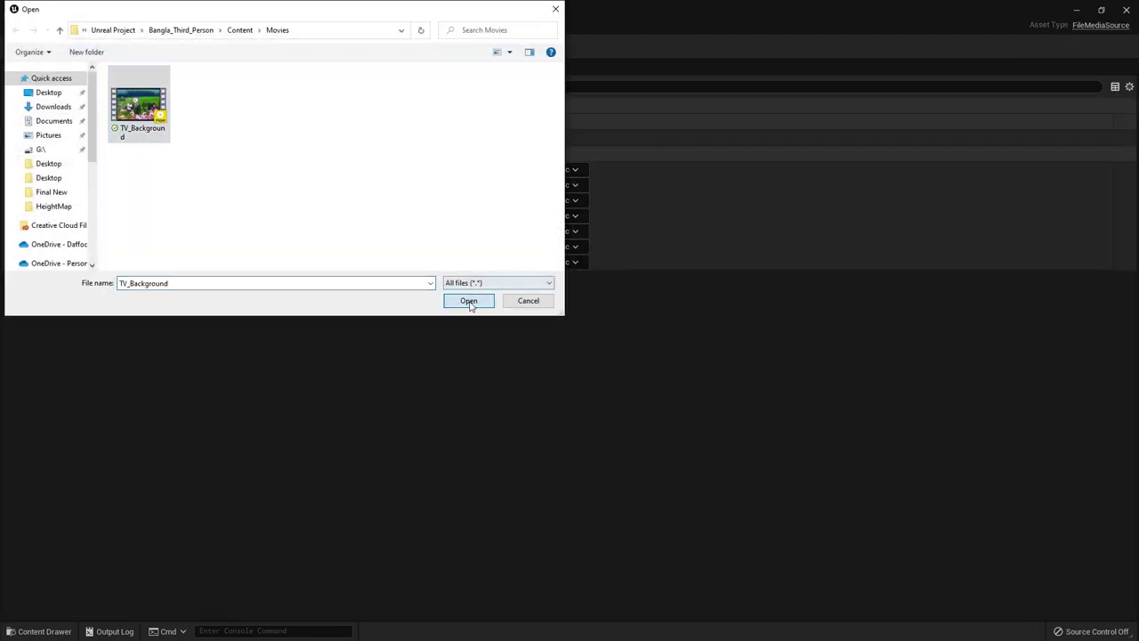
click(468, 301)
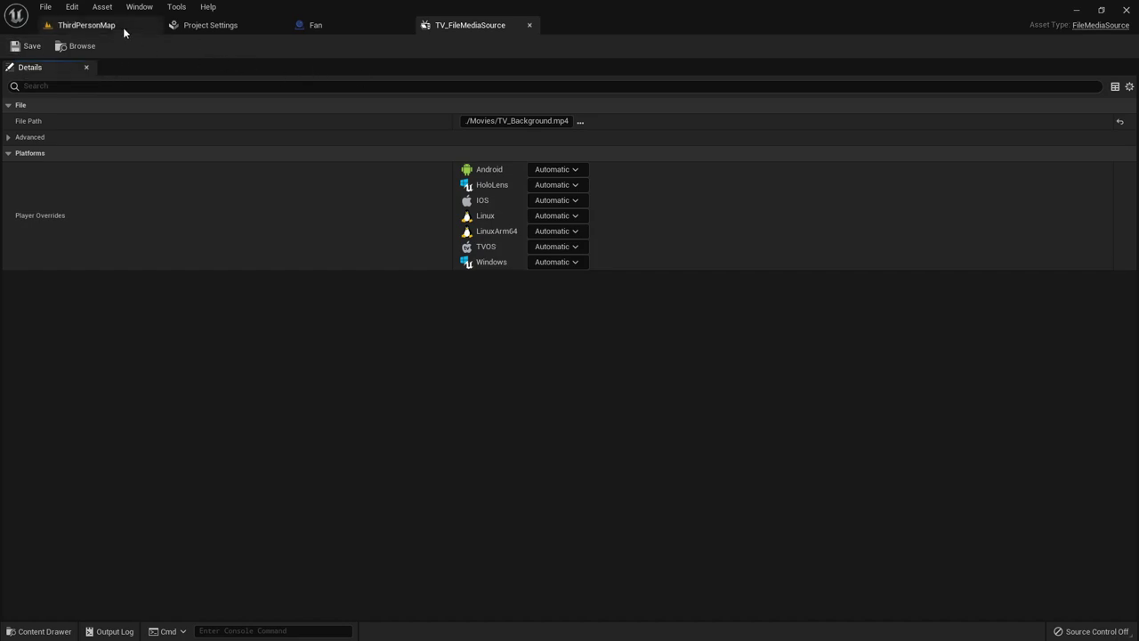
click(123, 26)
- Load TV_FileMediaSource in TV_MediaPlayer, enable Loop, and save the player
click(289, 488)
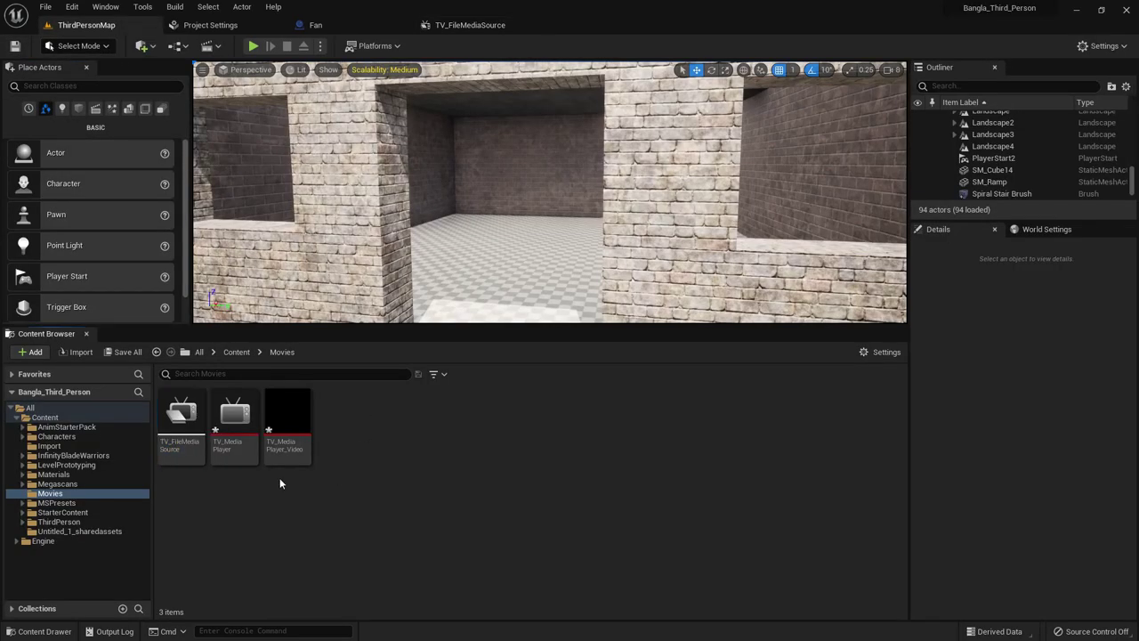
double_click(235, 427)
double_click(90, 474)
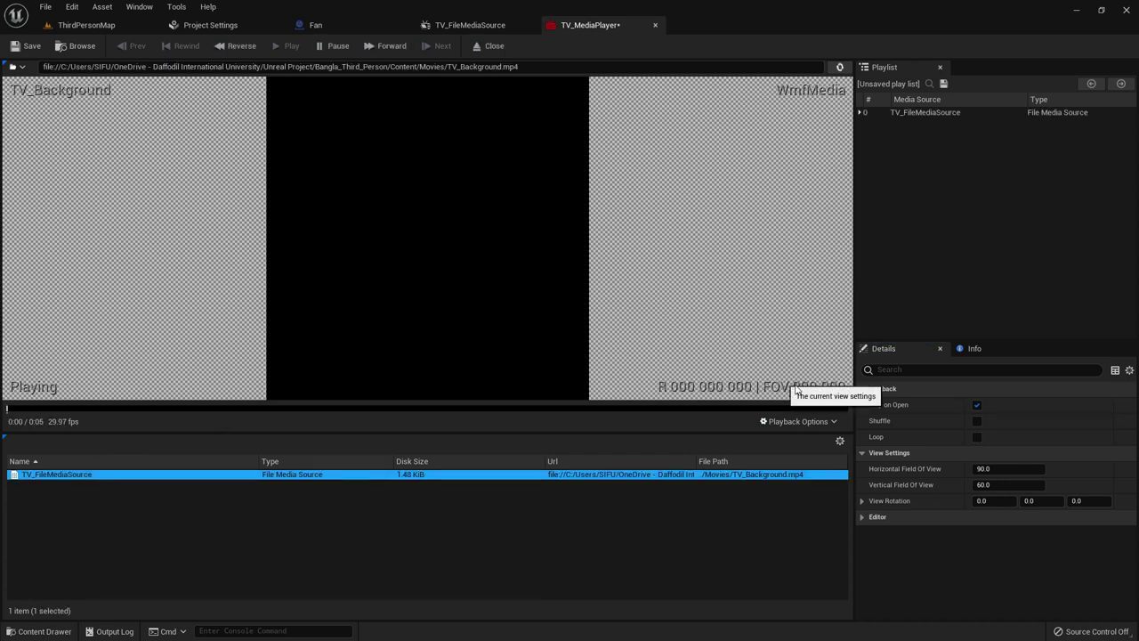
click(974, 444)
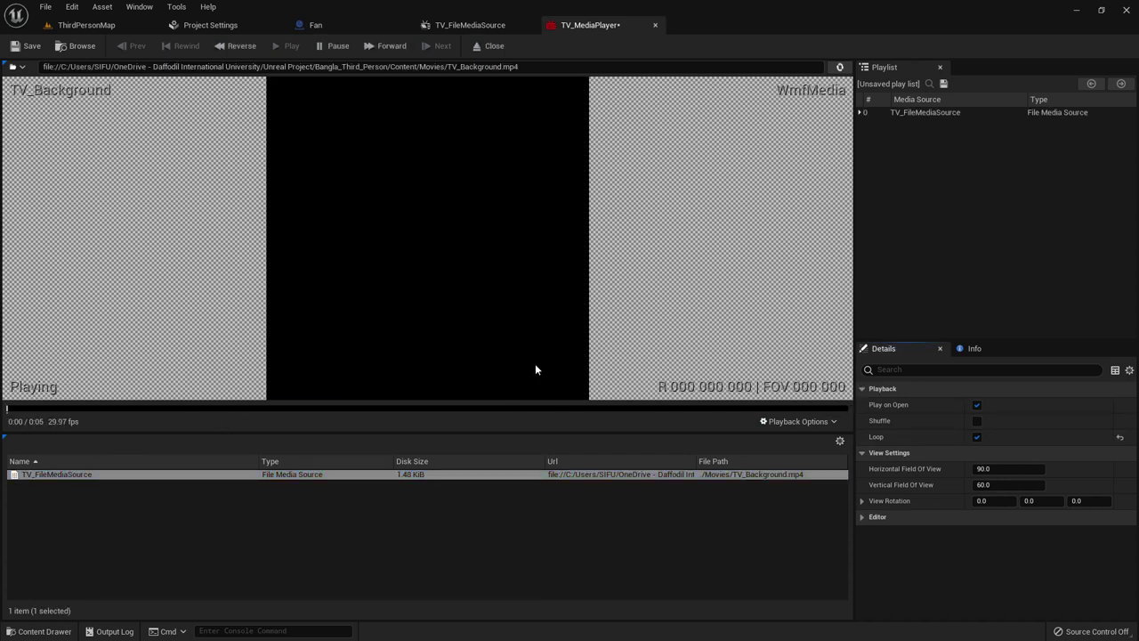
double_click(104, 474)
click(23, 46)
click(655, 25)
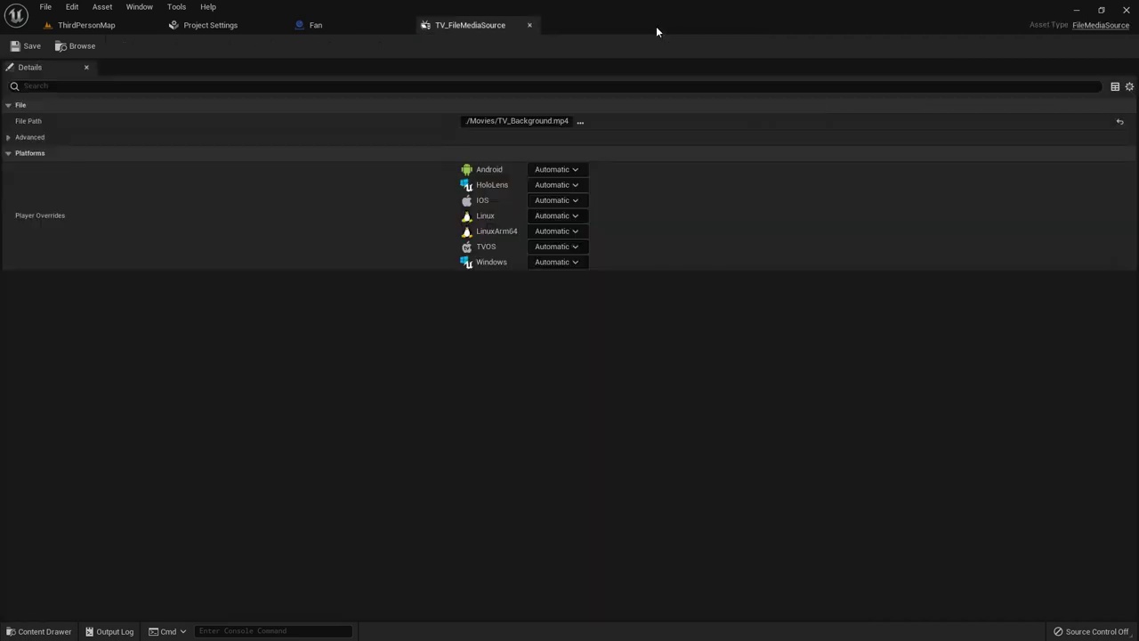
click(80, 26)
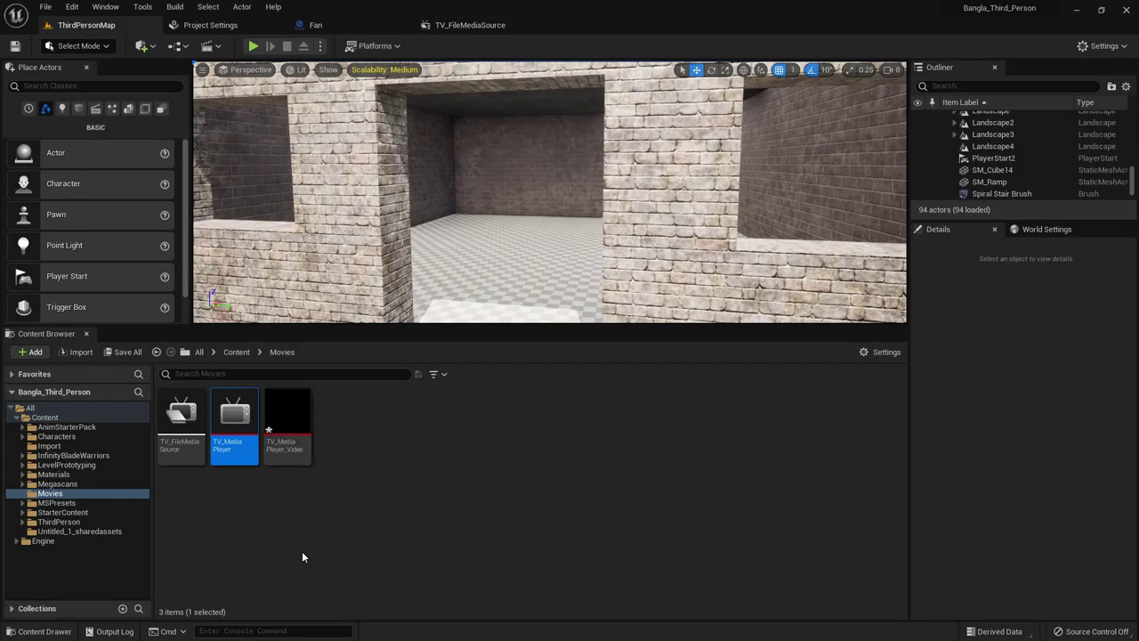
- Create TV_MediaPlayer_Video_Mat from the TV_MediaPlayer_Video texture
click(295, 445)
right_click(296, 445)
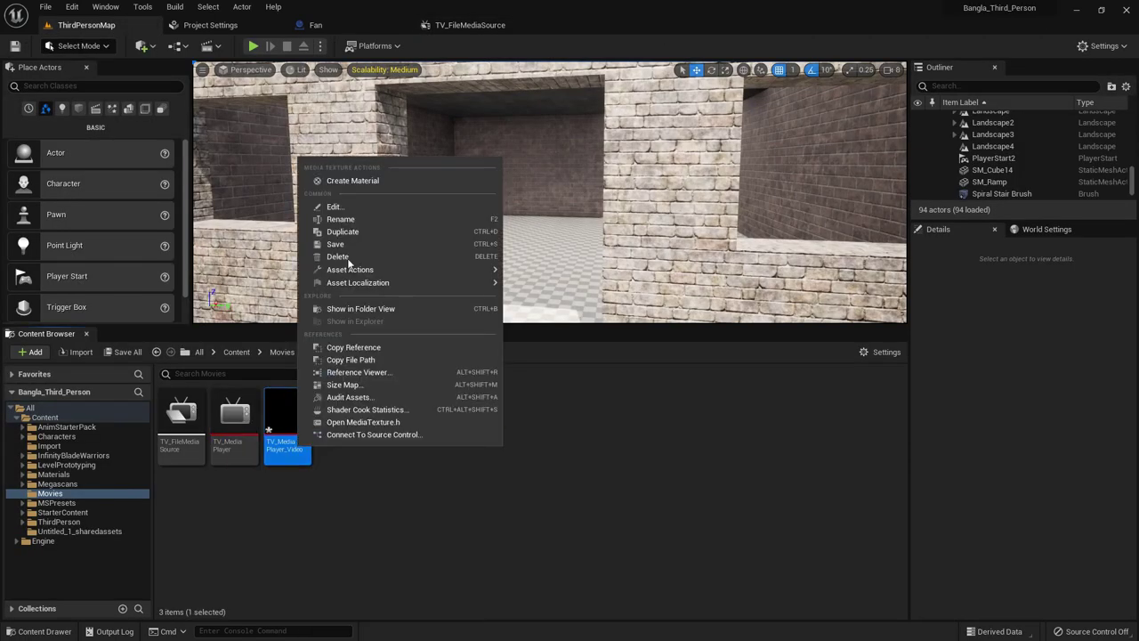
click(361, 180)
key(Return)
double_click(341, 416)
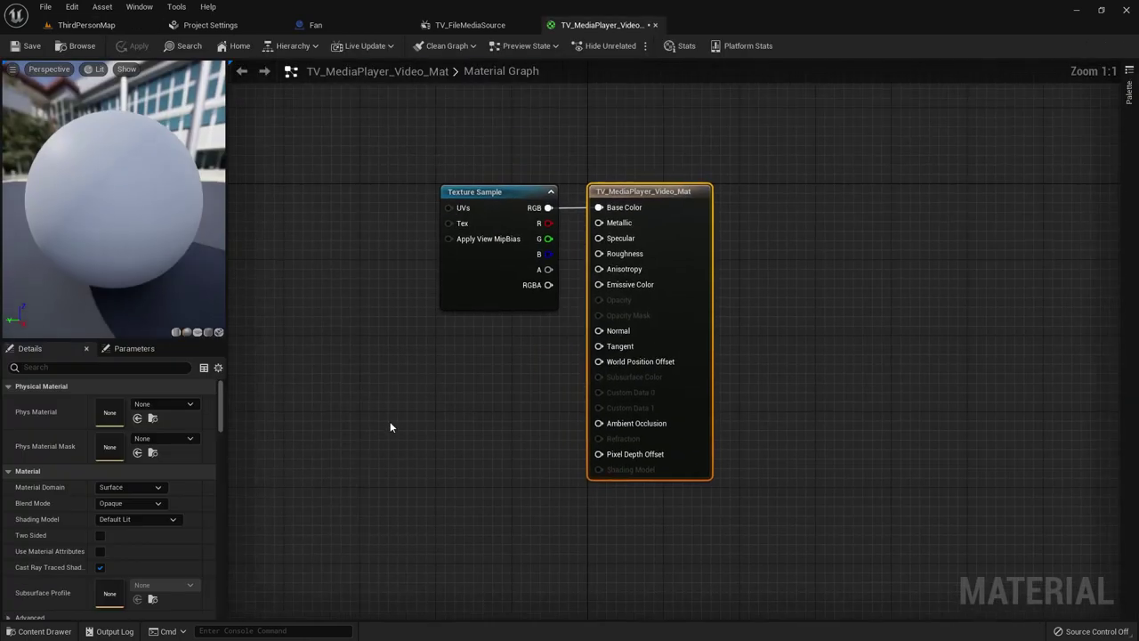
- Set the material to User Interface domain, Translucent blend, RGB into Final Color, and save
click(125, 488)
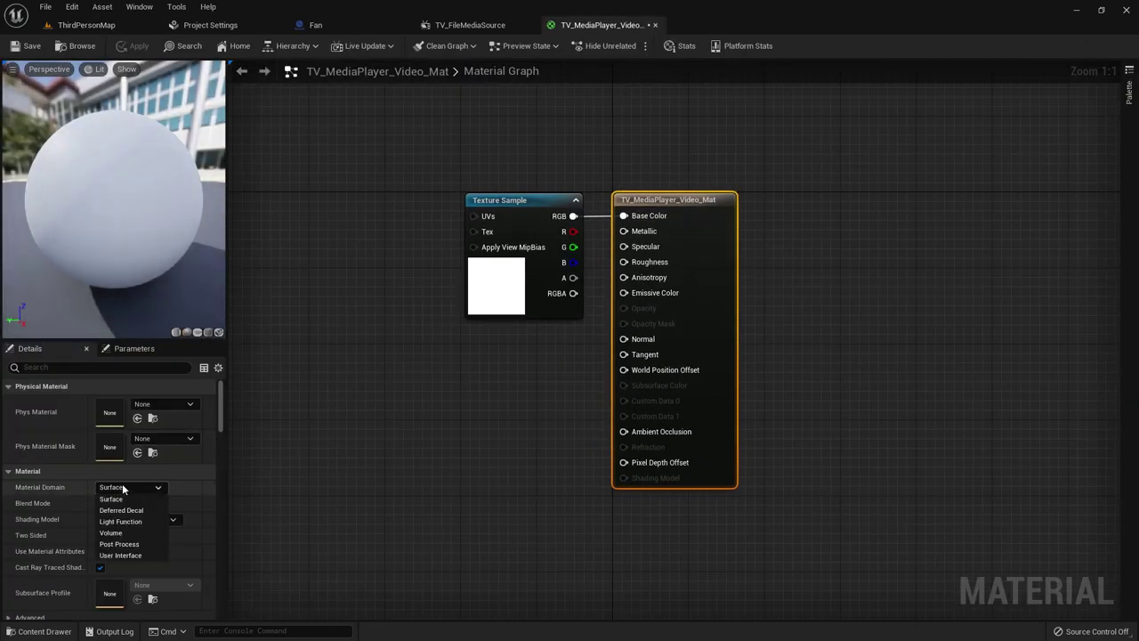
click(120, 555)
click(681, 239)
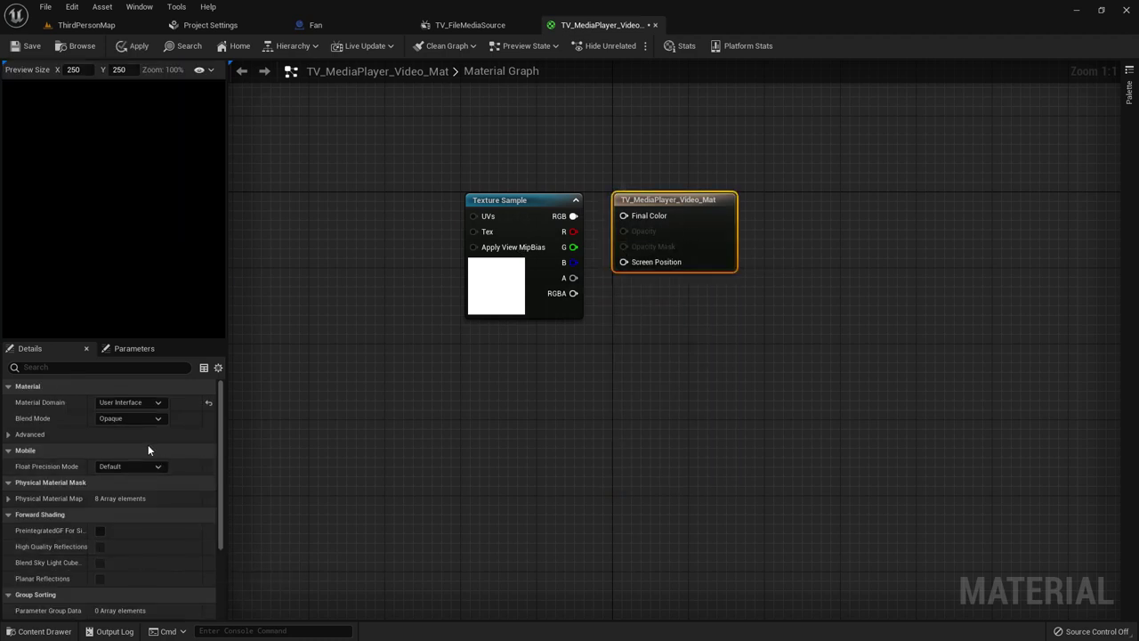
click(125, 420)
click(124, 461)
drag(573, 216, 624, 215)
click(386, 251)
click(28, 48)
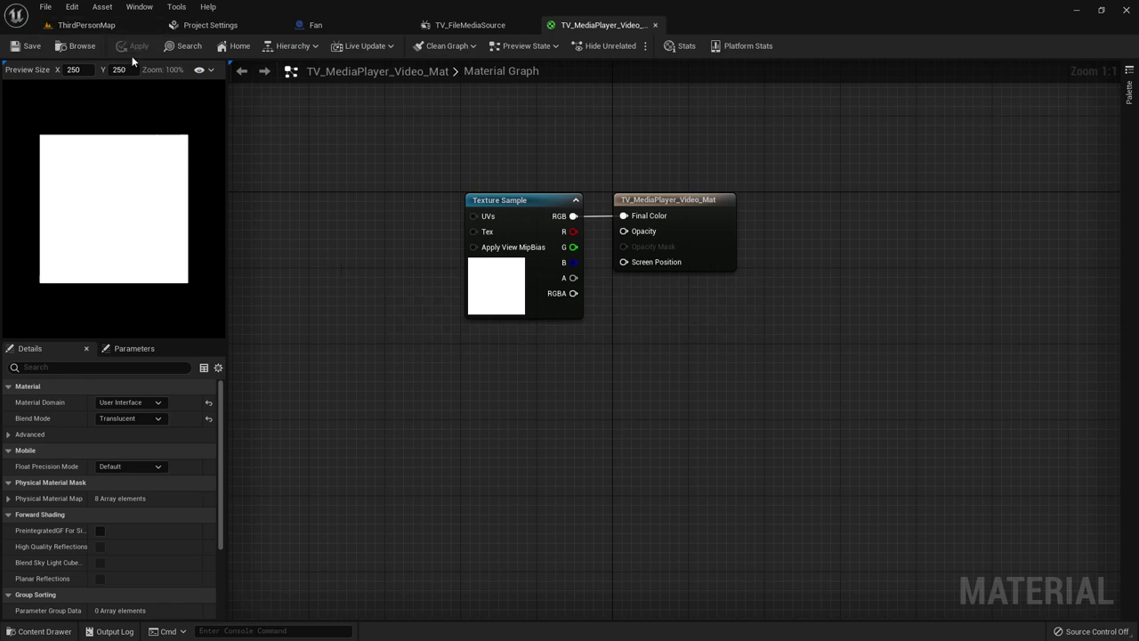
- Save all unsaved assets from the level editor
click(86, 25)
click(299, 485)
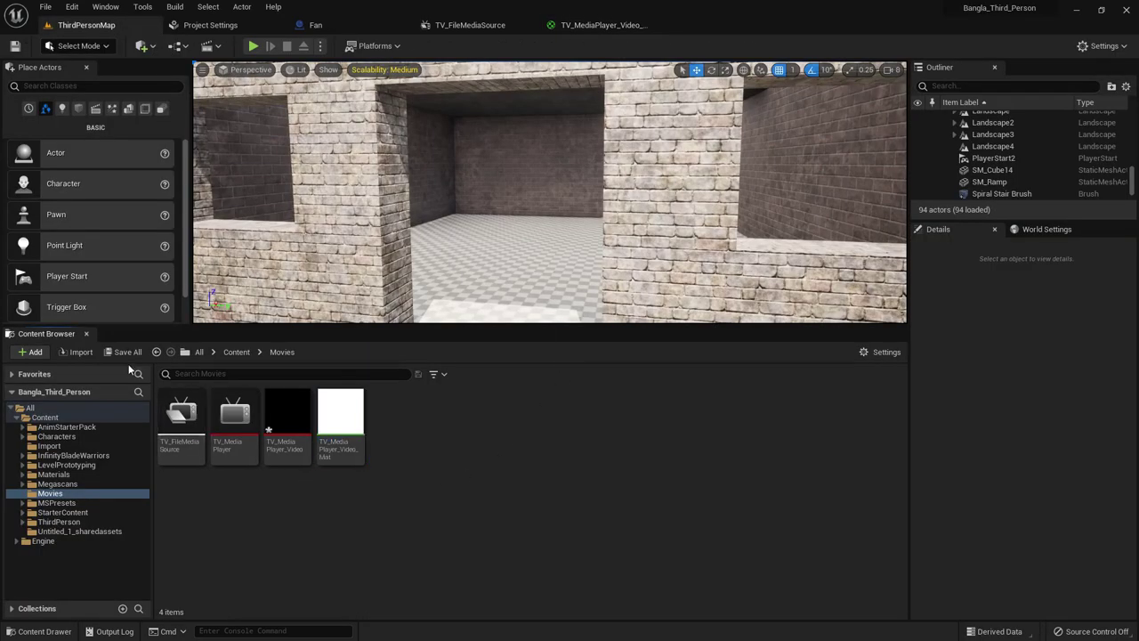
click(122, 352)
- Duplicate the Fan blueprint in Content and name the copy TV
click(655, 461)
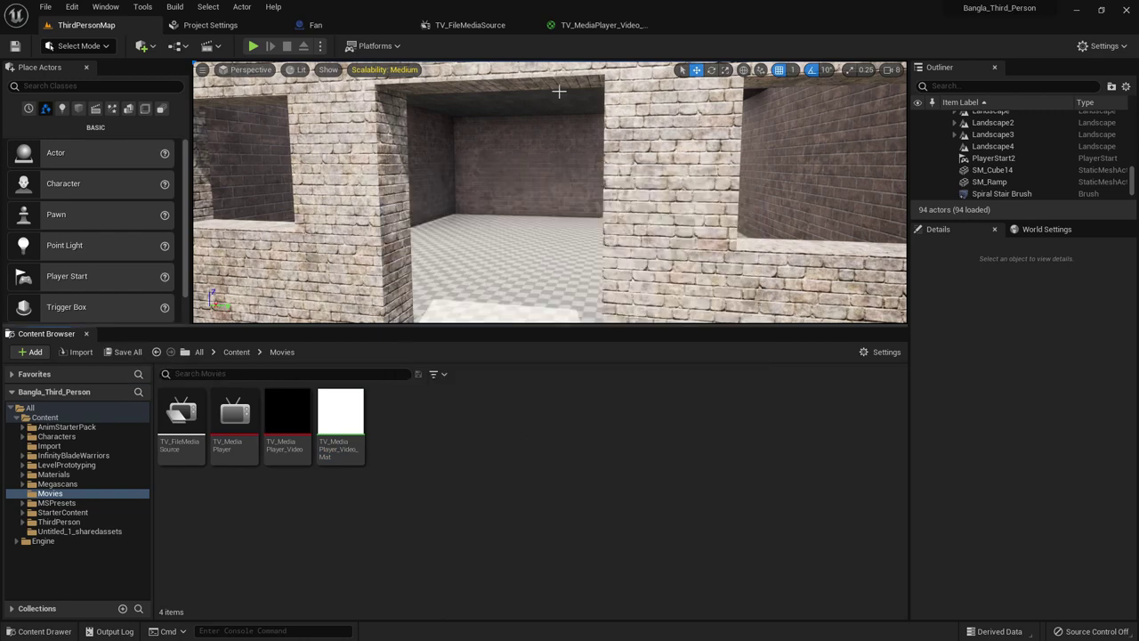
click(44, 417)
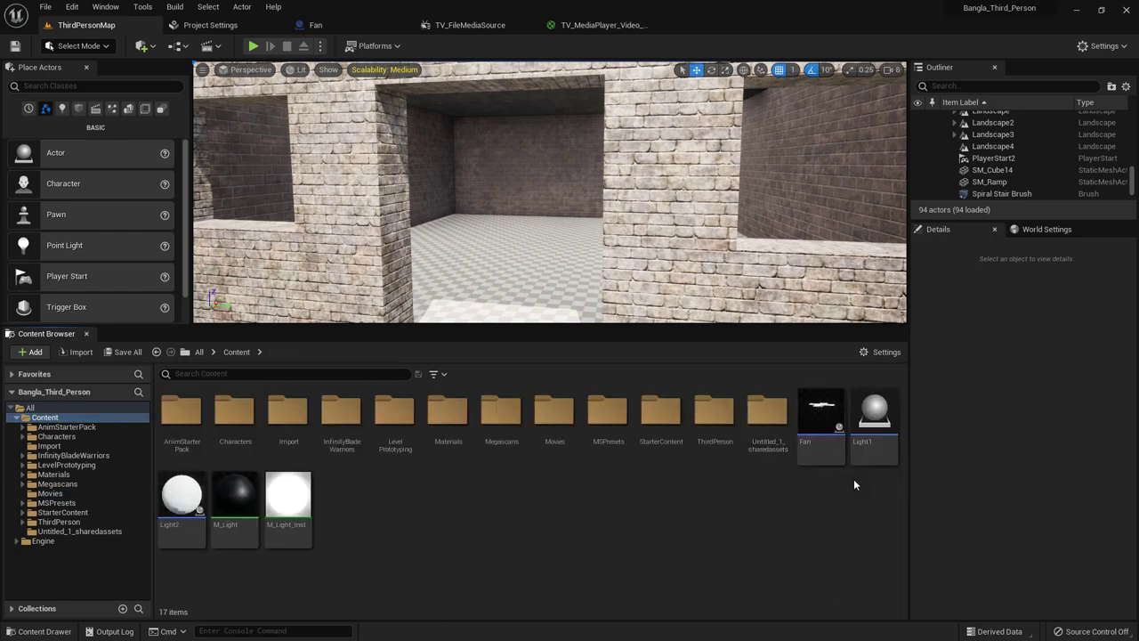
click(870, 445)
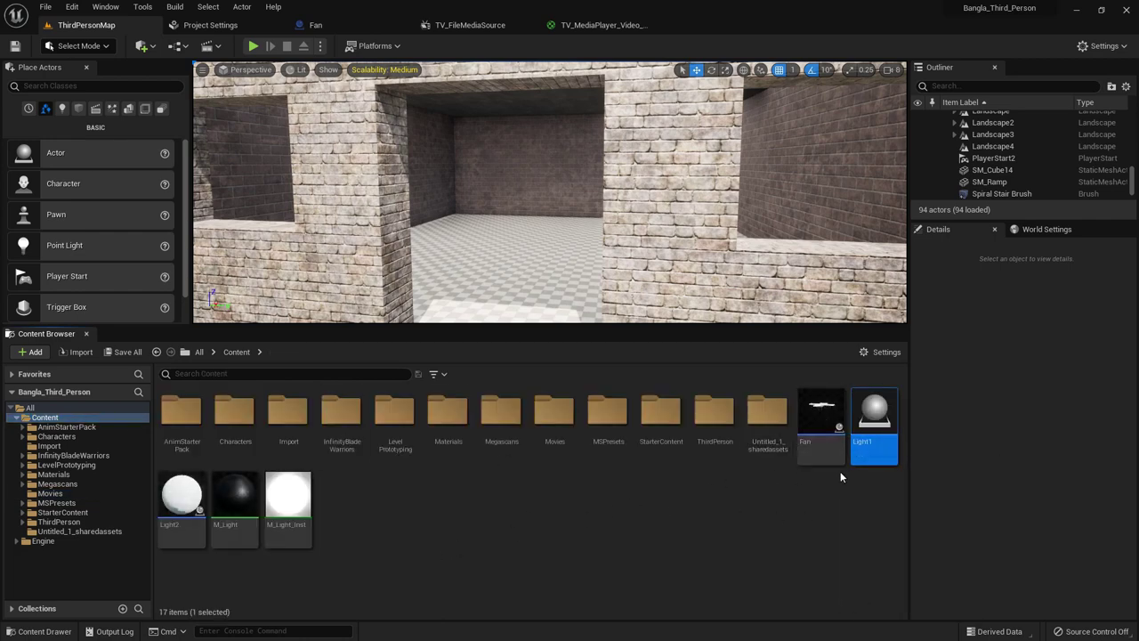
click(815, 439)
key(ctrl+d)
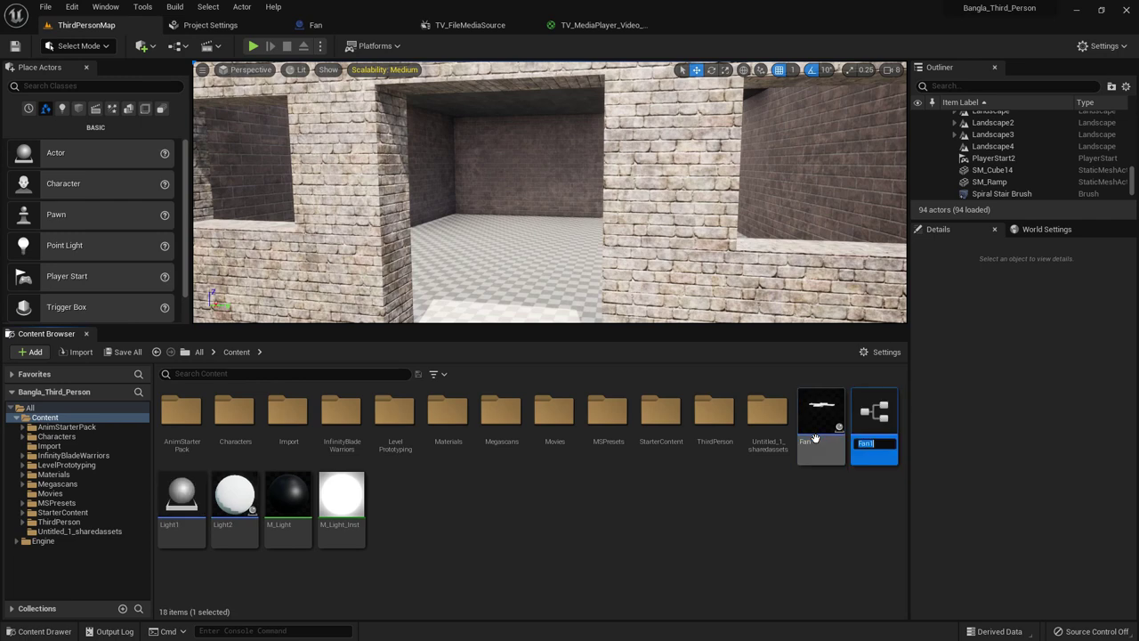
text(TV)
key(Return)
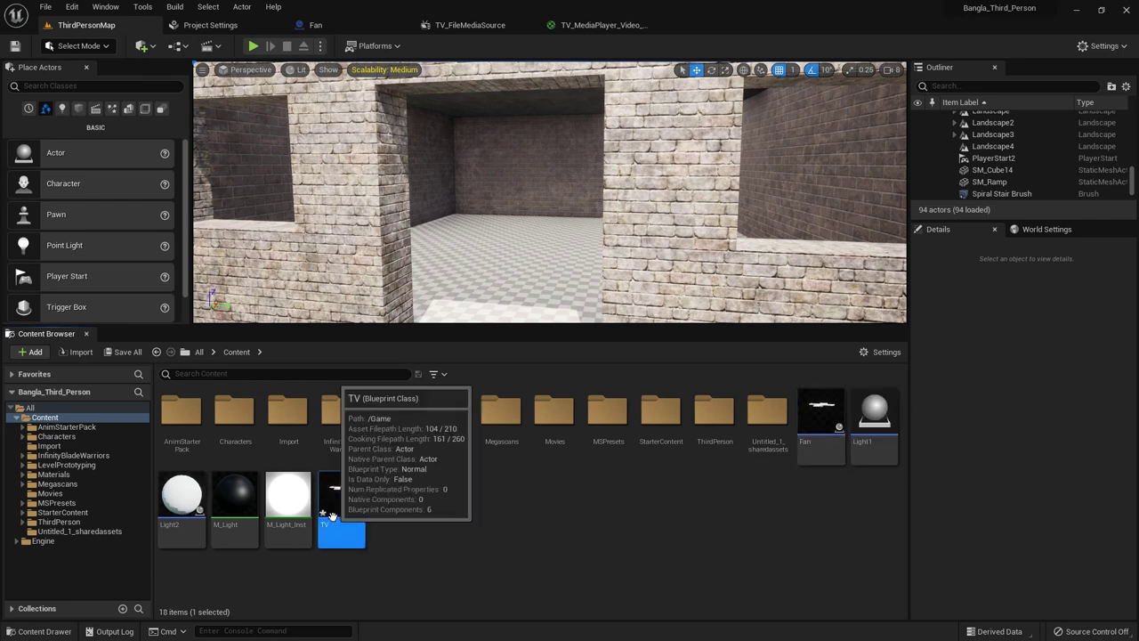
- Strip the fan parts and RotatingMovement component from the TV blueprint
double_click(333, 514)
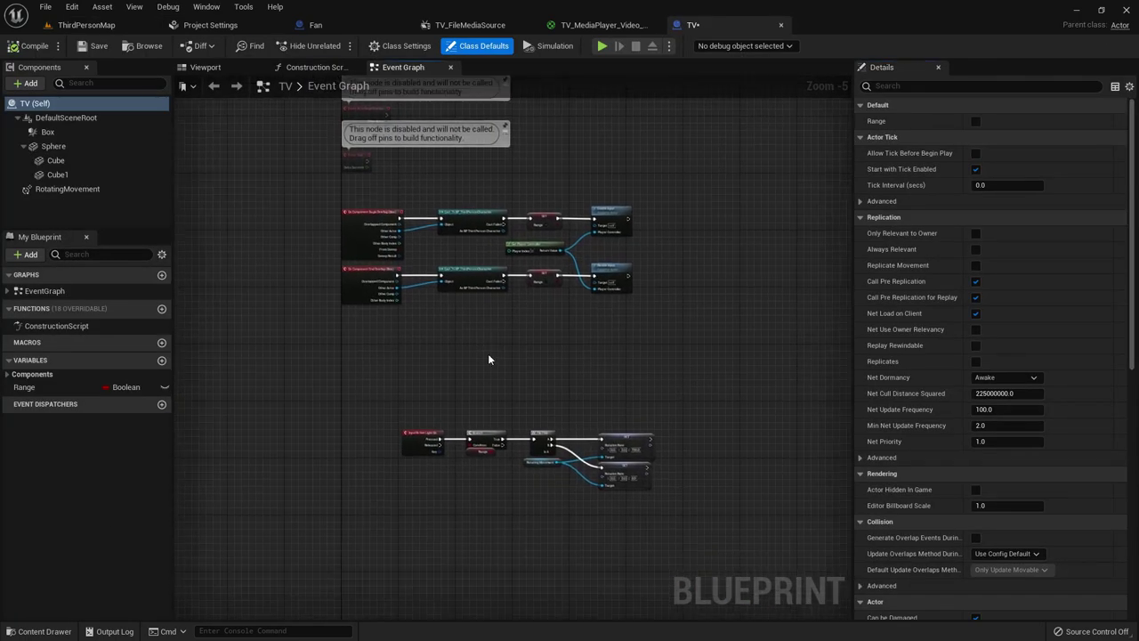
click(213, 71)
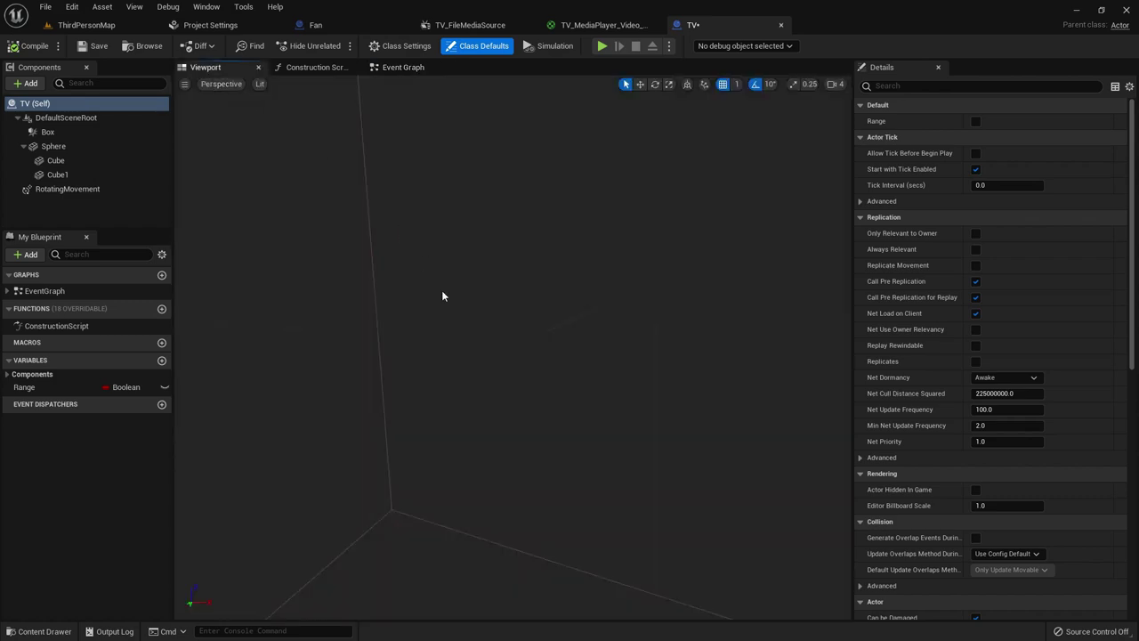
click(499, 227)
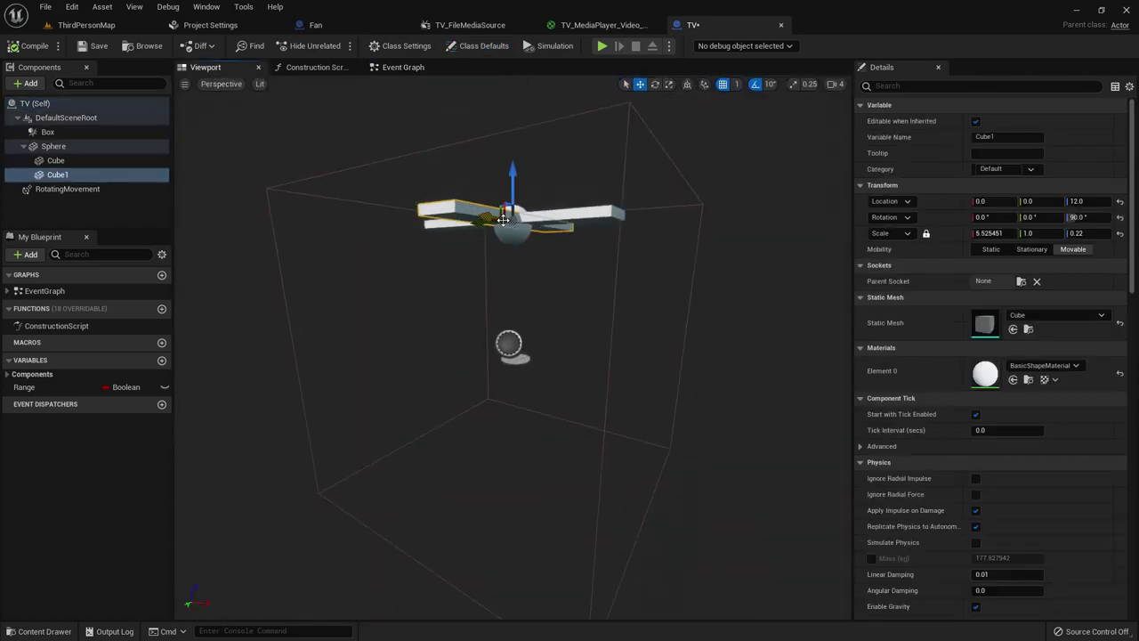
key(ctrl+z)
key(ctrl+z)
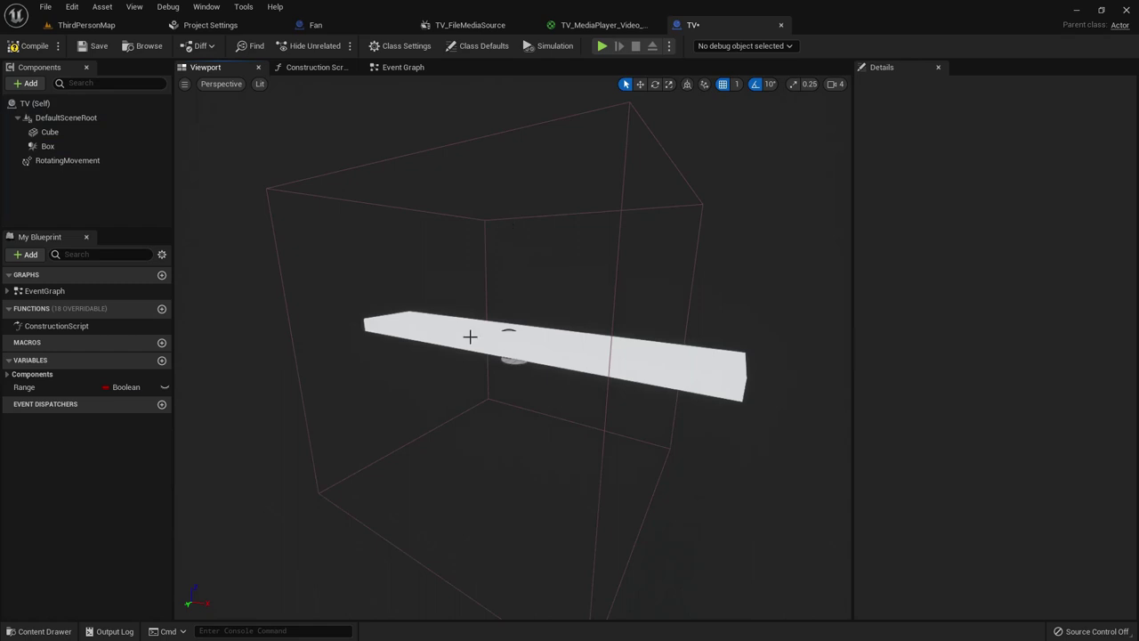
key(ctrl+z)
click(88, 149)
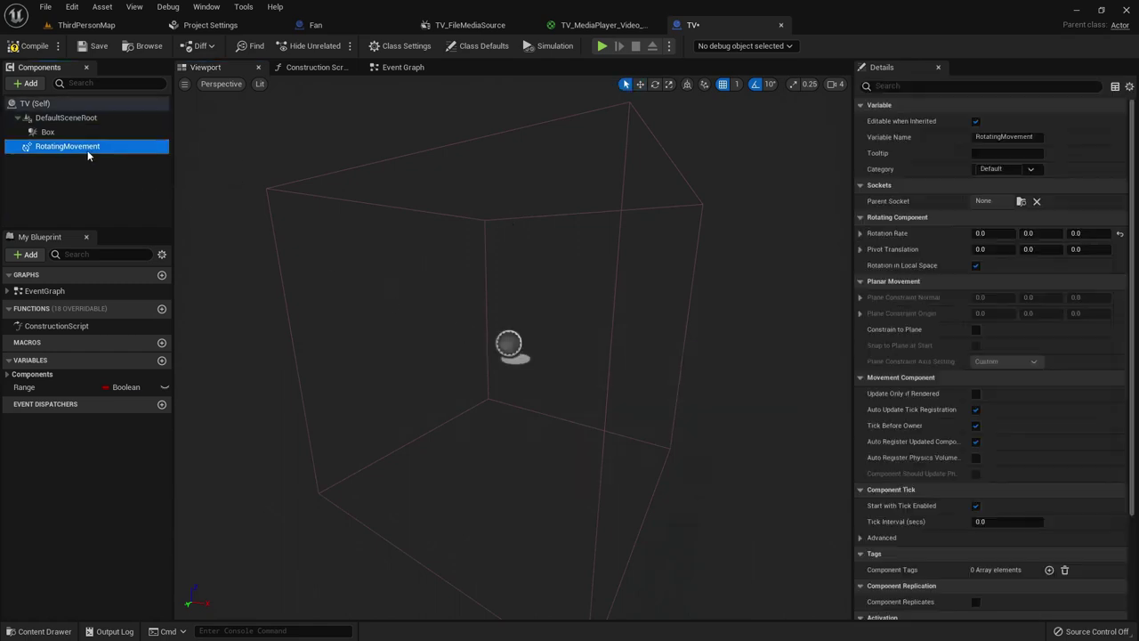
key(Delete)
- Add a Plane component and rotate it -90° to stand upright
click(31, 83)
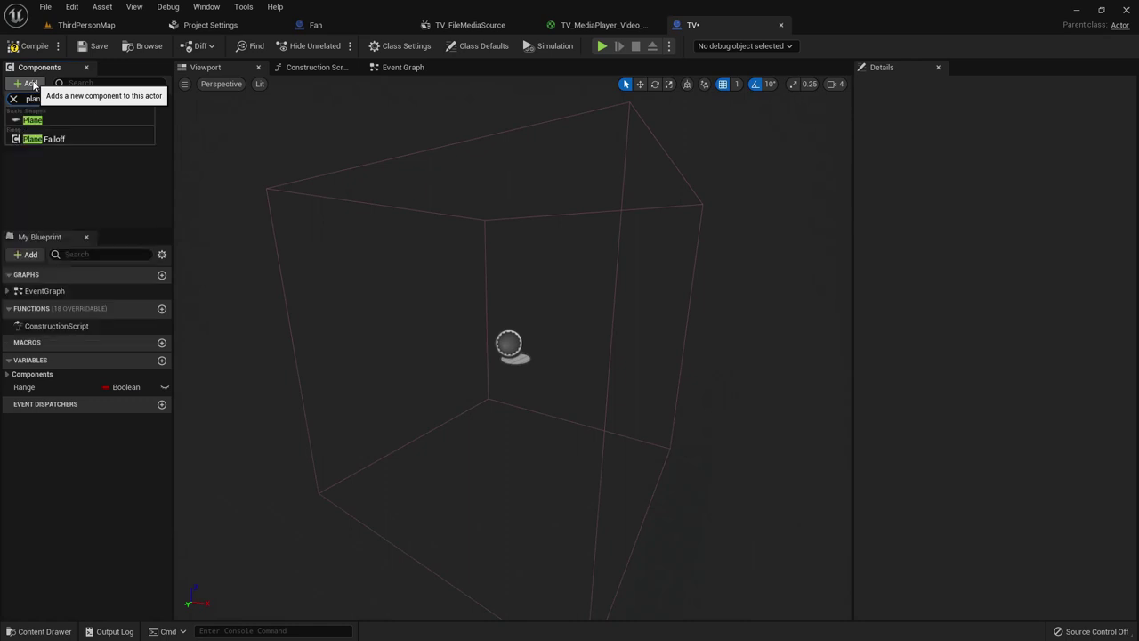
click(66, 137)
key(Return)
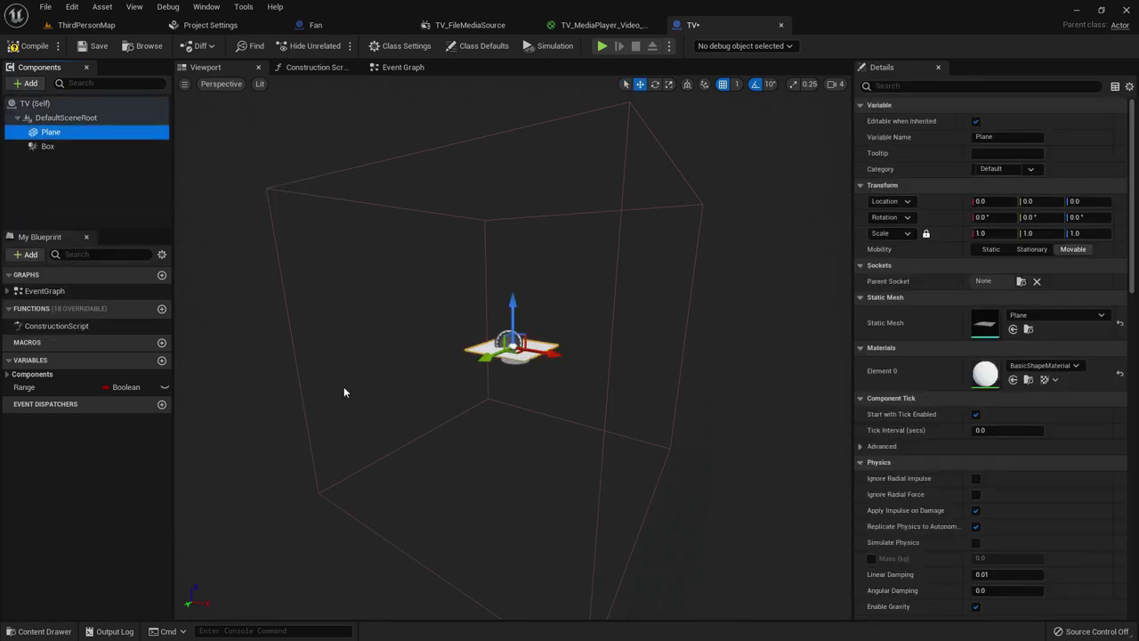
drag(410, 392, 504, 387)
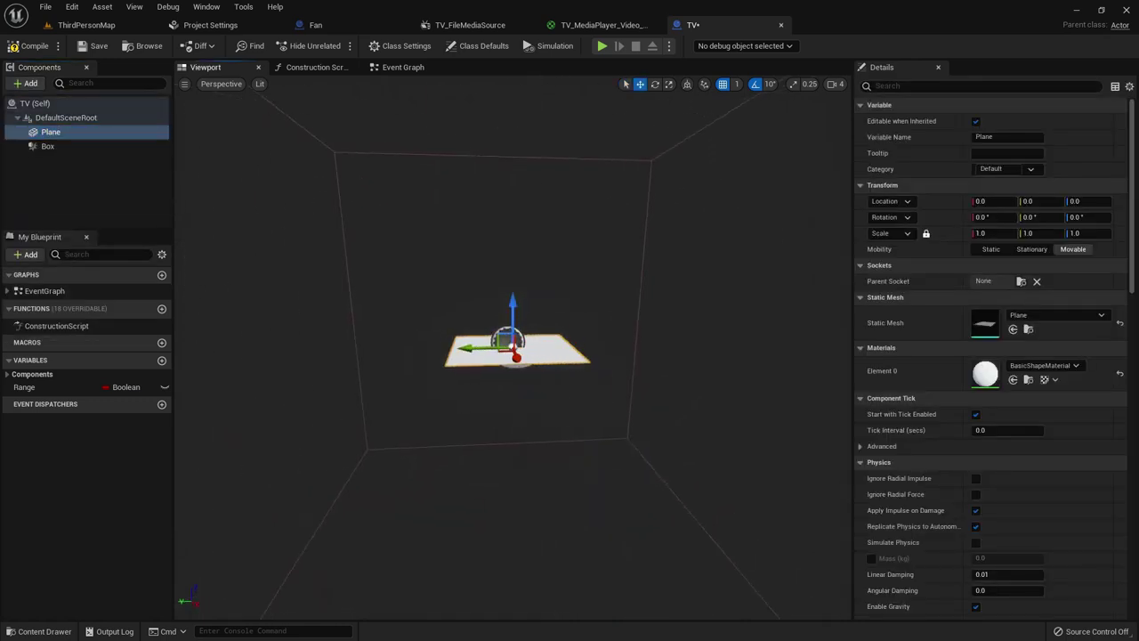
key(e)
right_drag(504, 387, 504, 387)
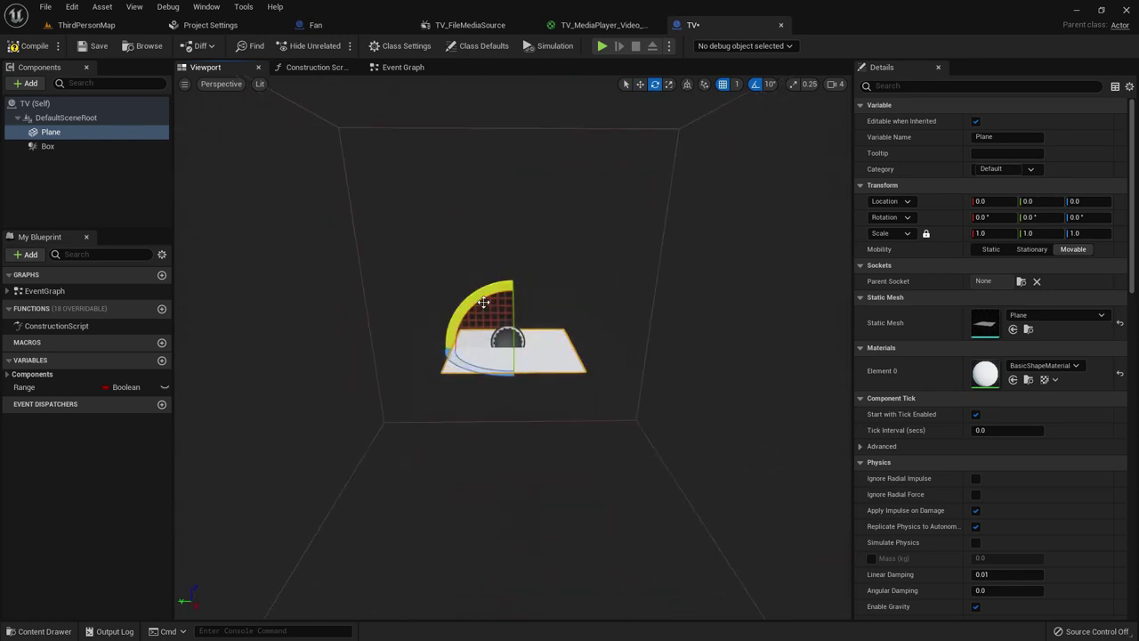
mouse_move(476, 298)
mouse_down()
mouse_move(552, 283)
mouse_move(583, 350)
mouse_up()
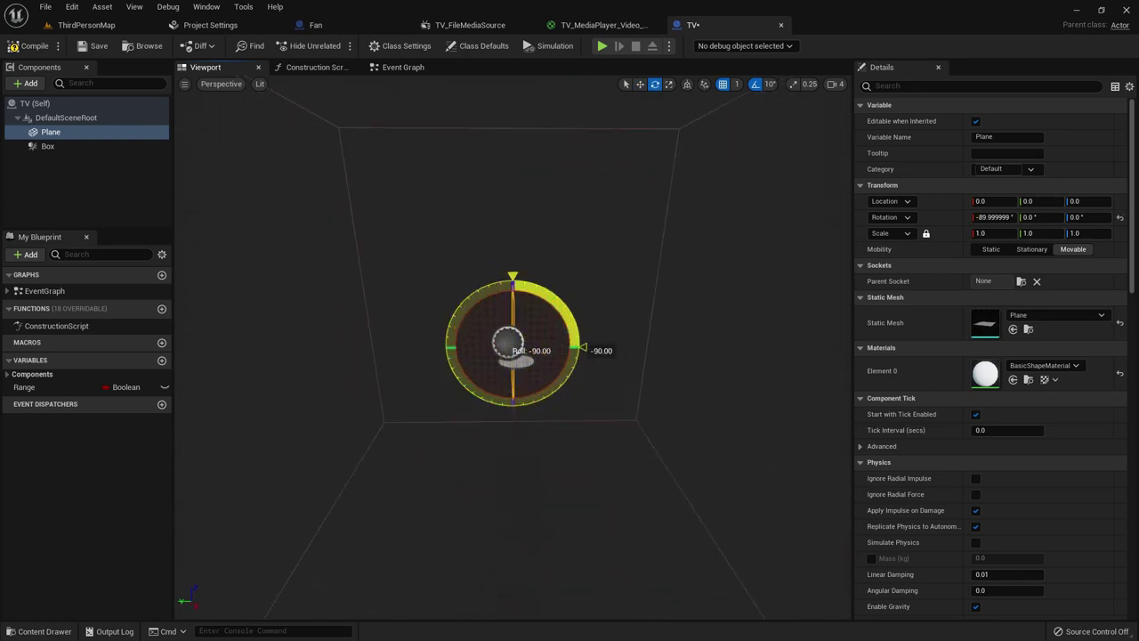
right_drag(583, 350, 518, 344)
- Scale the plane's X to about 1.46 to widen it into a screen
key(r)
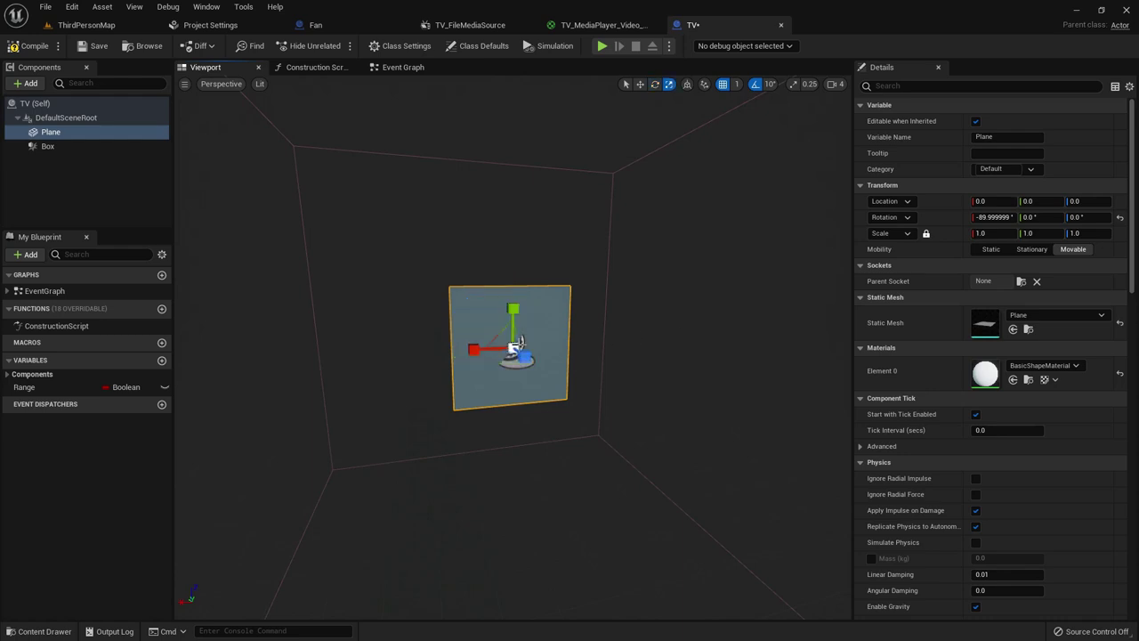
drag(518, 344, 518, 343)
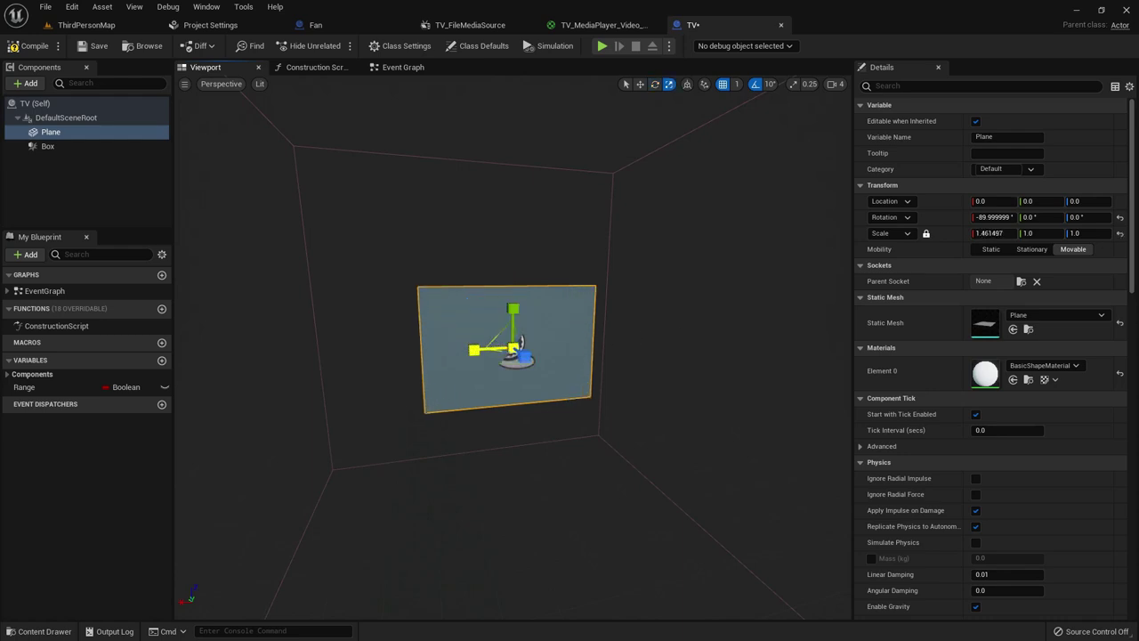
right_drag(614, 348, 721, 351)
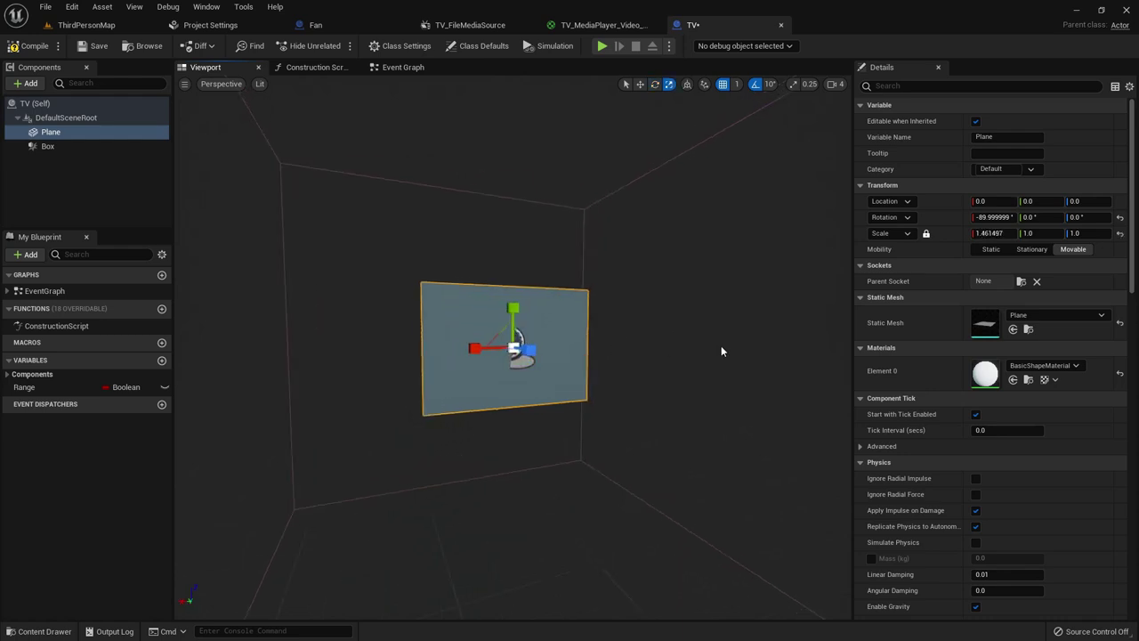
click(87, 25)
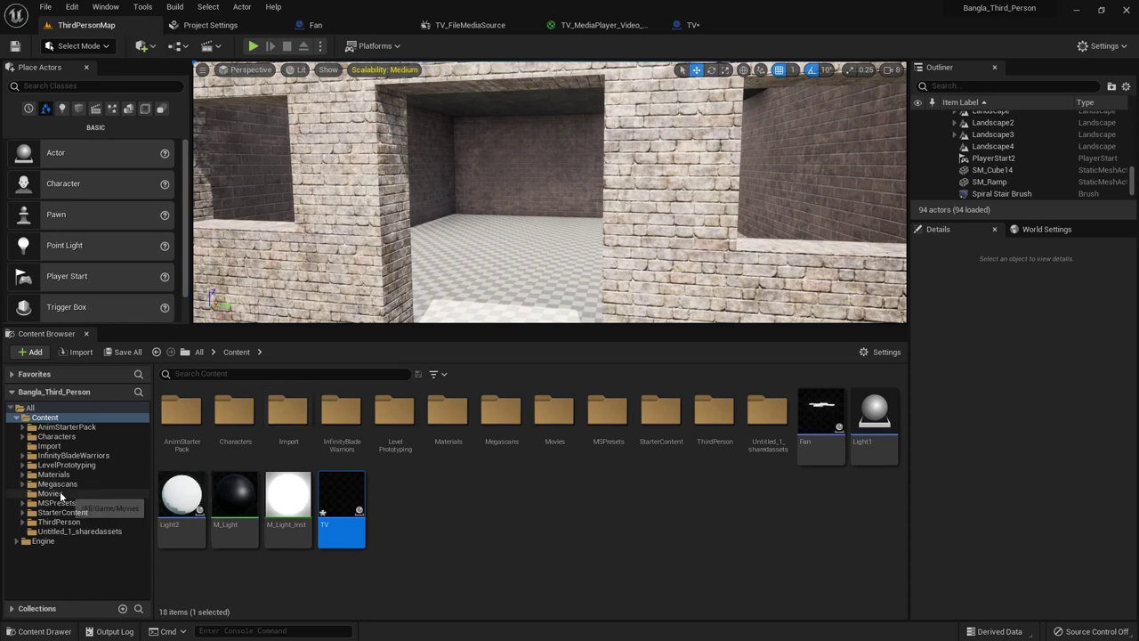
- Delete the two broken Set RotationRate nodes from the TV graph and recompile
click(691, 27)
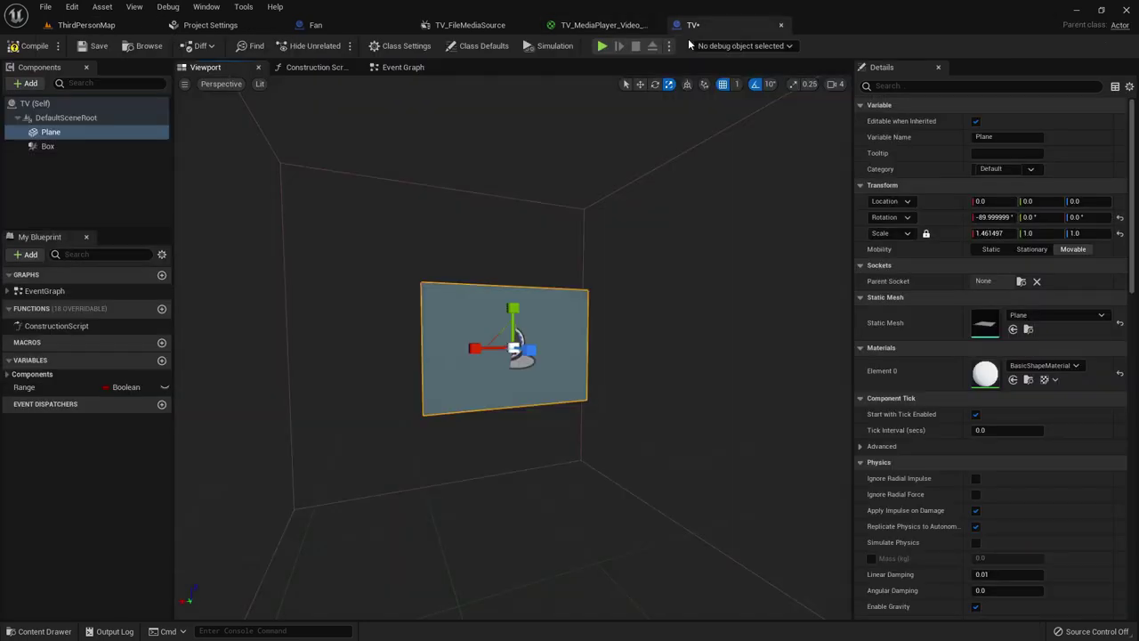
click(28, 46)
click(385, 71)
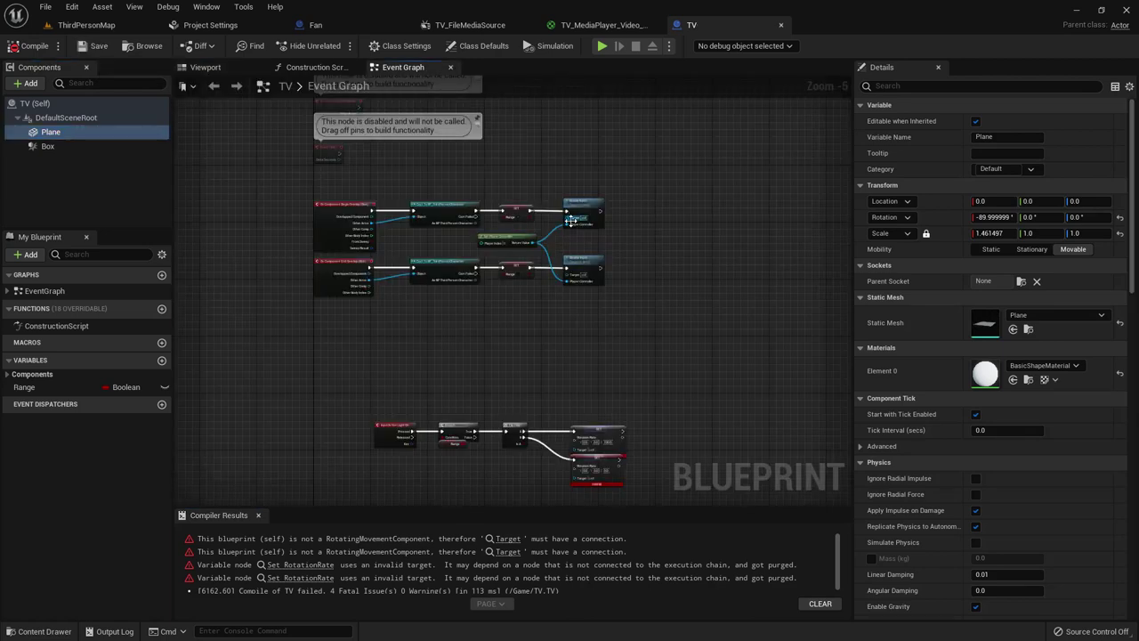
scroll(609, 356, down, 2)
drag(610, 356, 530, 283)
key(Delete)
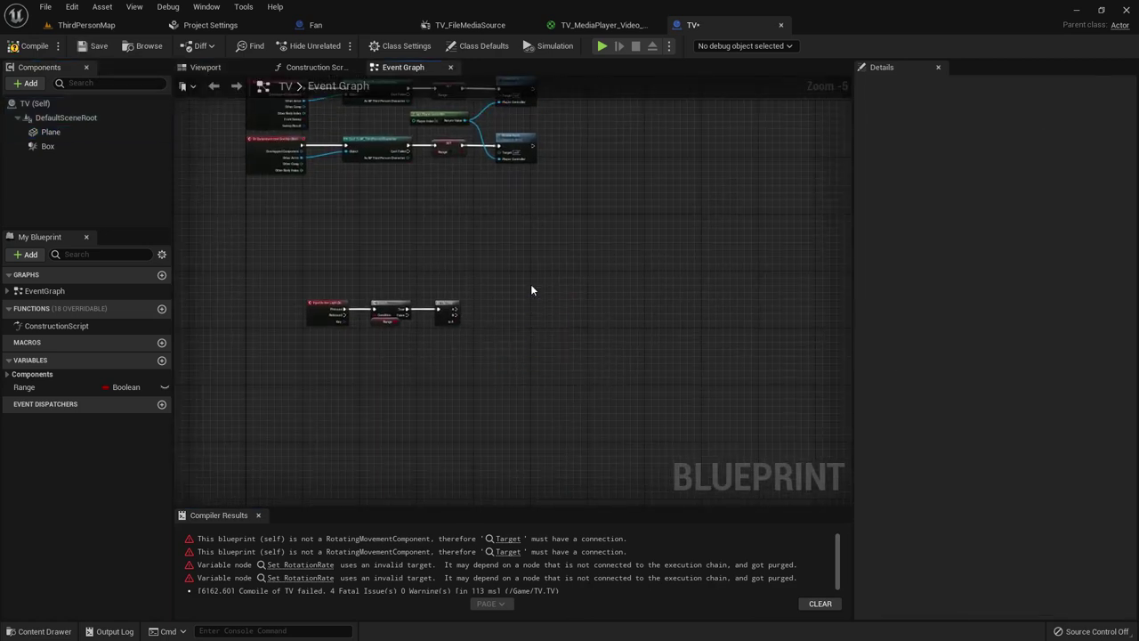
click(34, 46)
- Add a Set Material node targeting Plane, driven by the Flip Flop's A output
scroll(516, 336, up, 3)
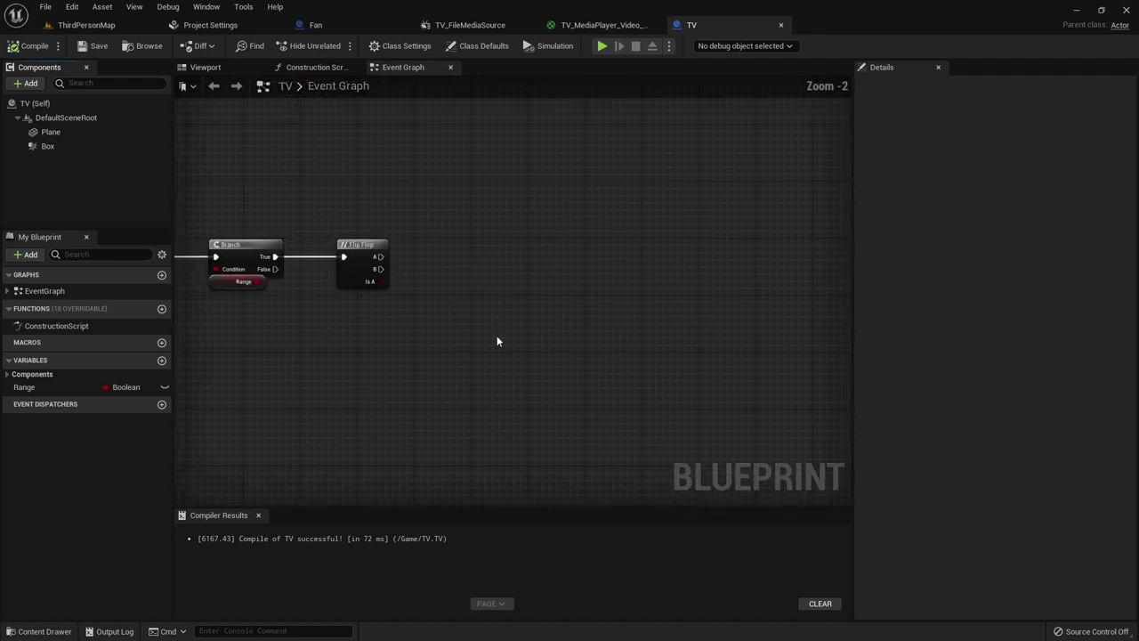
click(49, 132)
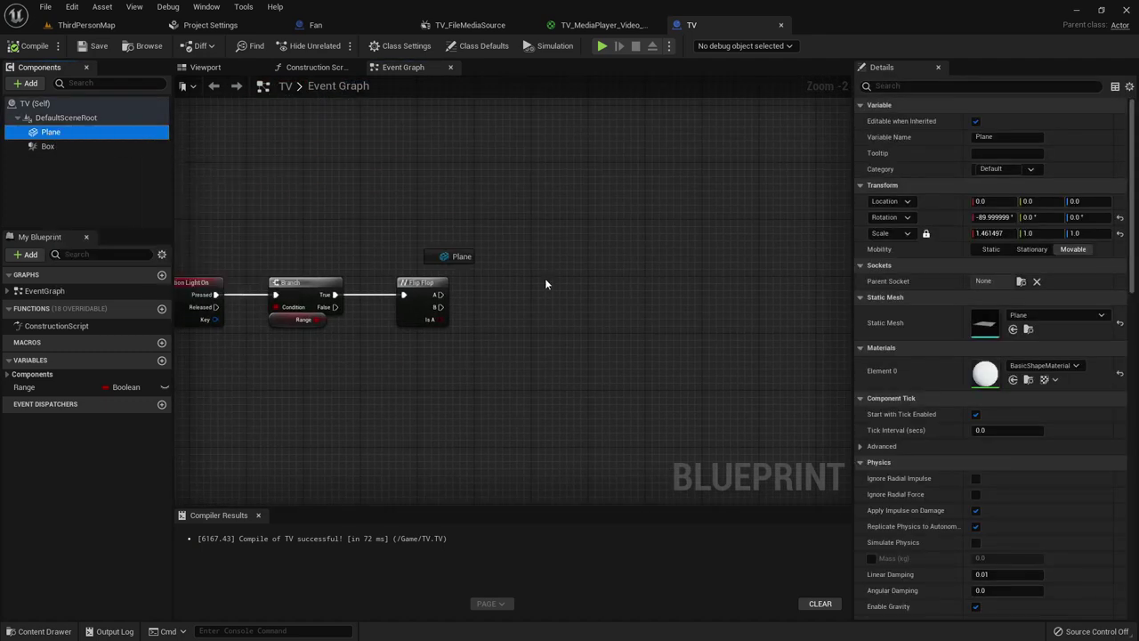
scroll(485, 311, up, 2)
drag(482, 307, 578, 298)
text(set materia)
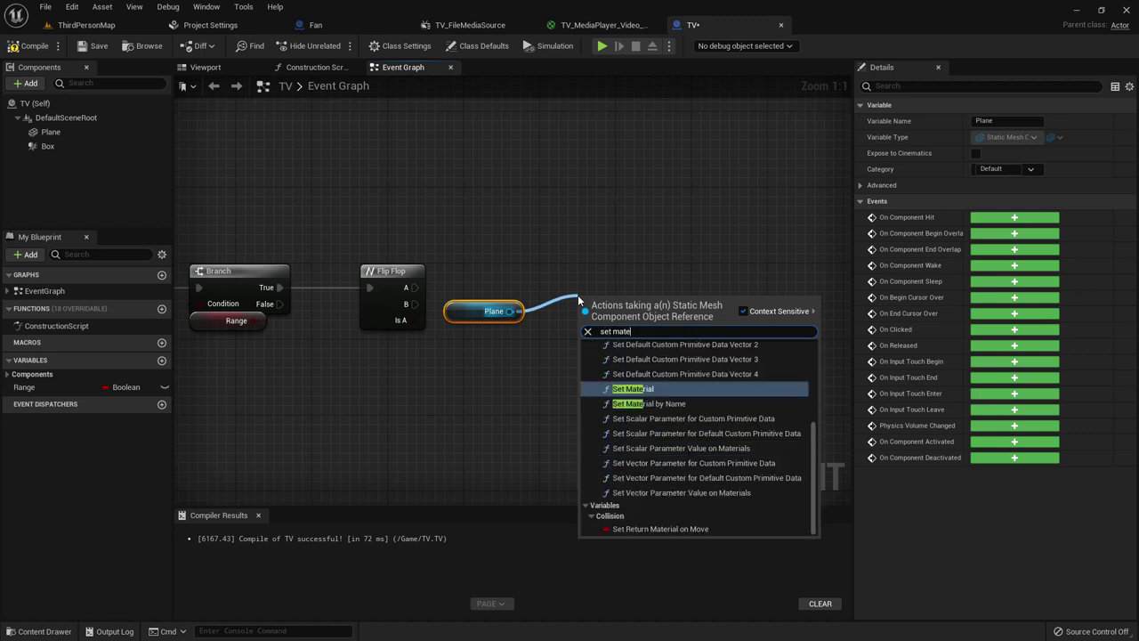
key(Return)
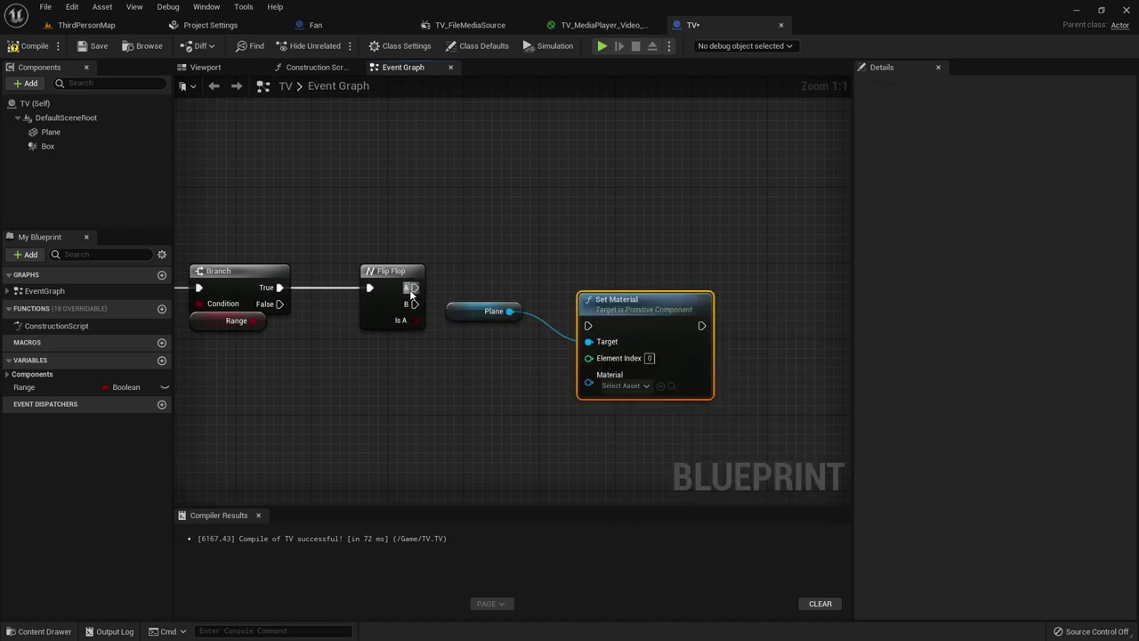
mouse_move(414, 290)
mouse_down()
mouse_move(596, 325)
mouse_move(640, 285)
mouse_up()
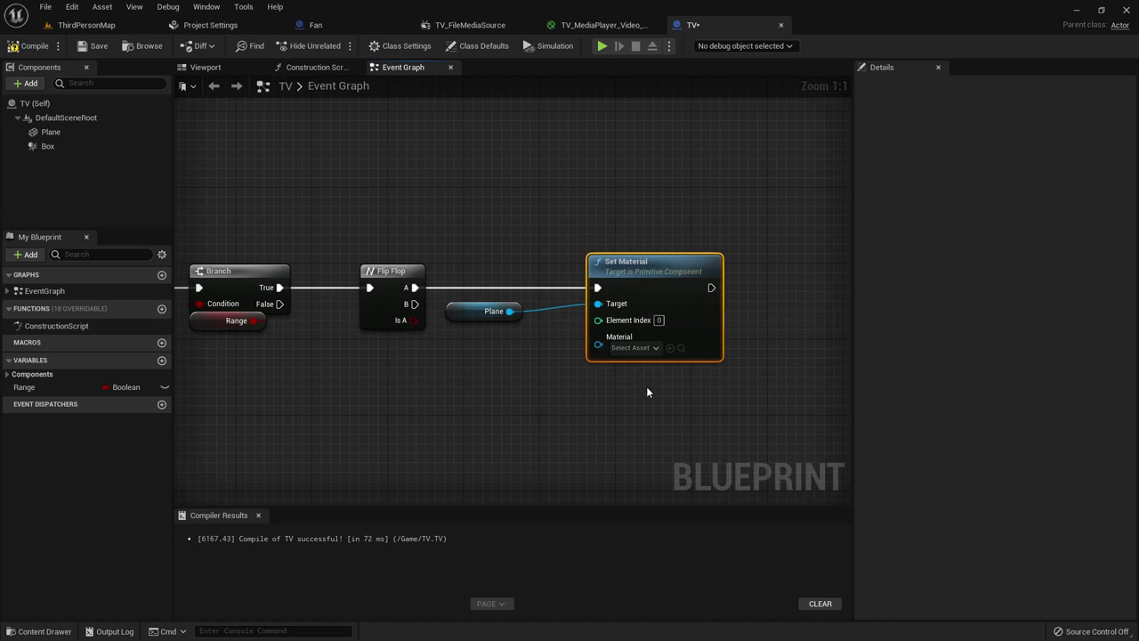
- Duplicate the Set Material node below the first and wire Plane into its Target
key(ctrl+c)
key(ctrl+v)
drag(682, 408, 635, 381)
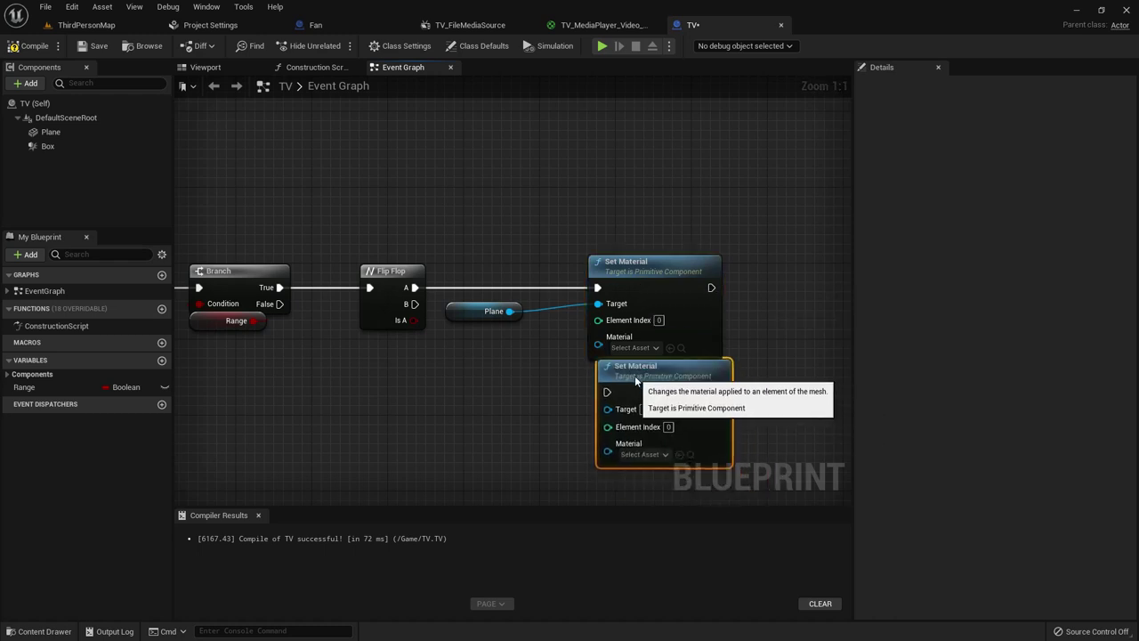
drag(509, 311, 608, 409)
right_drag(608, 409, 575, 379)
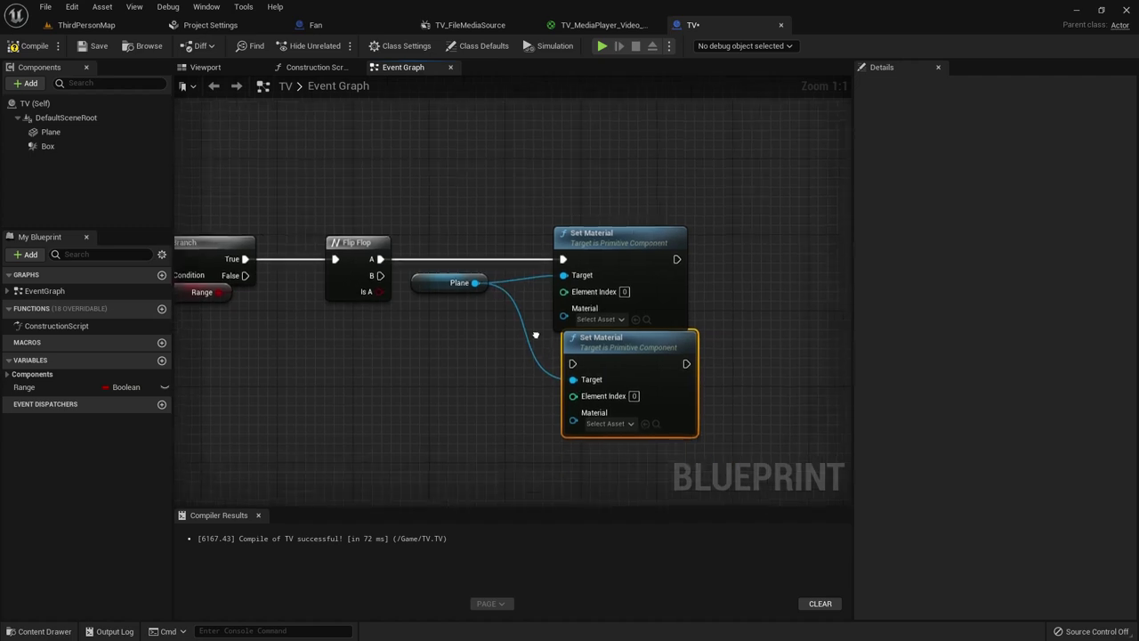
- Assign BasicShapeMaterial to the first Set Material node
click(46, 133)
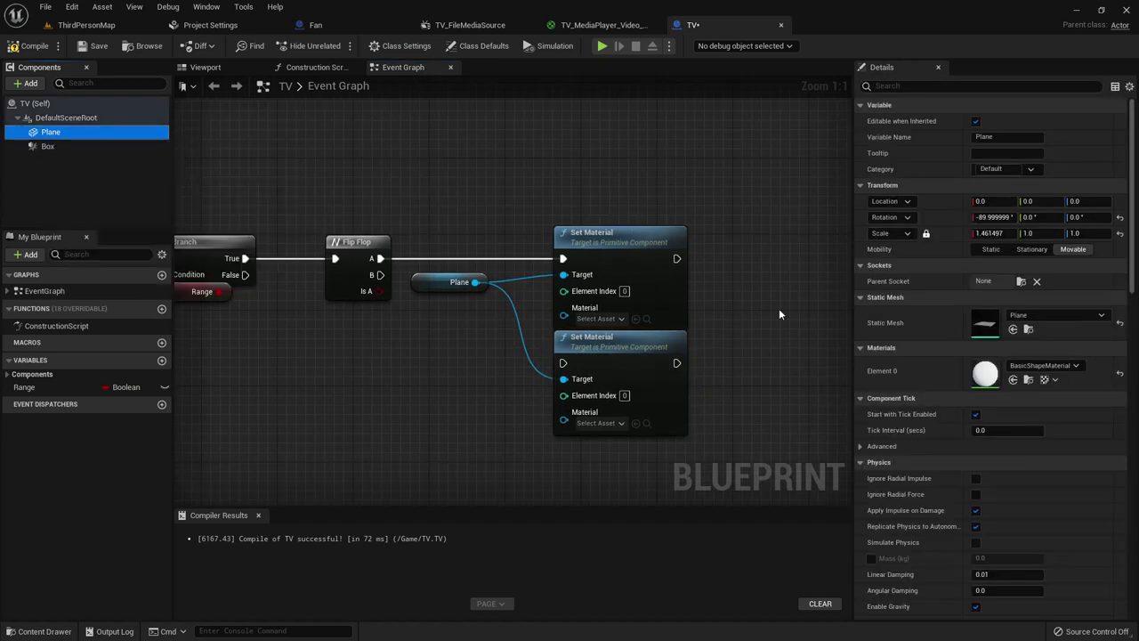
click(1028, 379)
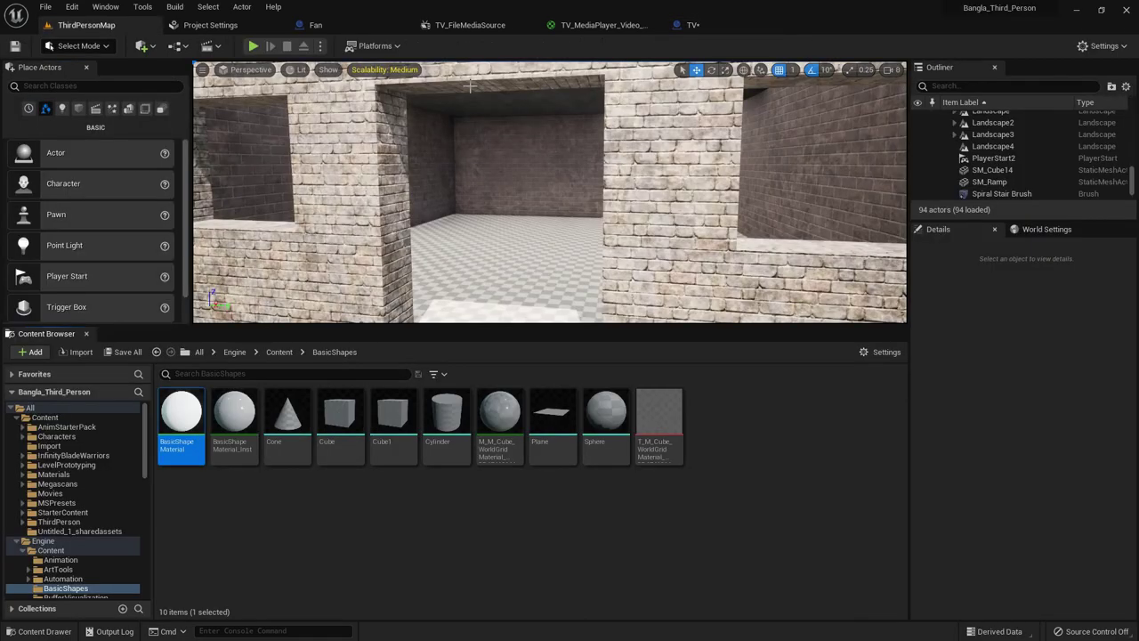
click(715, 27)
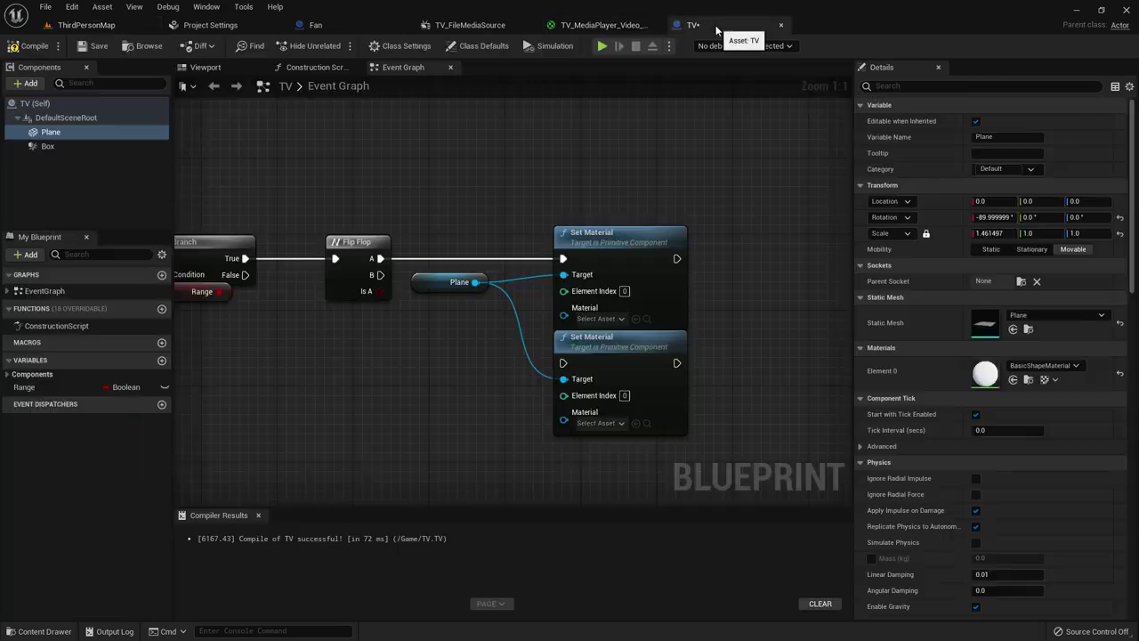
click(635, 319)
right_drag(736, 362, 696, 268)
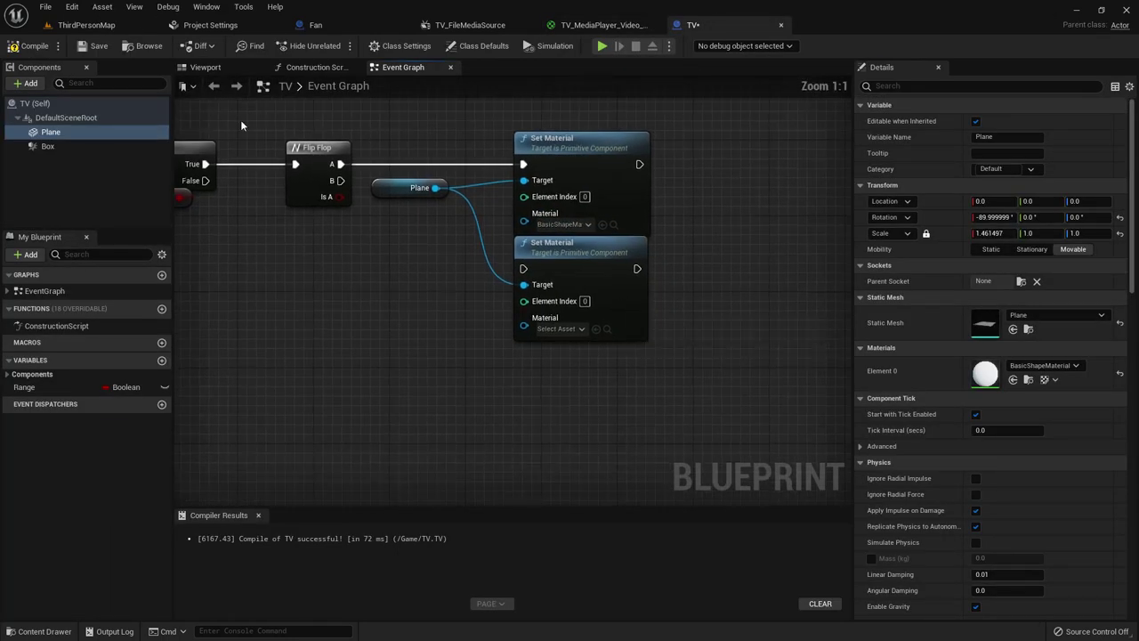
- Assign the media player video material from the Movies folder to the second Set Material
click(86, 25)
scroll(56, 531, down, 2)
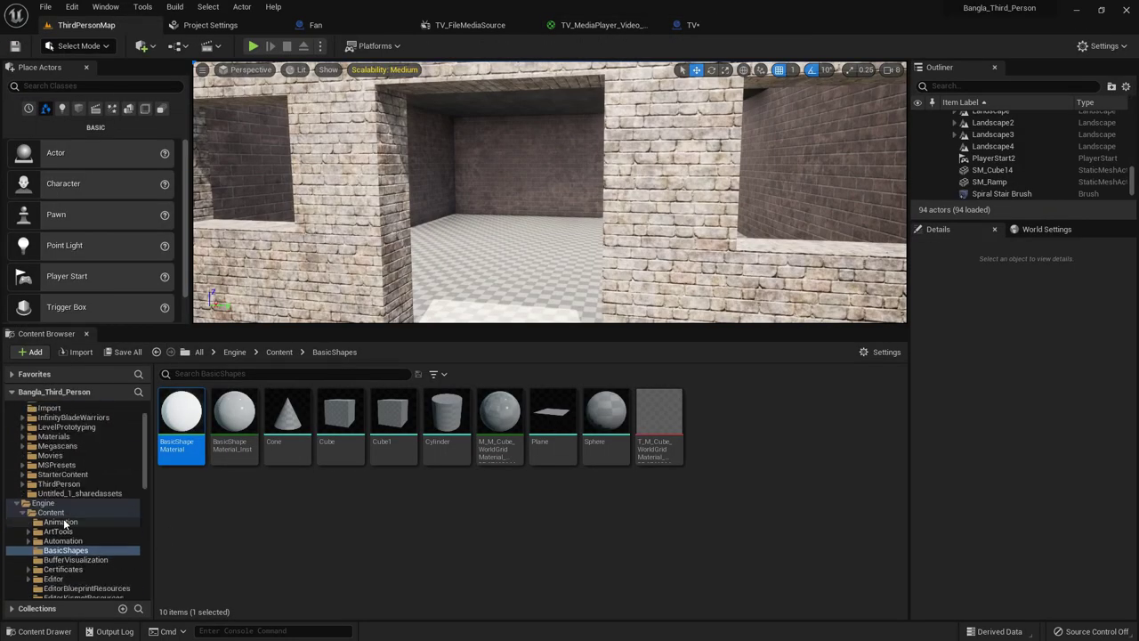
scroll(57, 484, up, 1)
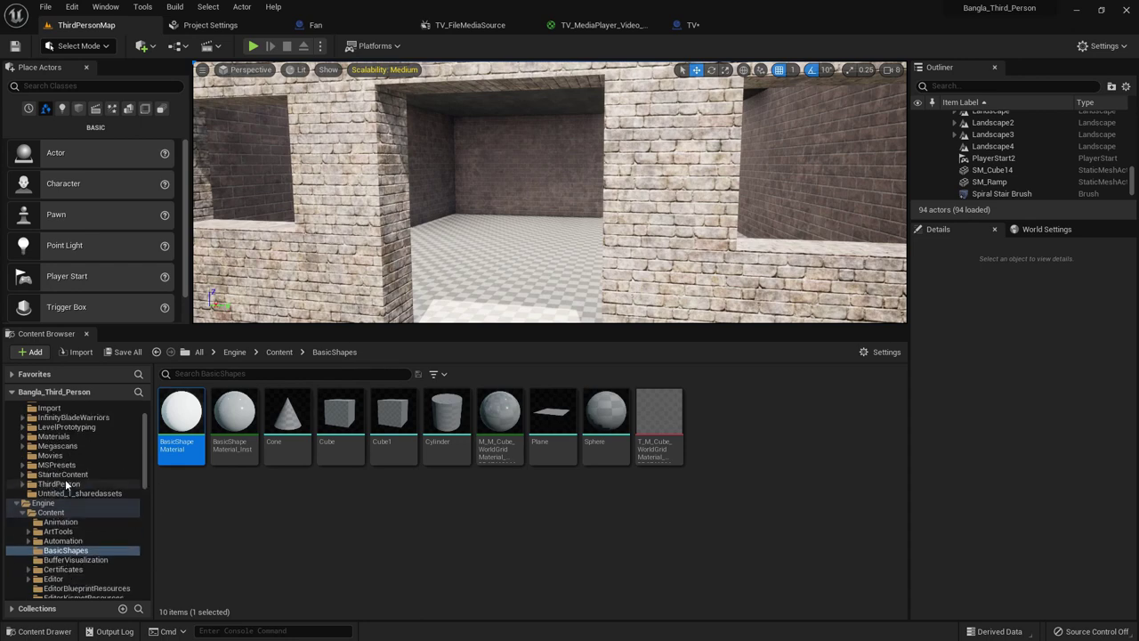
scroll(67, 483, up, 1)
click(68, 494)
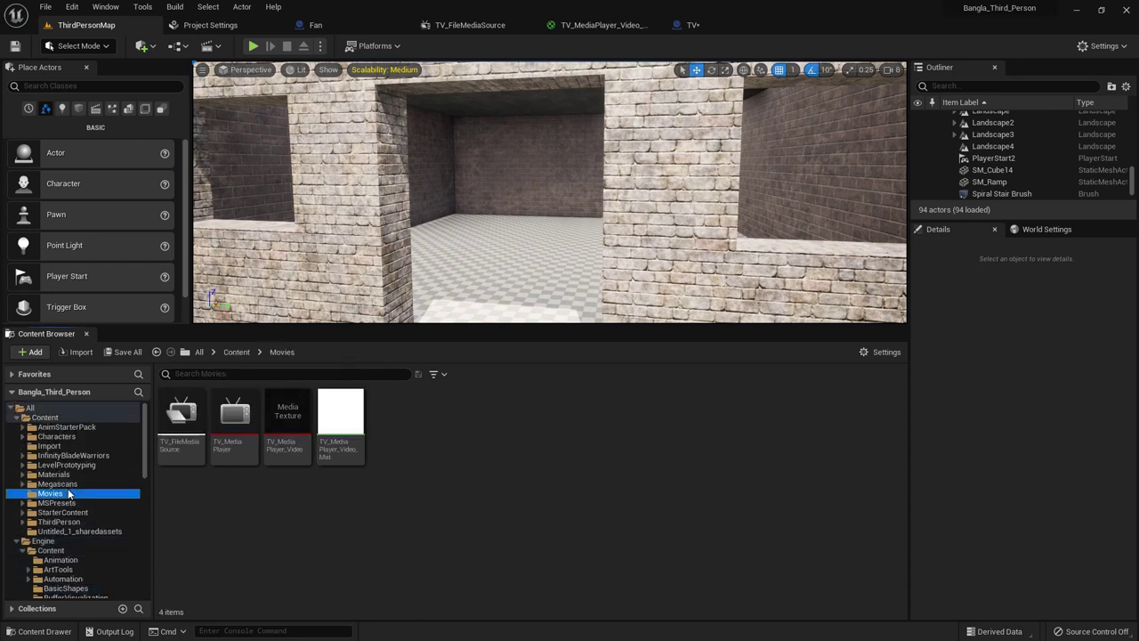
click(343, 447)
click(703, 25)
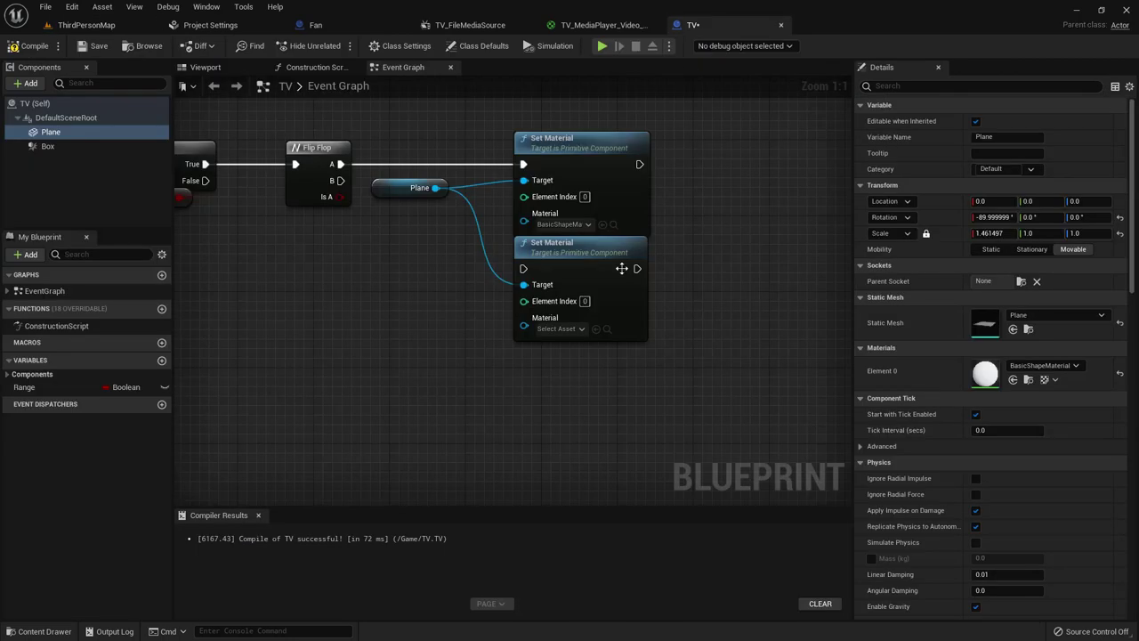
click(602, 328)
right_drag(474, 261, 501, 321)
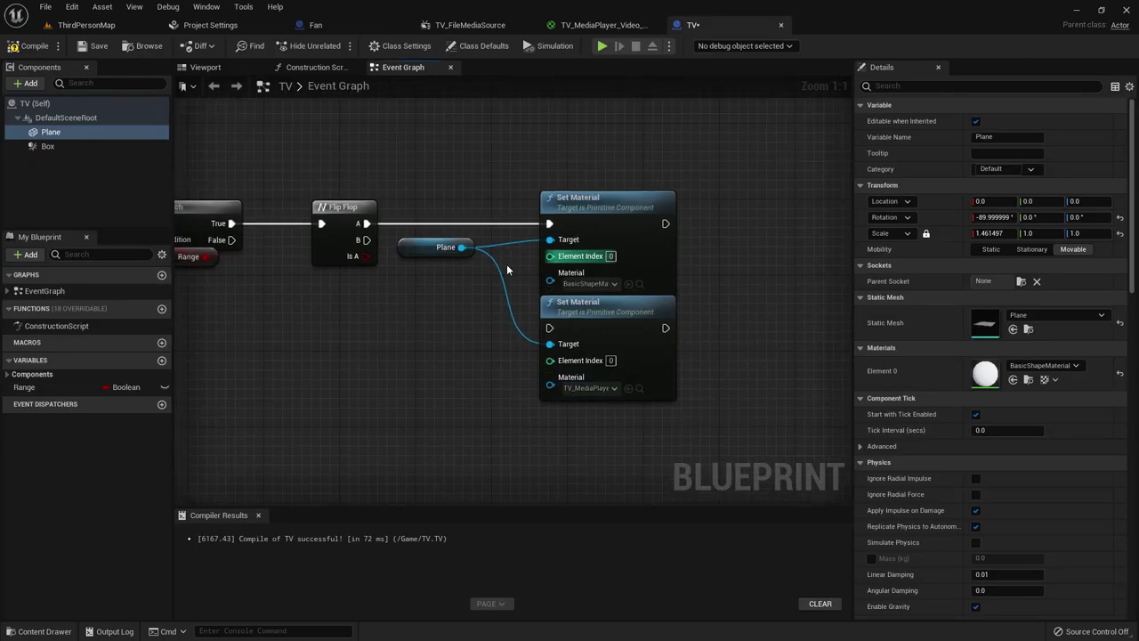
- Compile and save the TV blueprint, review the whole graph, and add a new variable
click(28, 45)
click(93, 45)
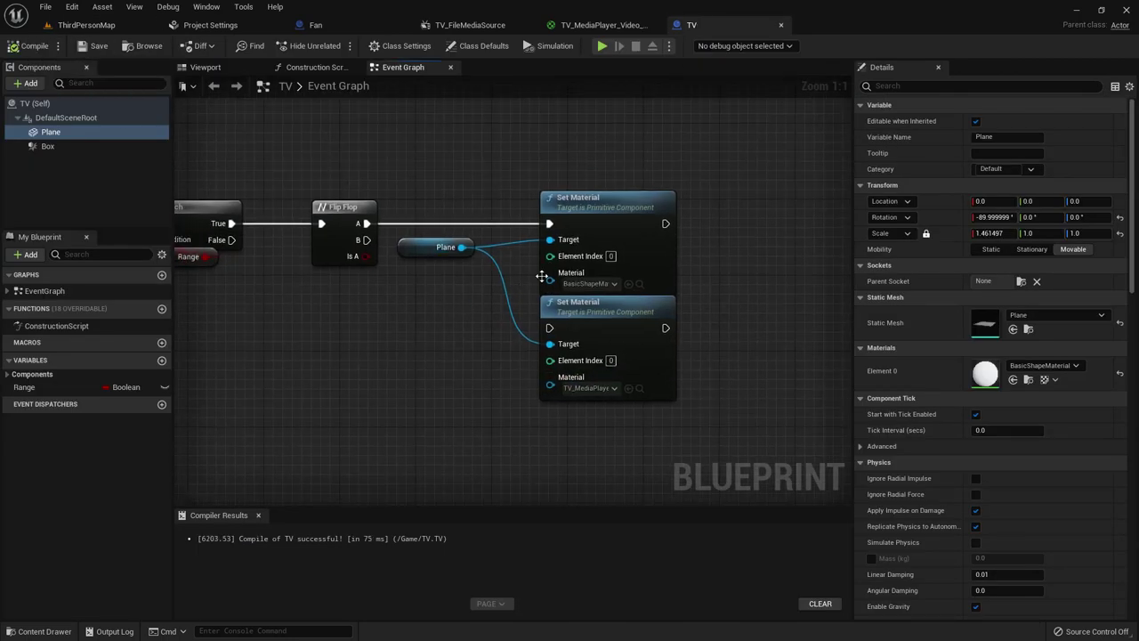
scroll(569, 273, down, 3)
scroll(549, 237, down, 2)
scroll(564, 234, down, 2)
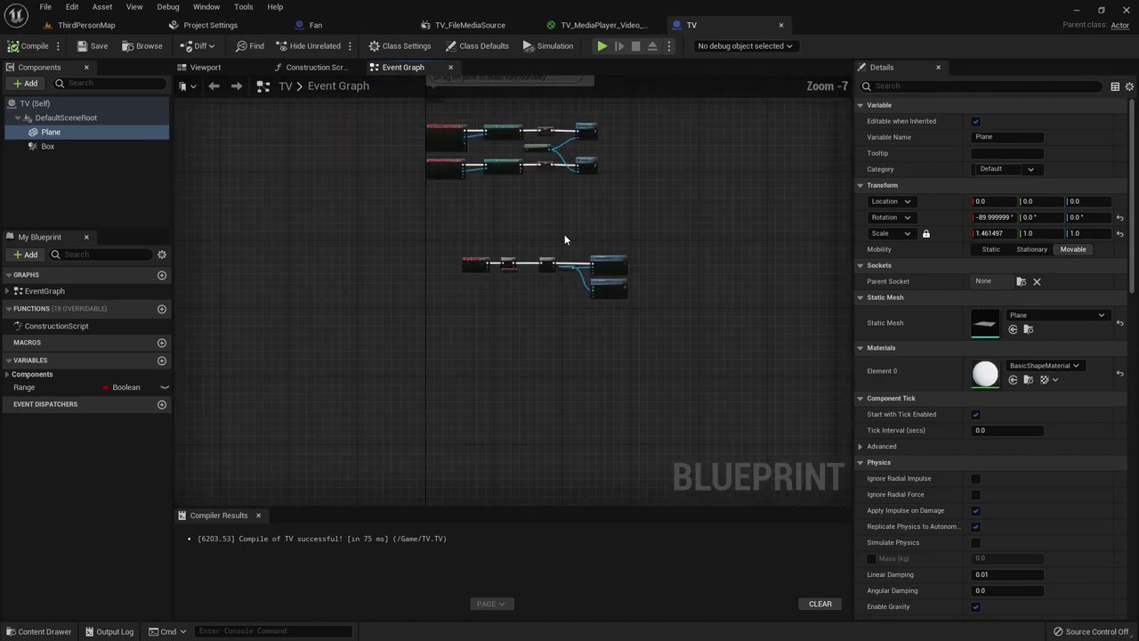
right_drag(564, 234, 598, 361)
scroll(482, 238, up, 3)
scroll(536, 281, up, 2)
scroll(516, 262, up, 1)
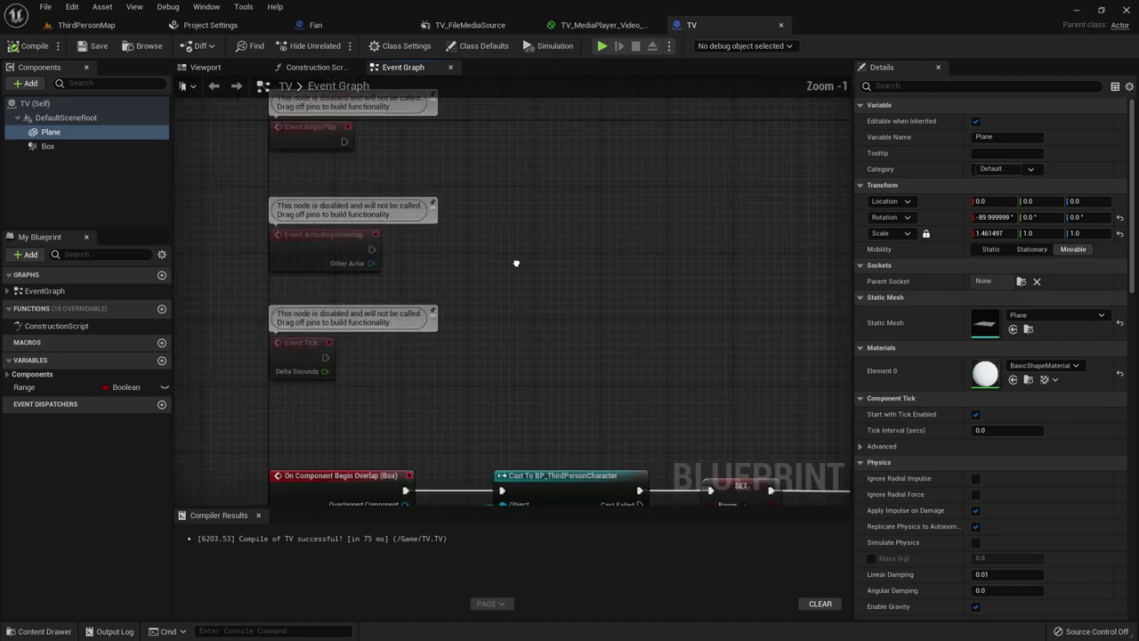
click(161, 362)
text(Media)
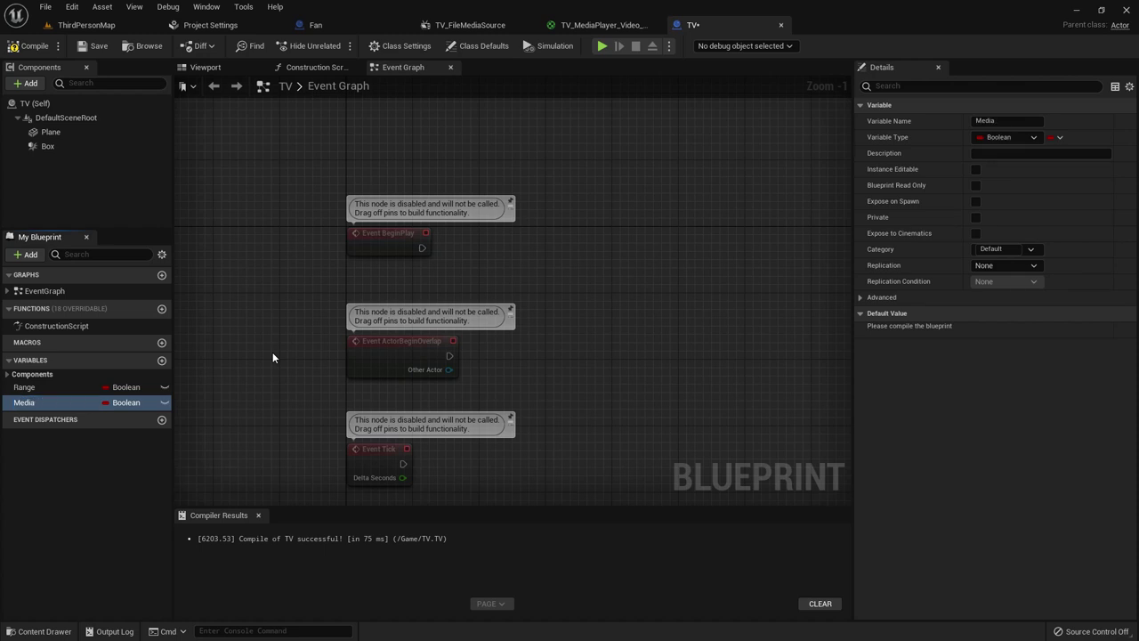
- Make the Media variable a Media Player reference and place a Get Media node
click(992, 139)
text(m)
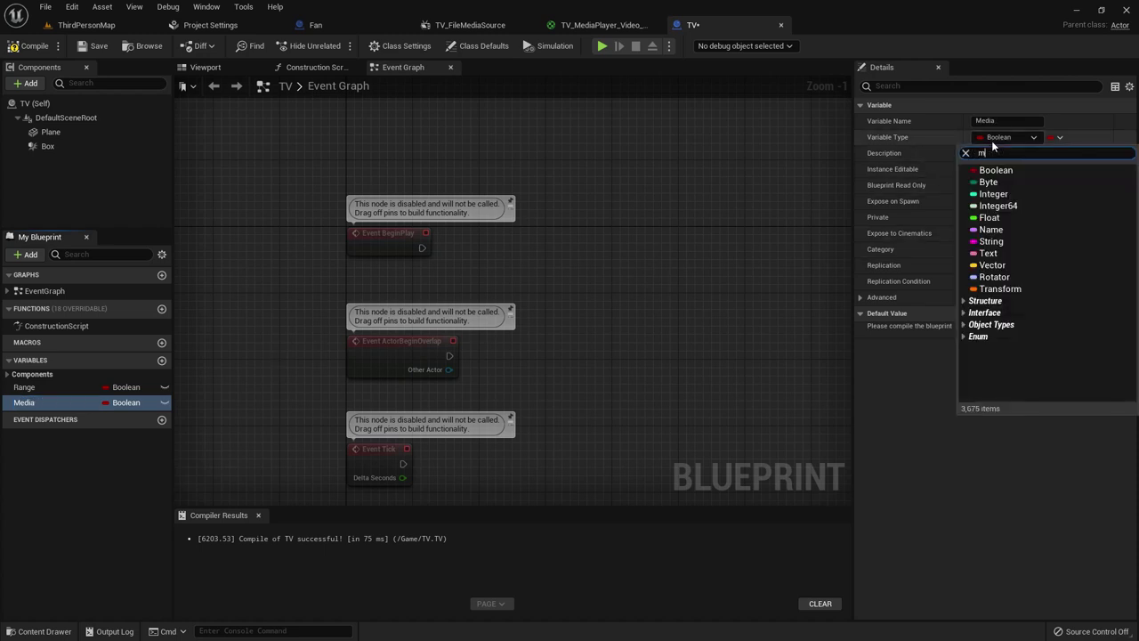
text(edia player)
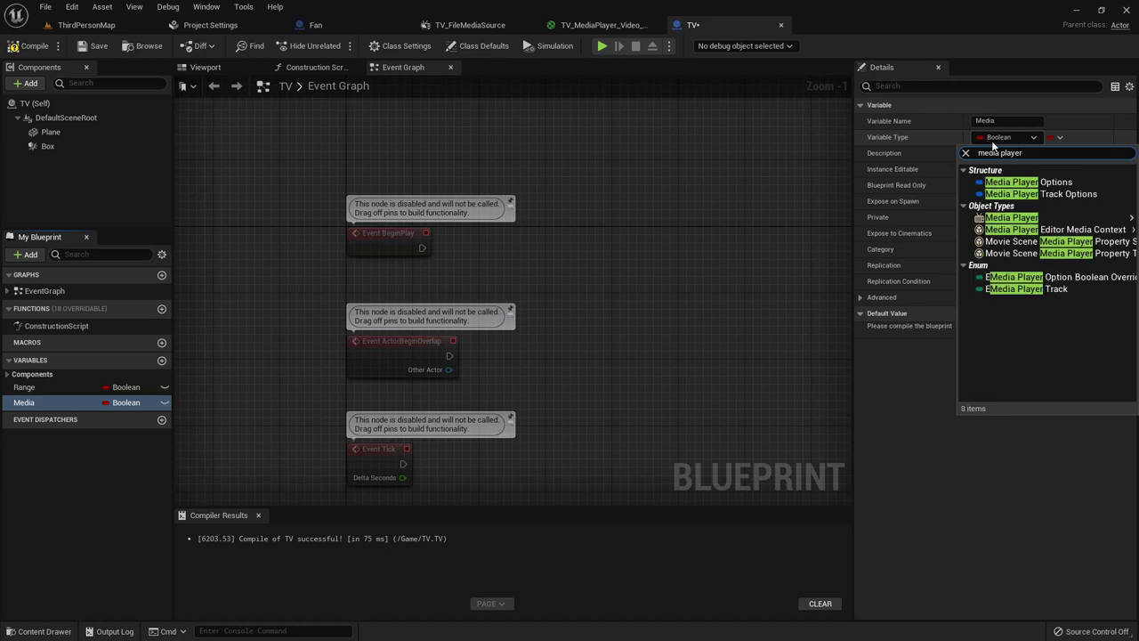
mouse_move(1010, 217)
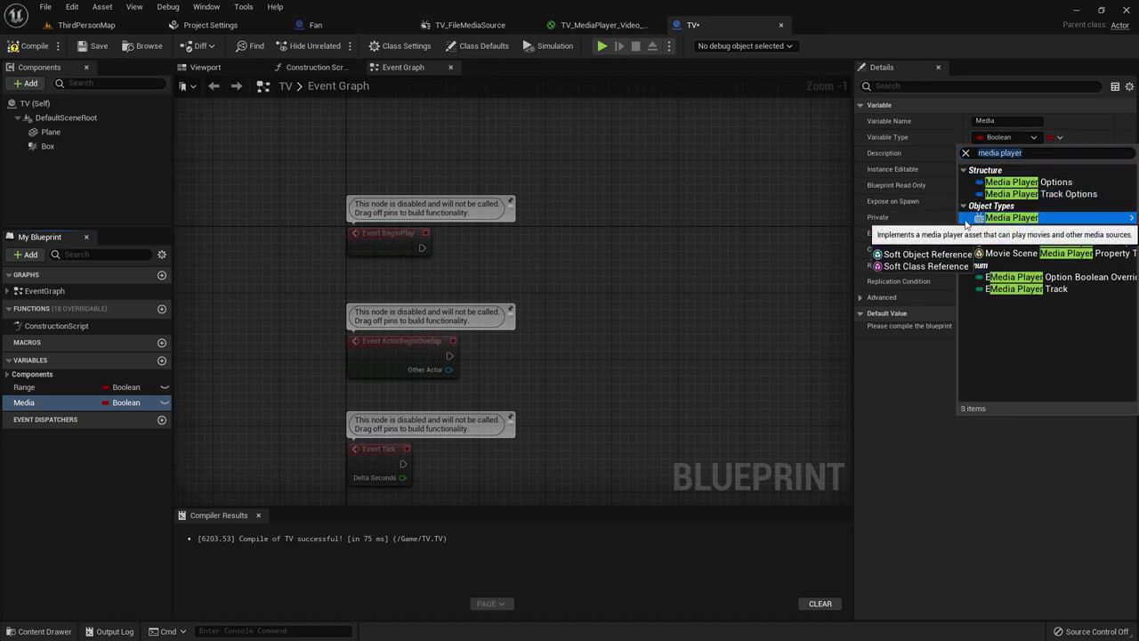
click(925, 231)
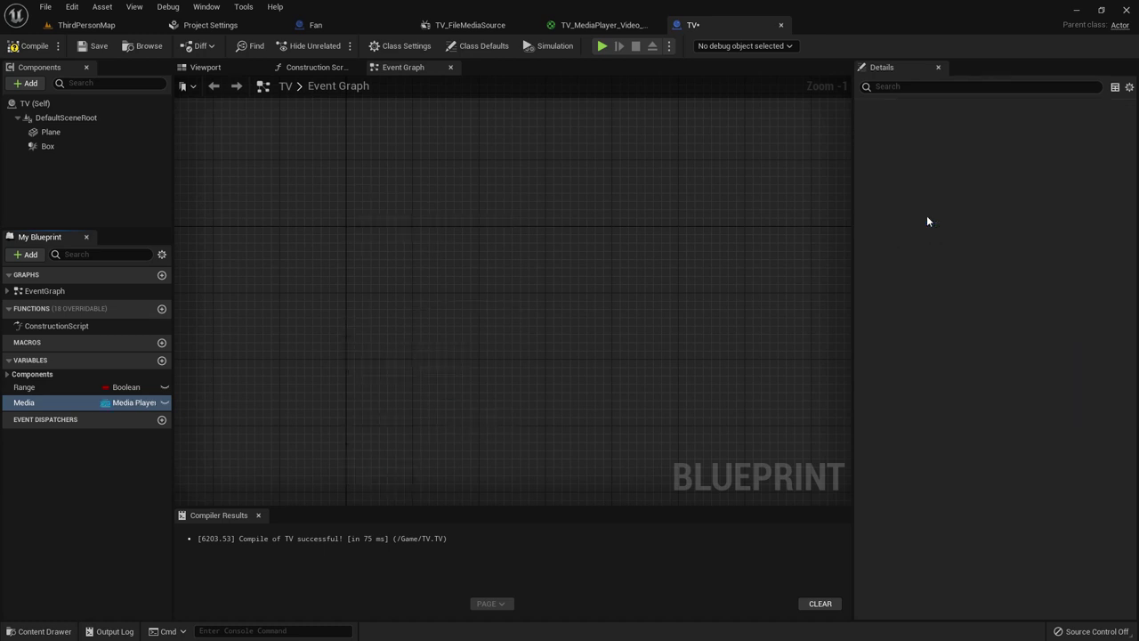
scroll(585, 228, up, 1)
drag(32, 403, 335, 283)
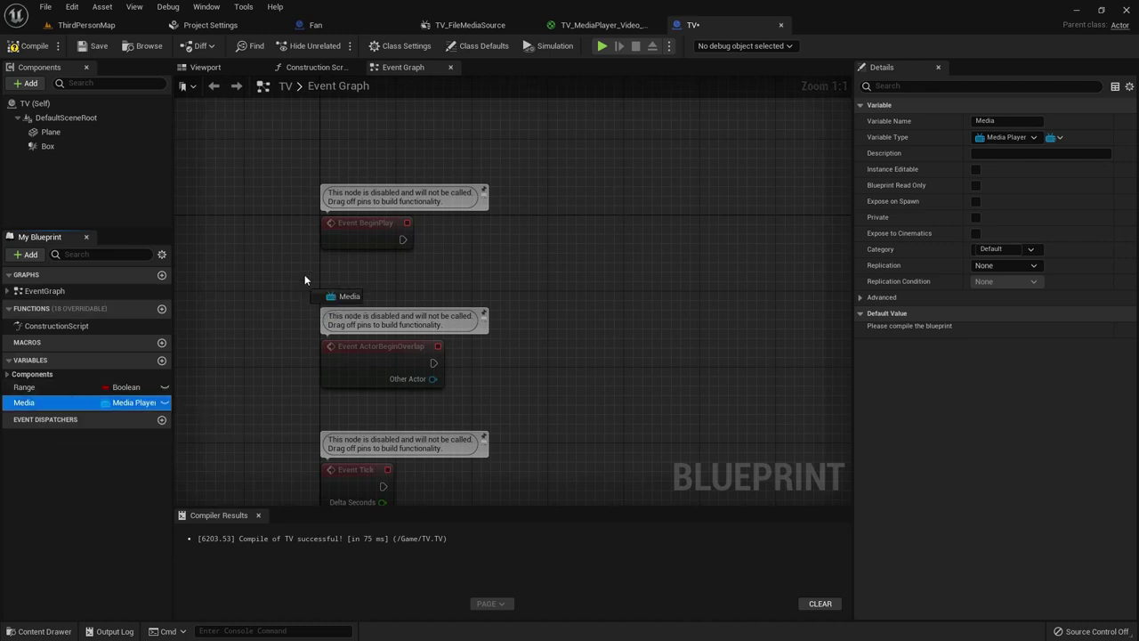
click(349, 291)
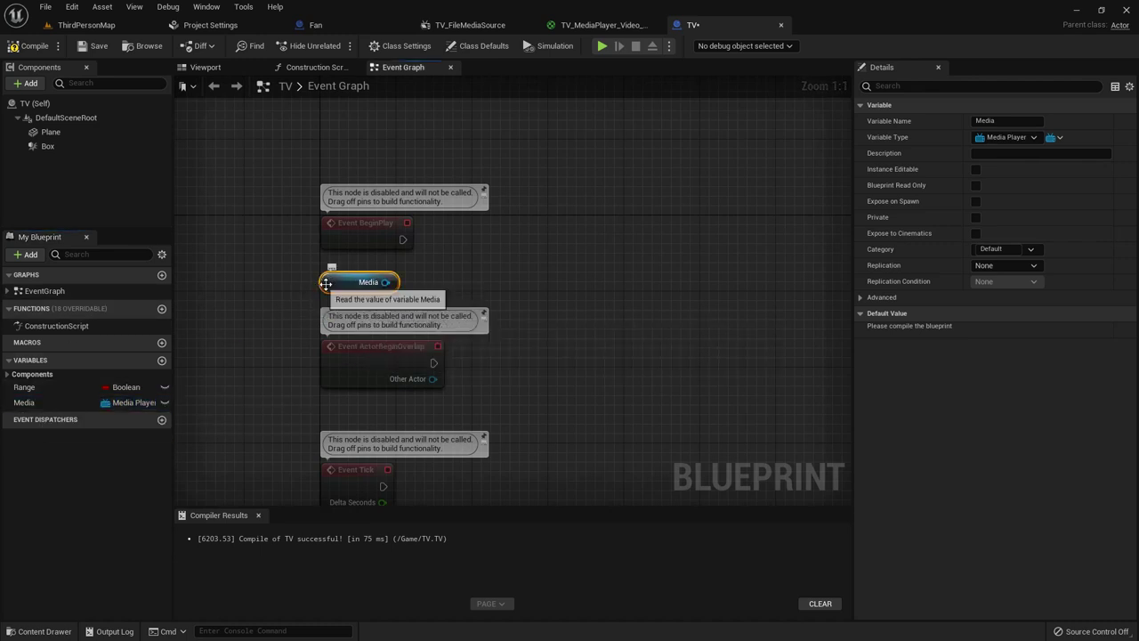
- Add an Open Source node on Media using TV_FileMediaSource, then compile
drag(351, 284, 479, 252)
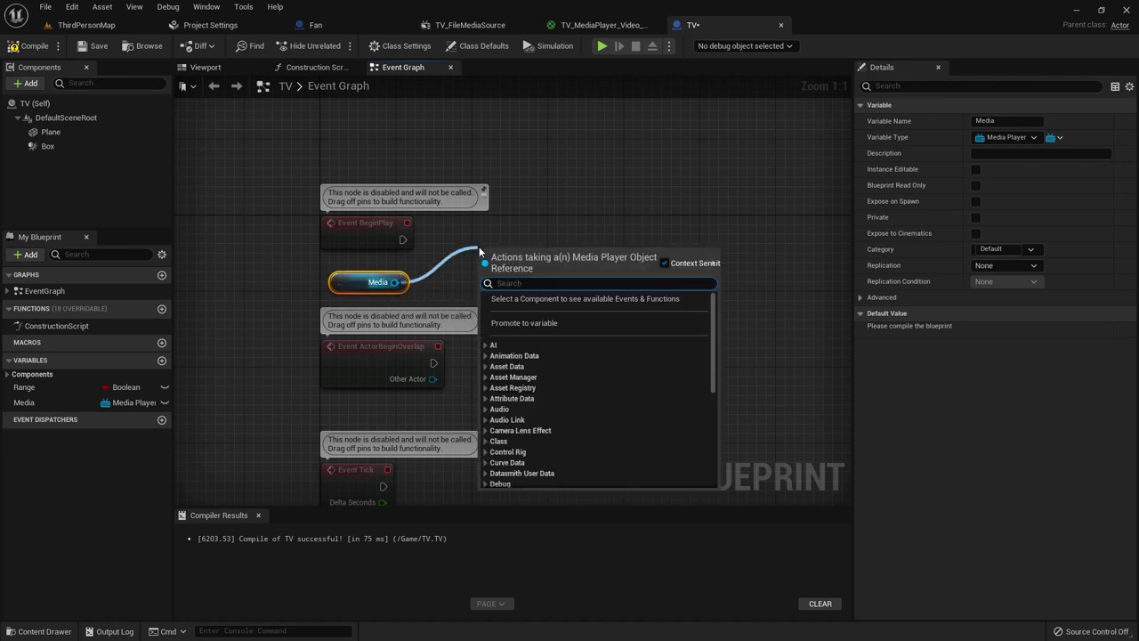
text(open sourc)
key(Return)
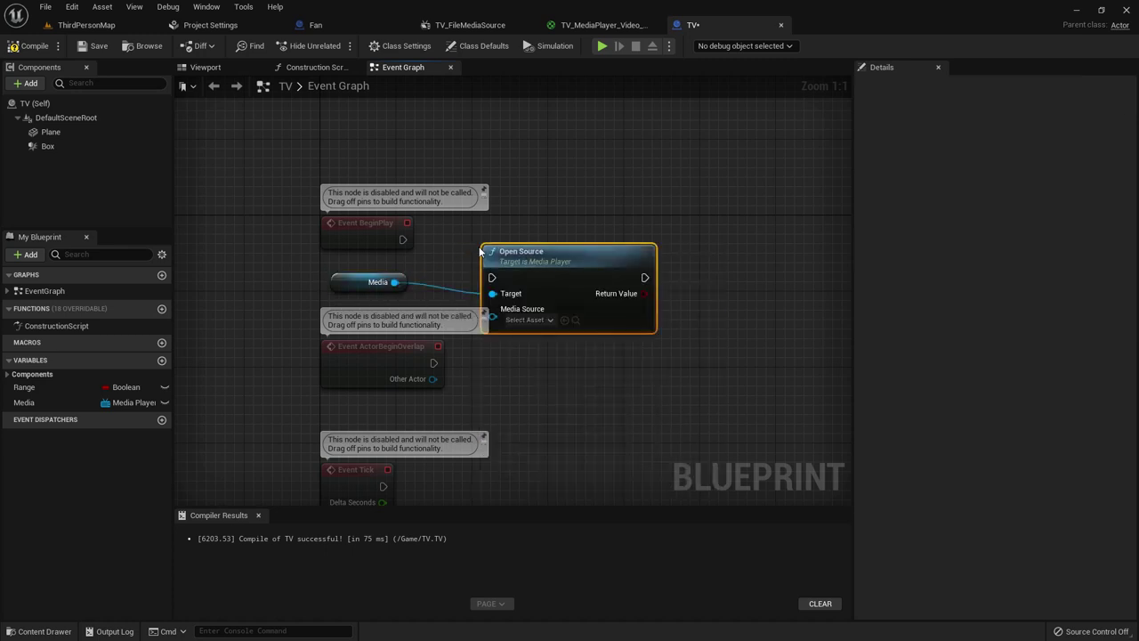
click(527, 281)
click(559, 343)
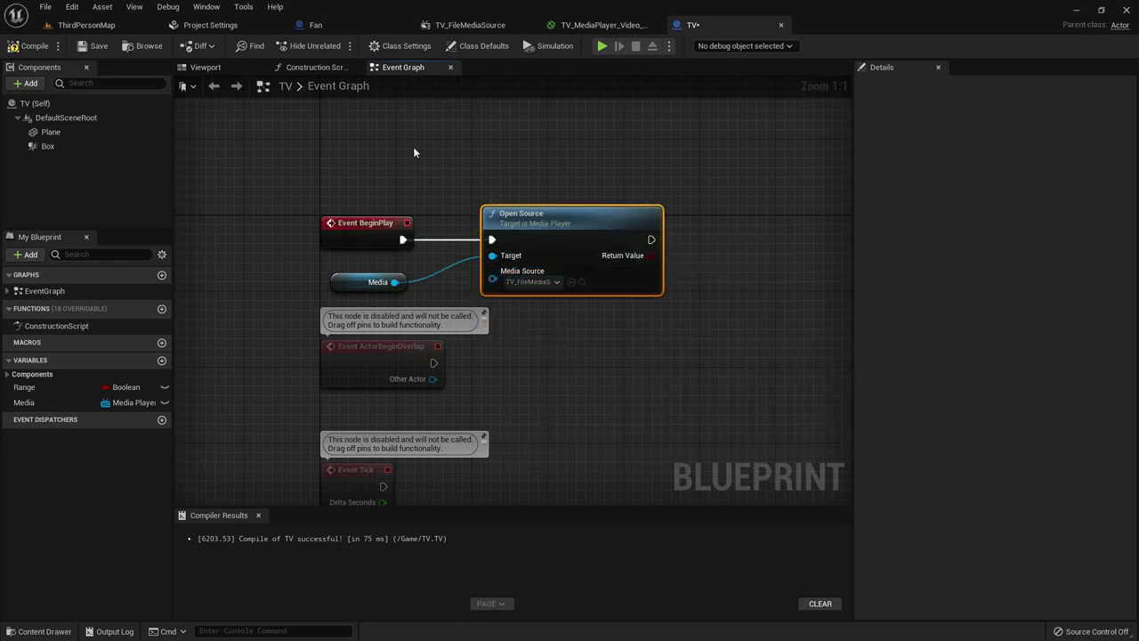
click(27, 46)
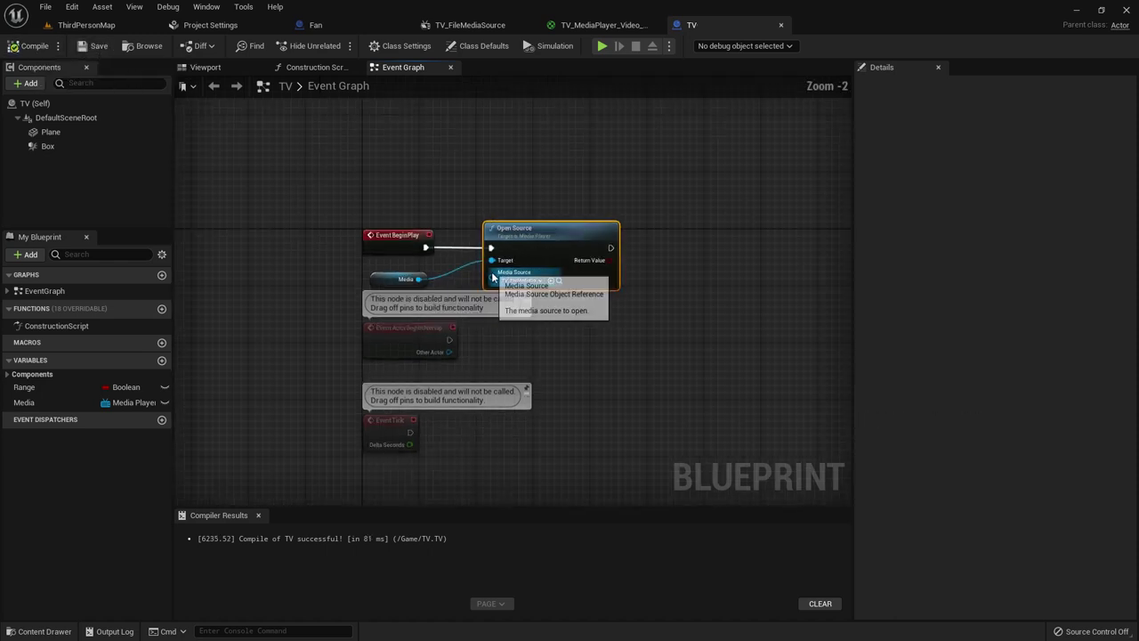
scroll(485, 258, down, 2)
- Drop the TV blueprint actor into the brick room on ThirdPersonMap
click(98, 25)
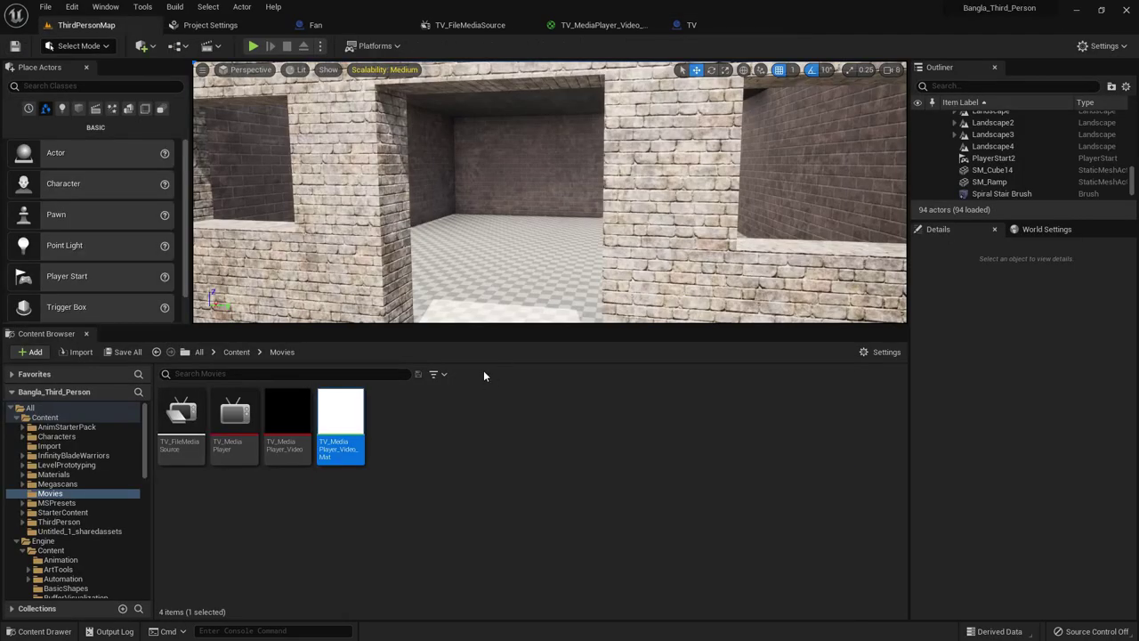
click(685, 25)
click(89, 25)
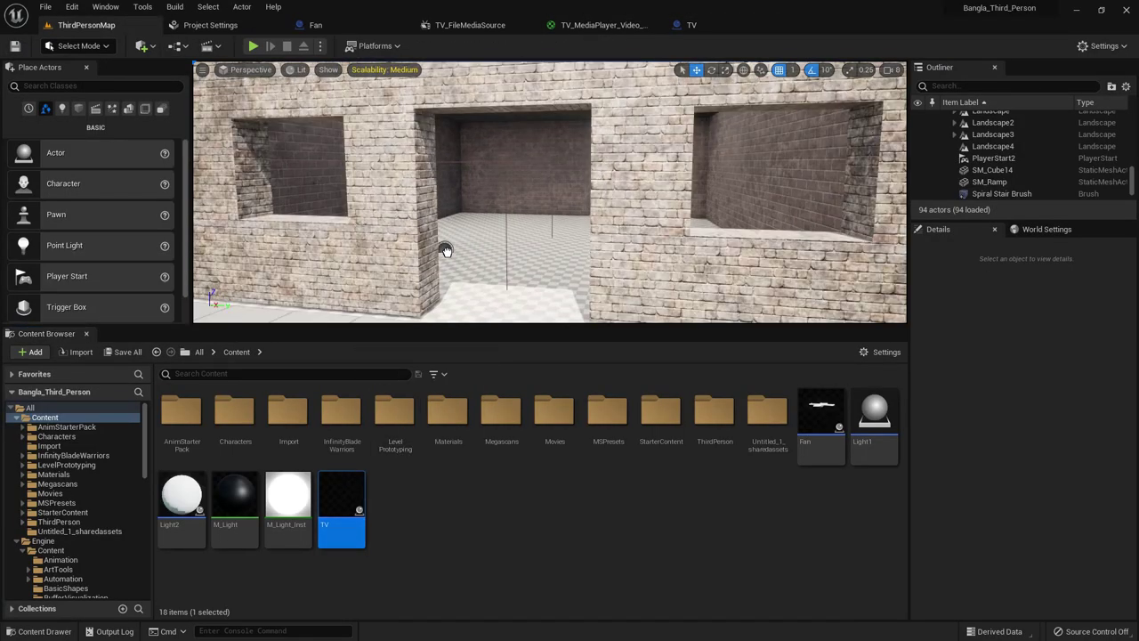
drag(445, 250, 449, 252)
key(f)
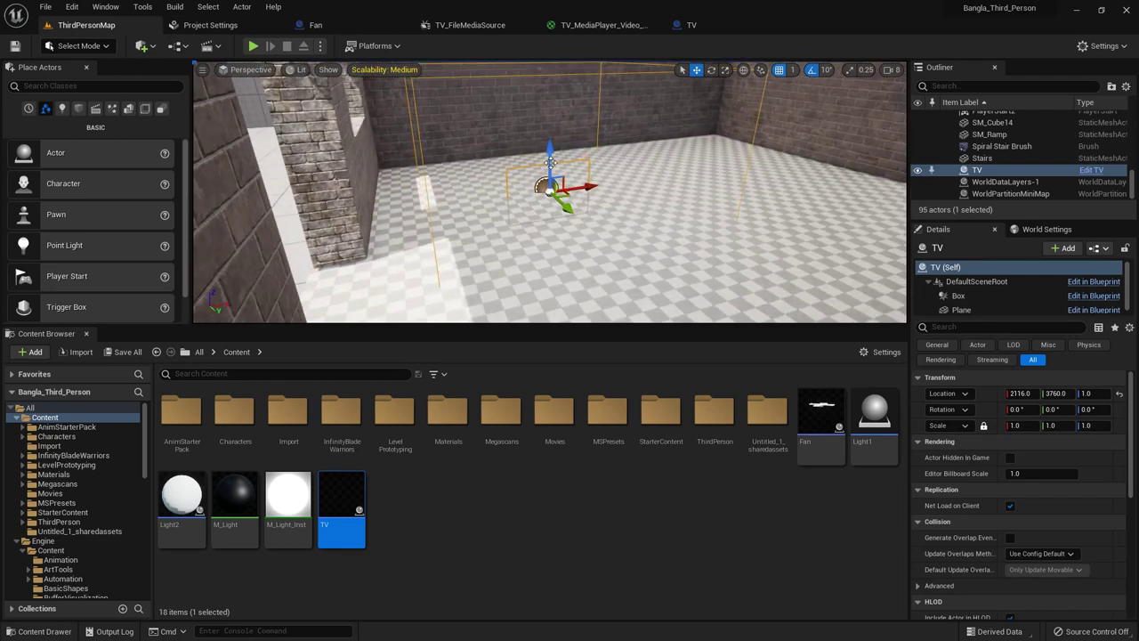
- Turn the TV around about 180 degrees and raise it to height 112
key(e)
mouse_move(545, 206)
mouse_down()
mouse_move(554, 106)
mouse_move(522, 116)
mouse_up()
key(w)
key(f)
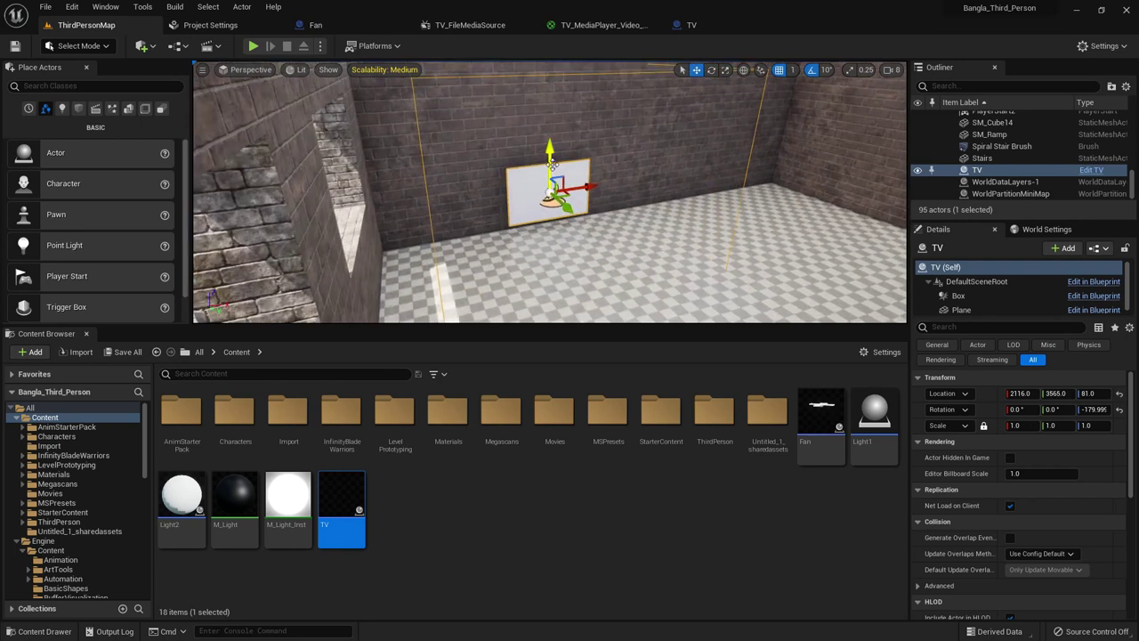
drag(549, 159, 550, 134)
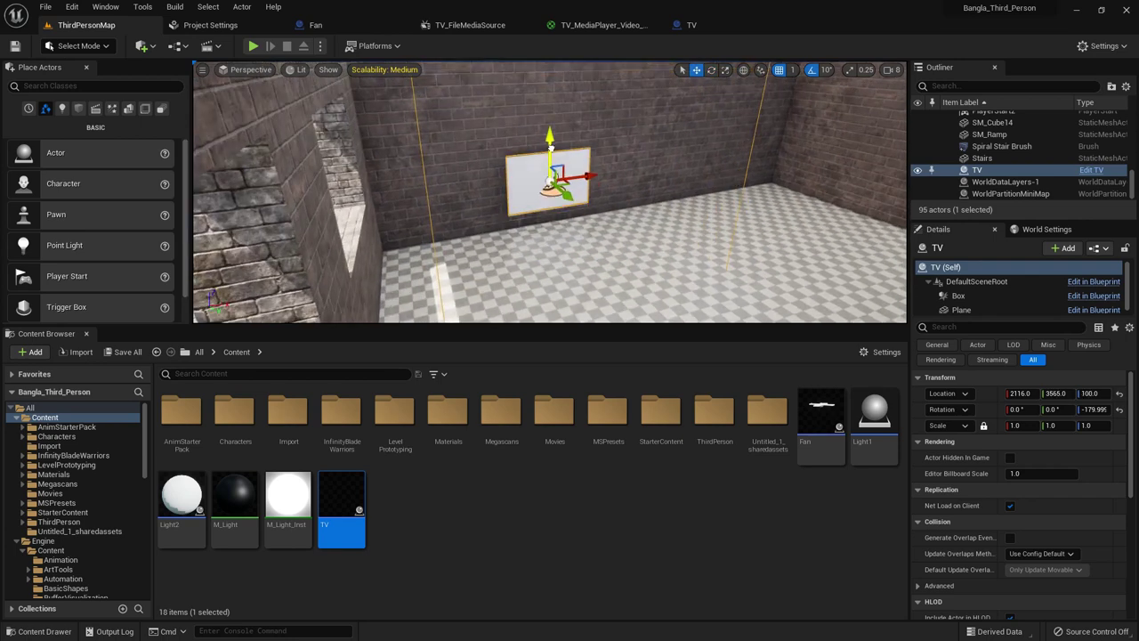
click(79, 108)
- Place a cube under the TV as a stand, lifted slightly off the floor
drag(55, 156, 605, 233)
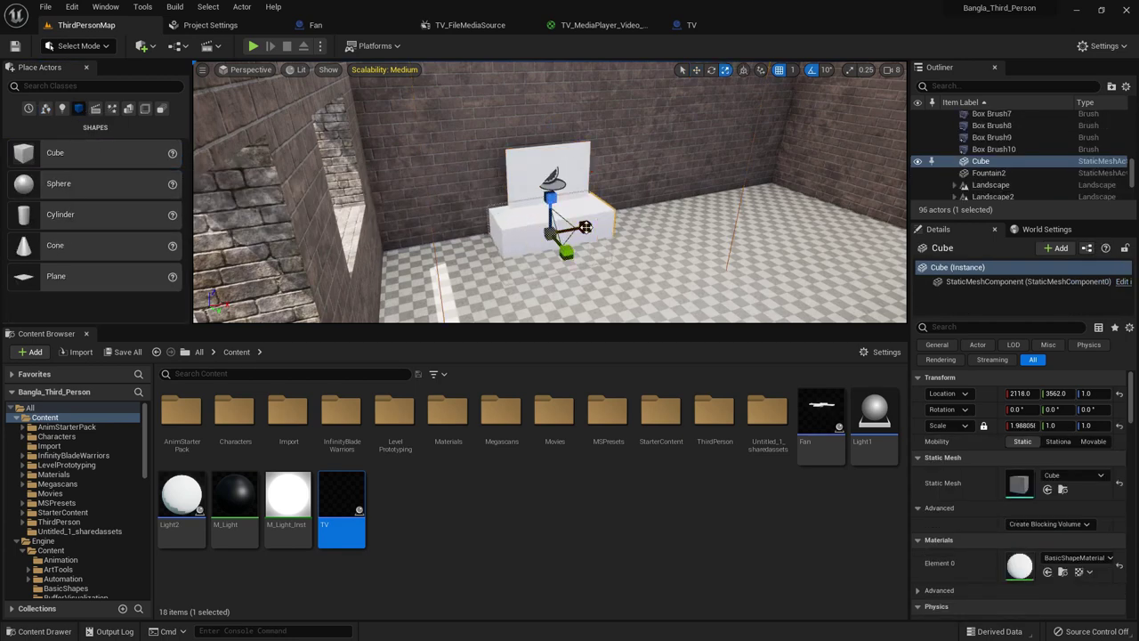
scroll(584, 226, up, 4)
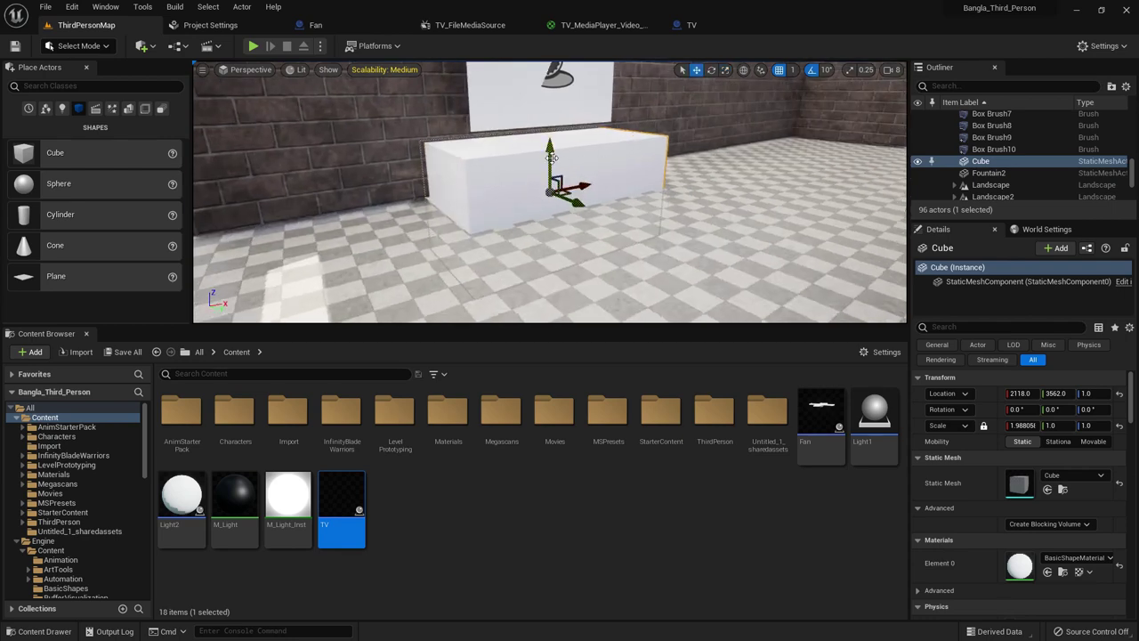
drag(551, 157, 559, 153)
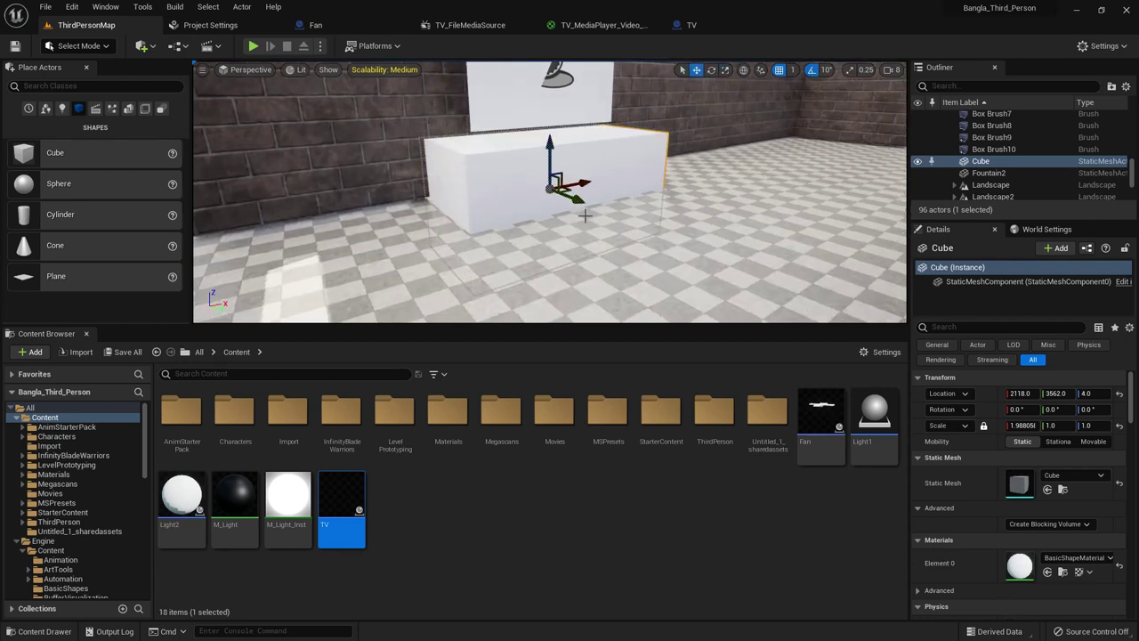
scroll(1051, 496, down, 1)
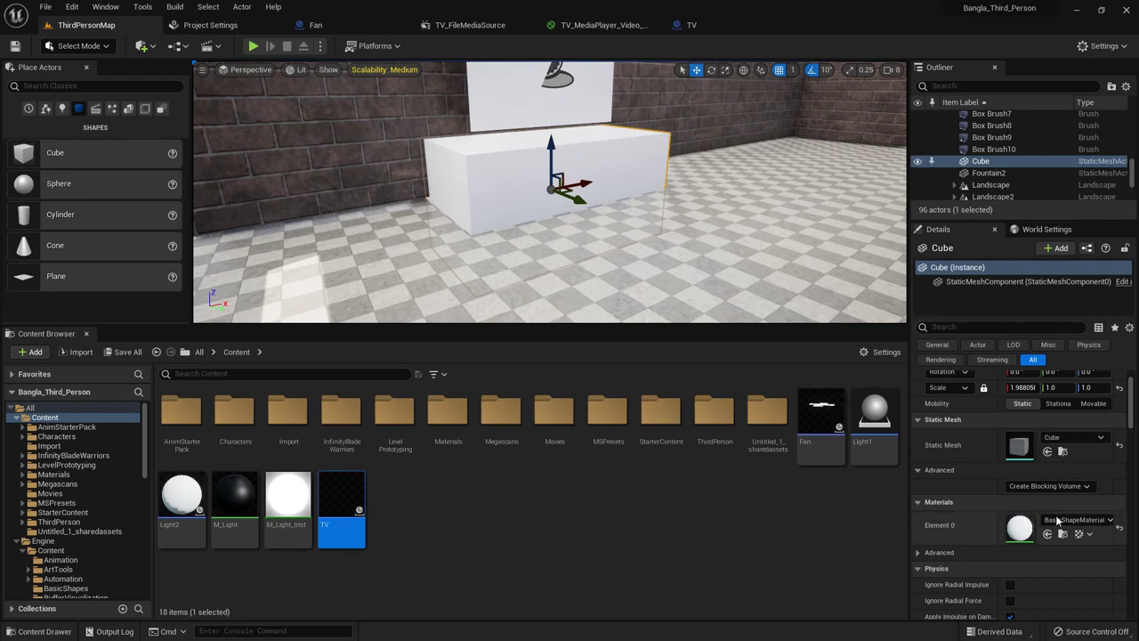
- Set the cube's Element 0 material to the green BasicAsset03
click(1054, 518)
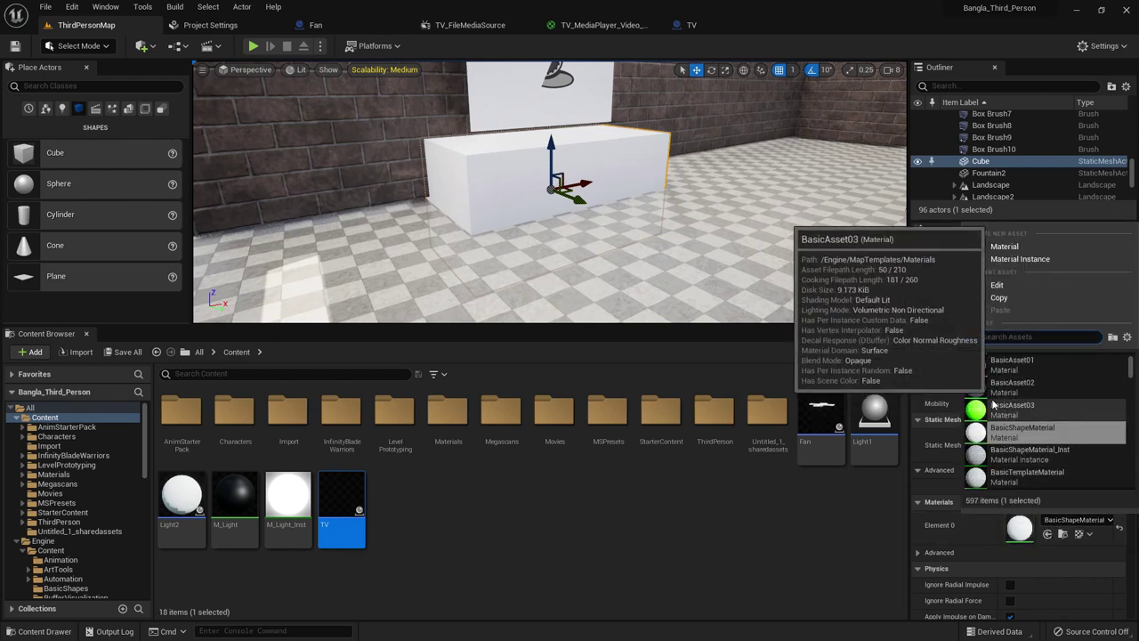
scroll(1009, 418, up, 2)
scroll(1006, 411, down, 3)
scroll(1005, 411, down, 3)
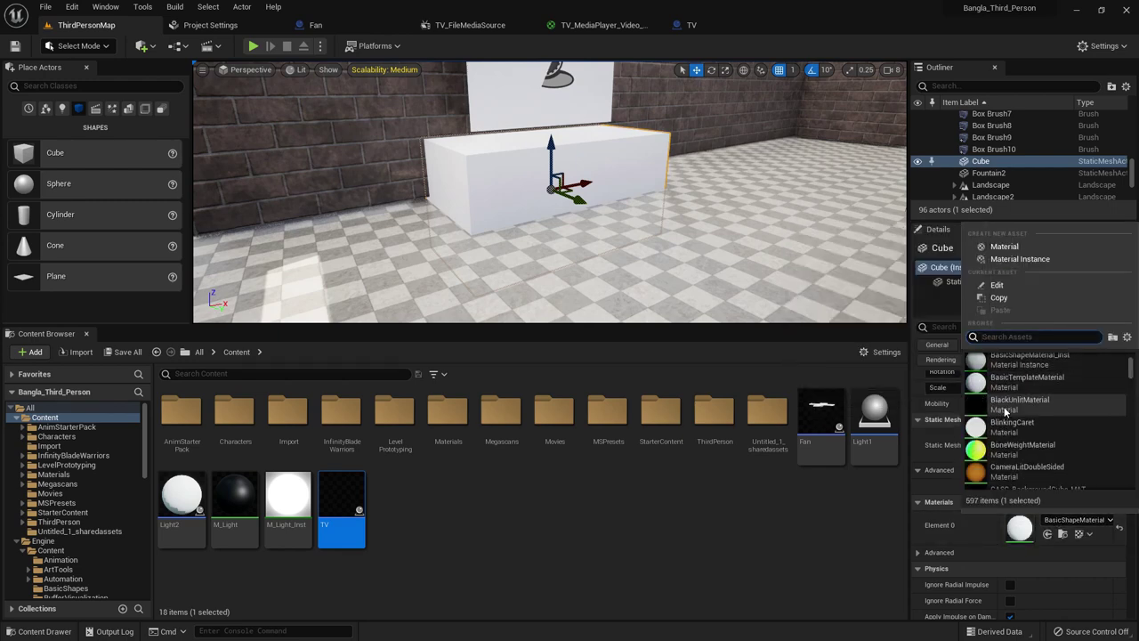
scroll(1005, 411, down, 2)
scroll(1005, 411, down, 3)
scroll(1006, 411, down, 2)
scroll(1005, 411, down, 2)
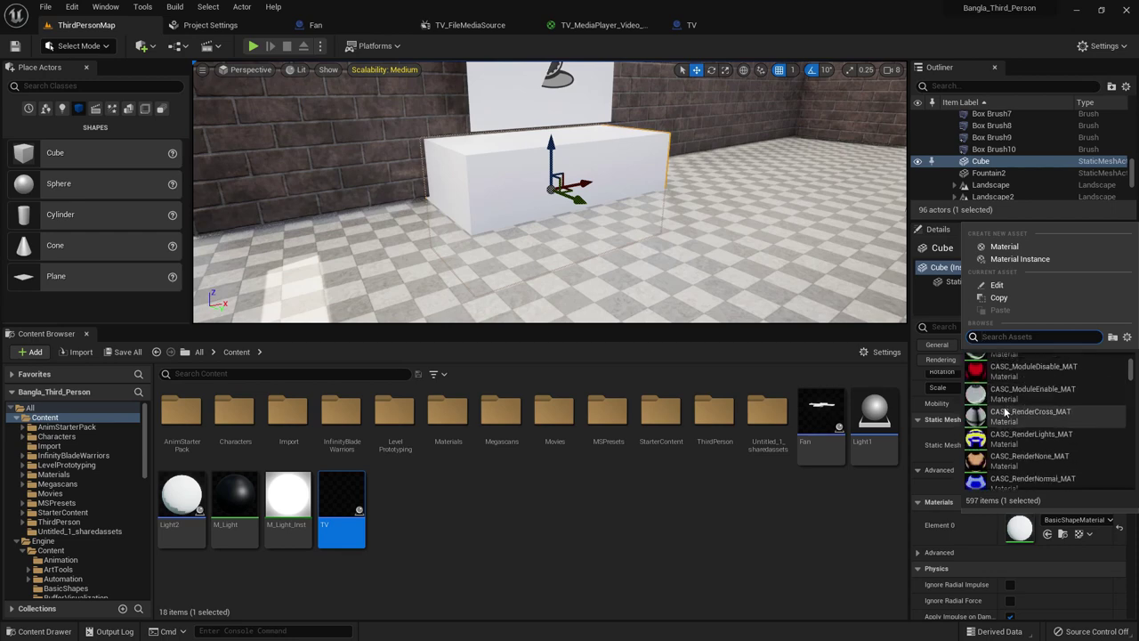
scroll(1007, 411, down, 2)
scroll(1008, 411, down, 2)
scroll(1008, 411, up, 3)
scroll(1008, 411, up, 3)
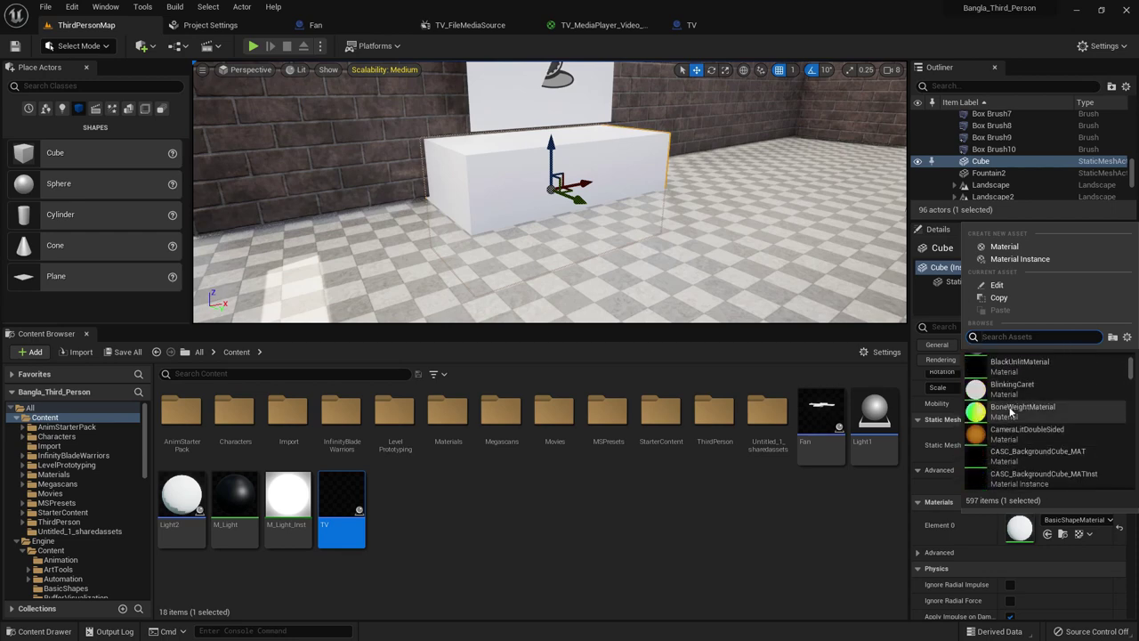
scroll(1009, 411, up, 2)
scroll(1010, 412, up, 3)
click(1005, 371)
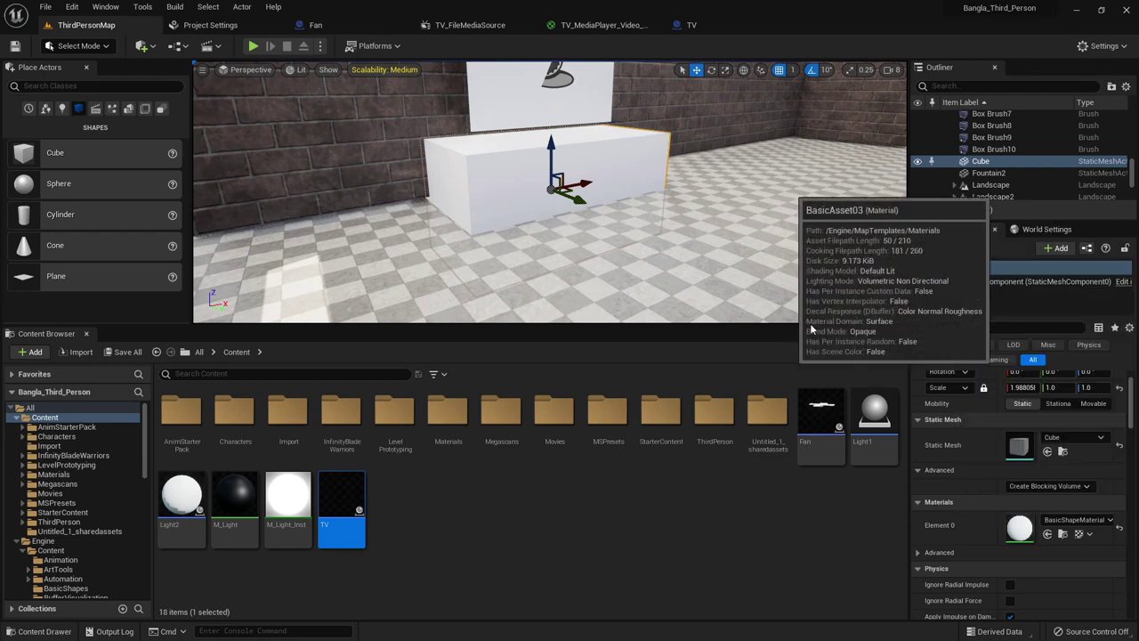
- Save all modified content from the Content Browser
scroll(685, 230, down, 3)
scroll(686, 230, down, 3)
scroll(686, 230, down, 2)
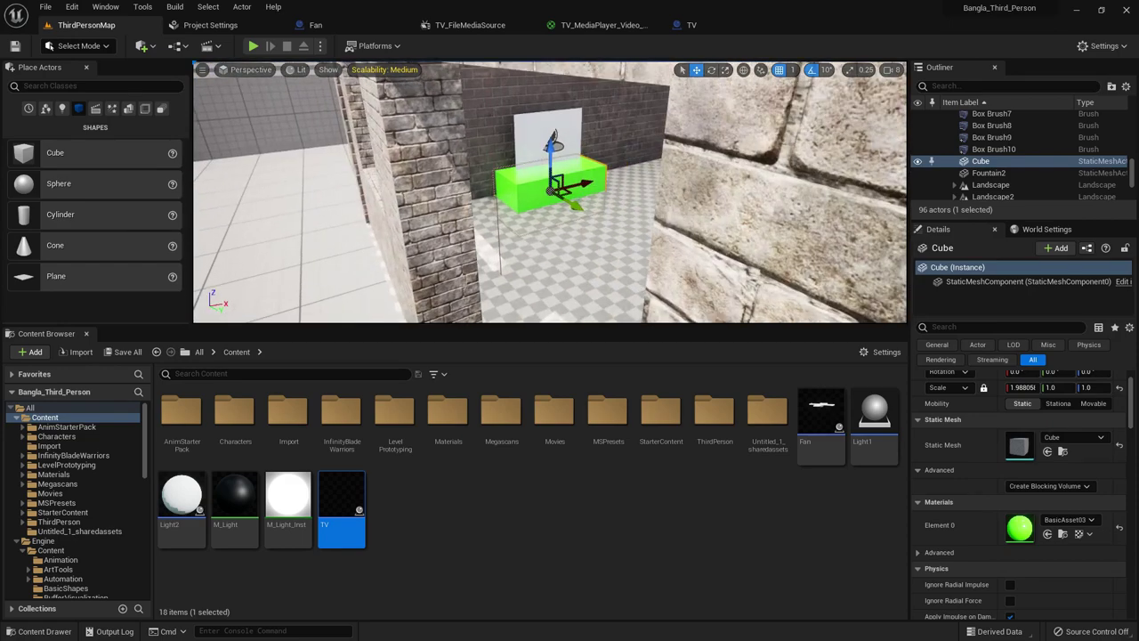
scroll(612, 219, up, 3)
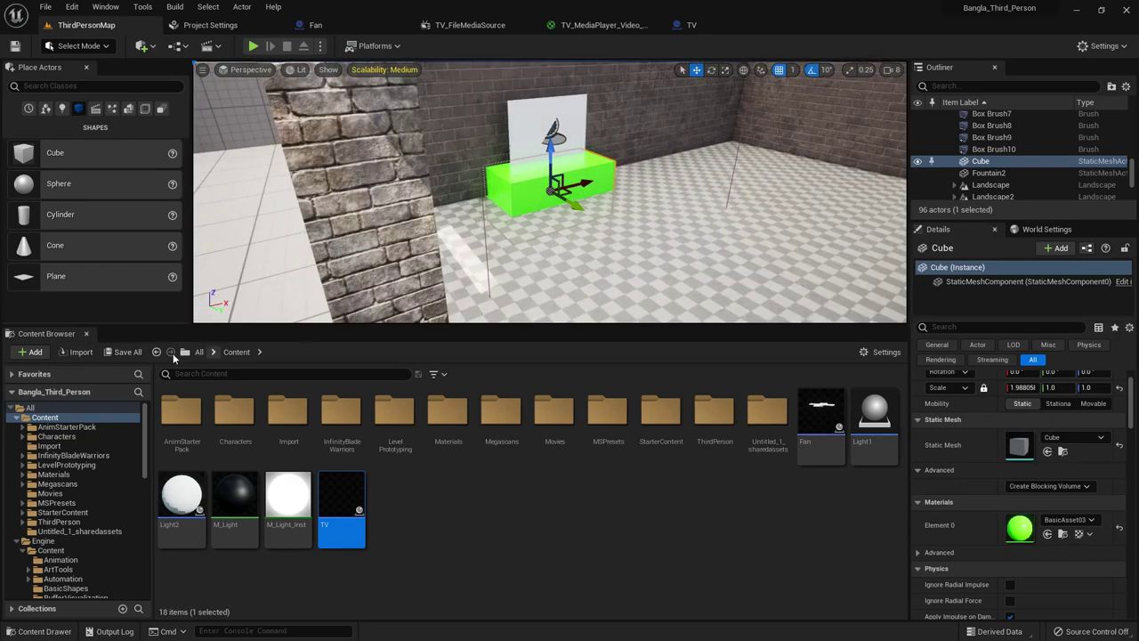
click(127, 351)
- Confirm the save, then set Windows Default RHI to Default in Project Settings
click(666, 460)
click(44, 9)
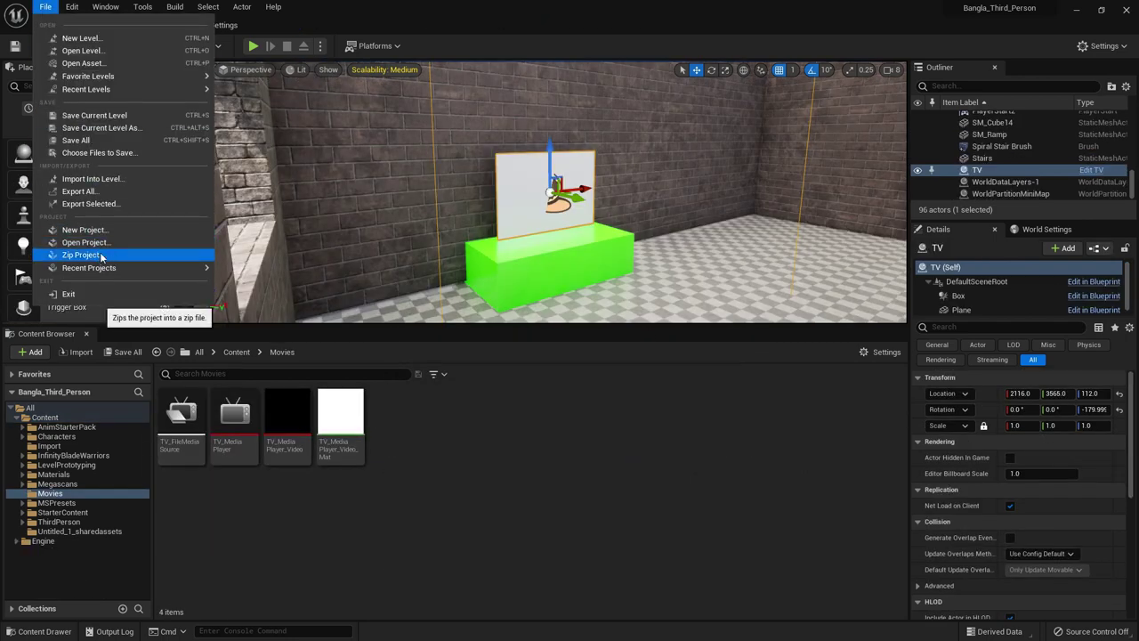
click(125, 184)
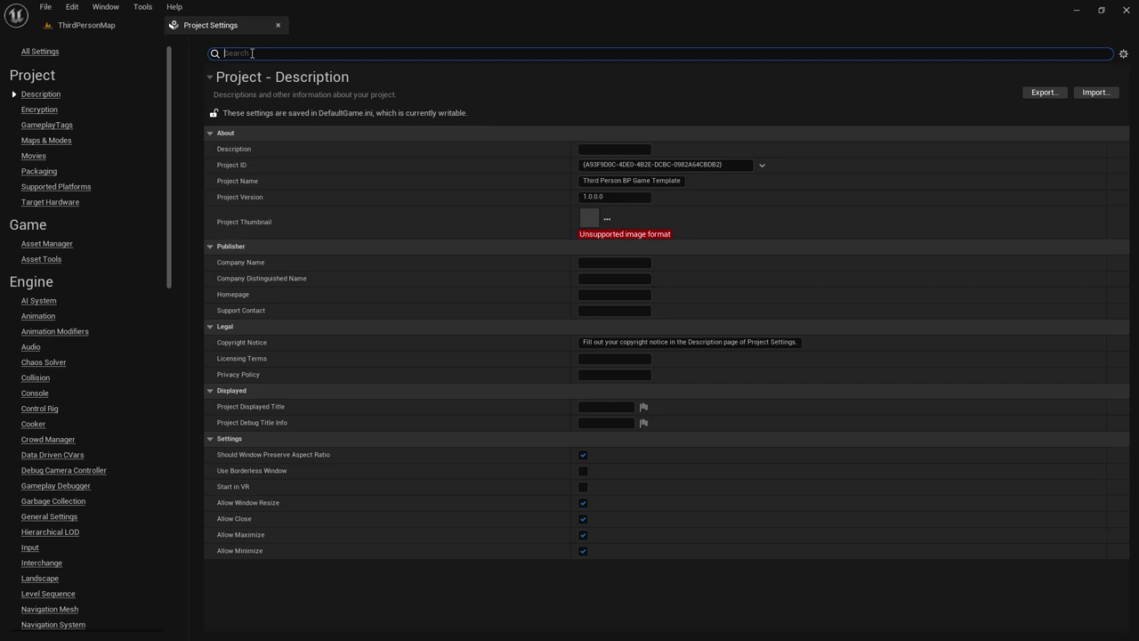
text(RHI)
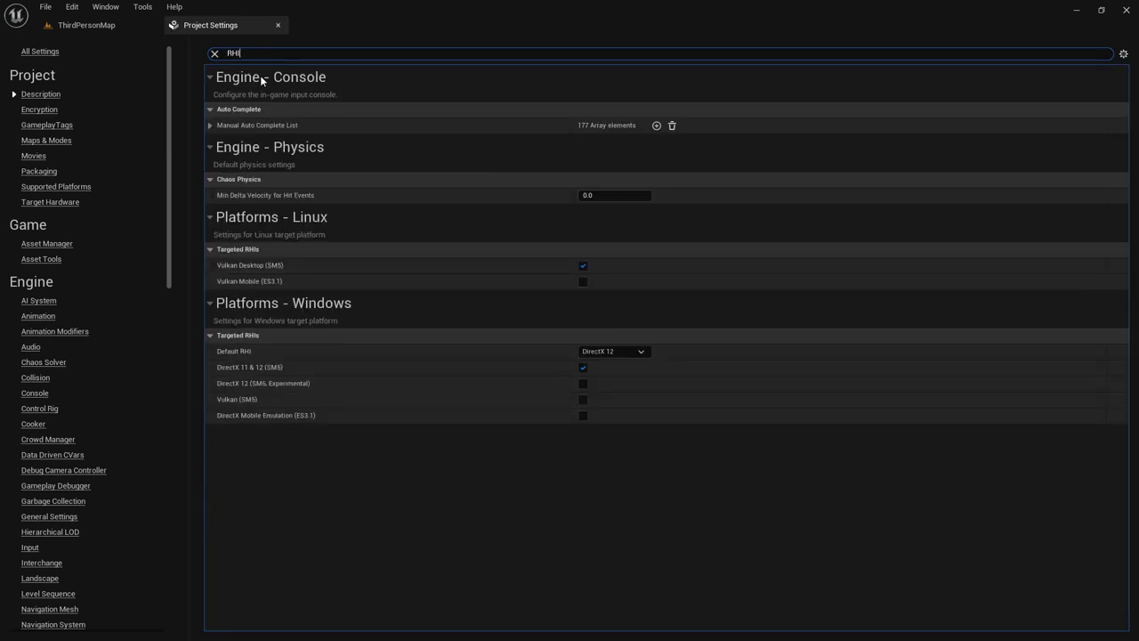
click(601, 352)
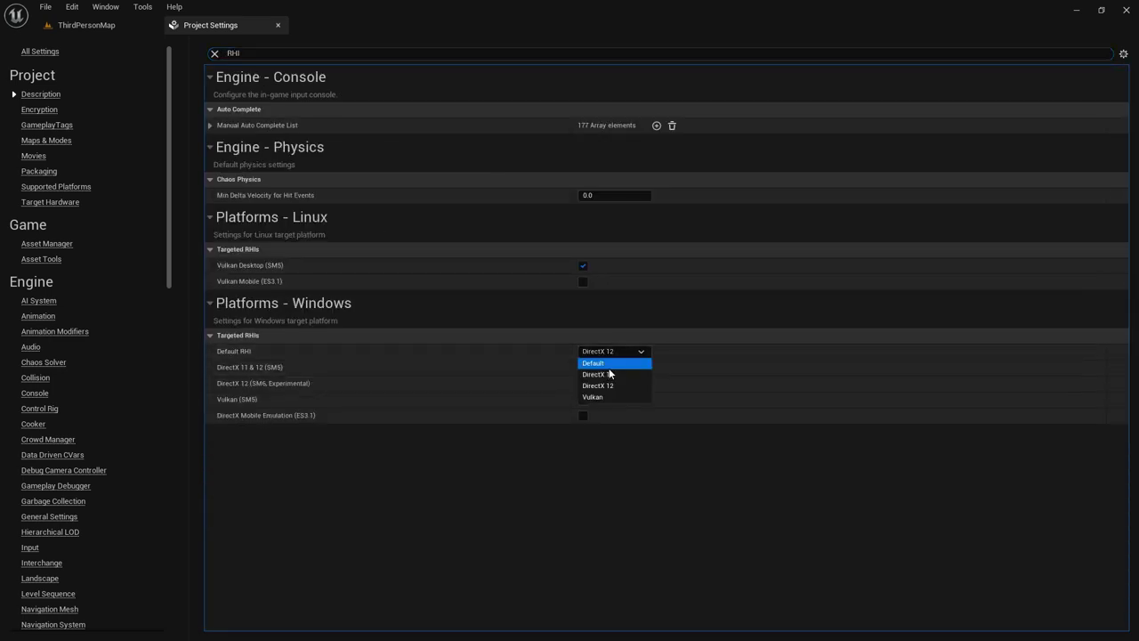
click(608, 364)
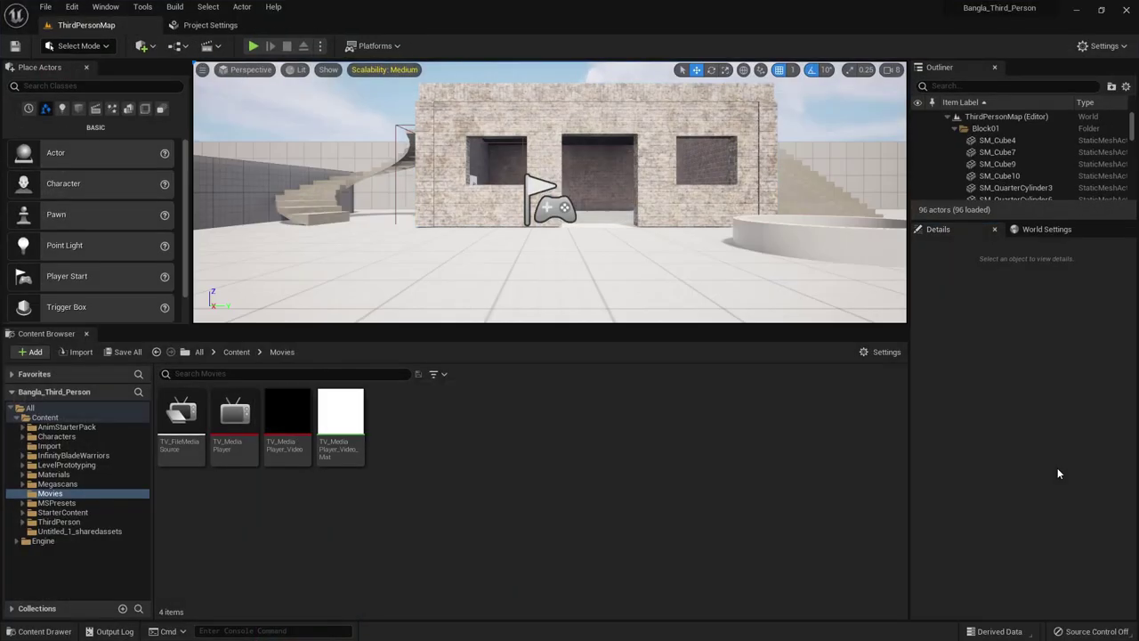
- Play the level fullscreen and walk the character around the TV showing the flower video
key(F11)
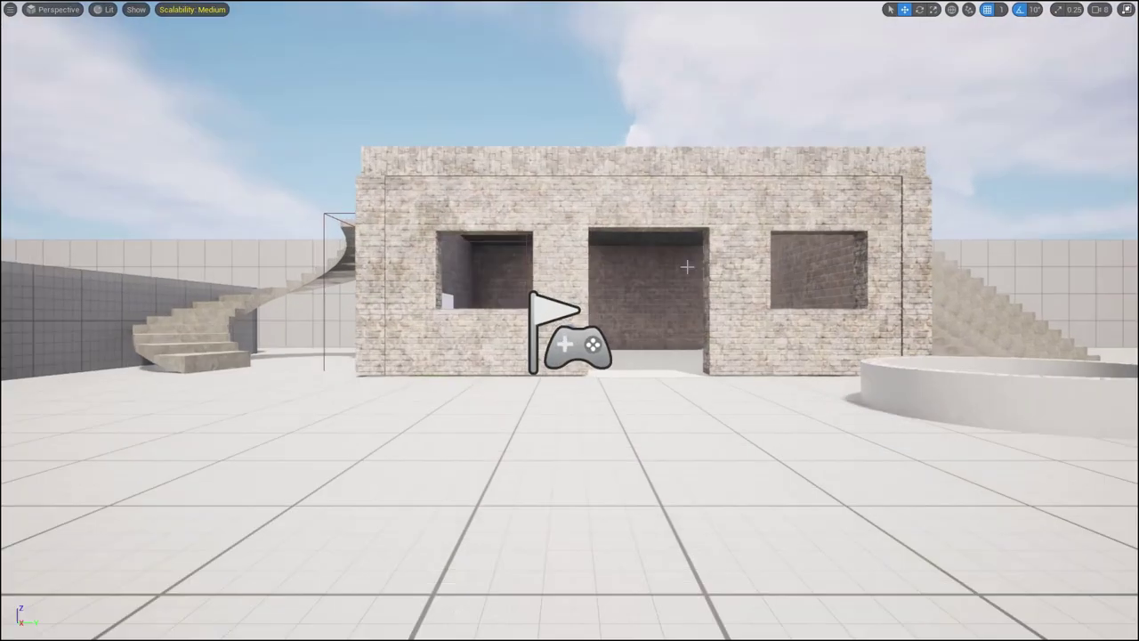
key(alt+p)
key(w)
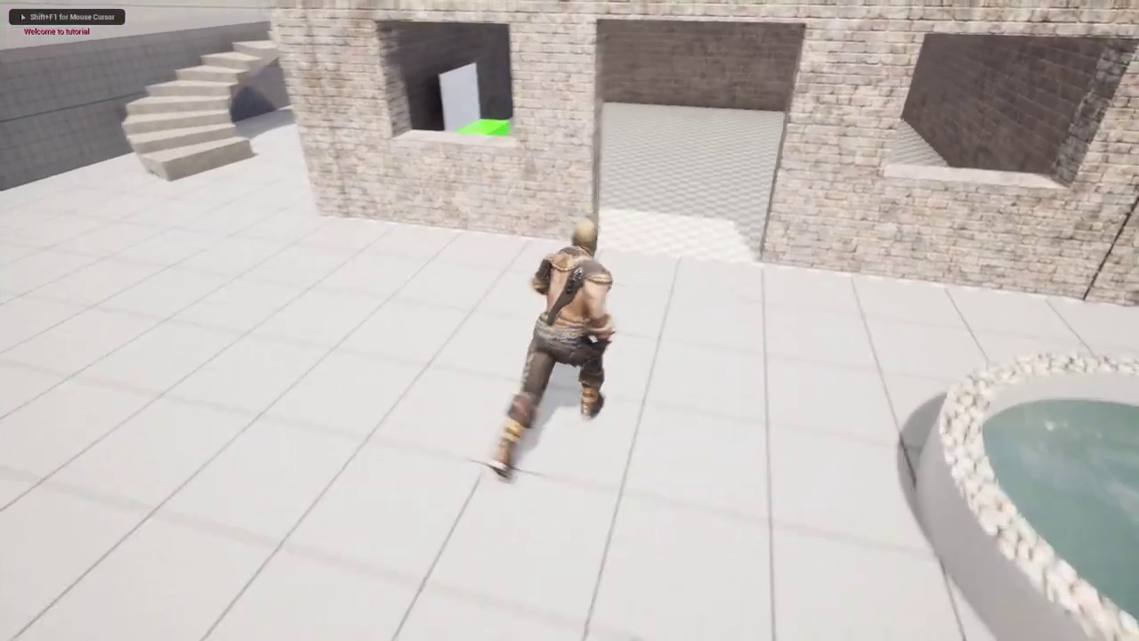
key(w)
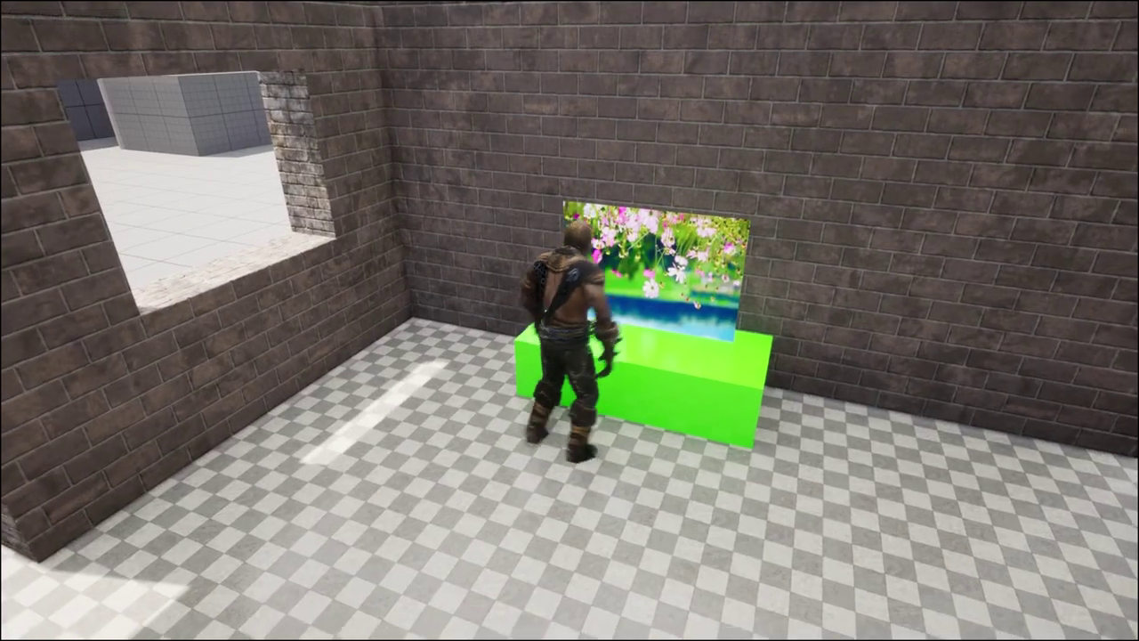
key(s)
key(a)
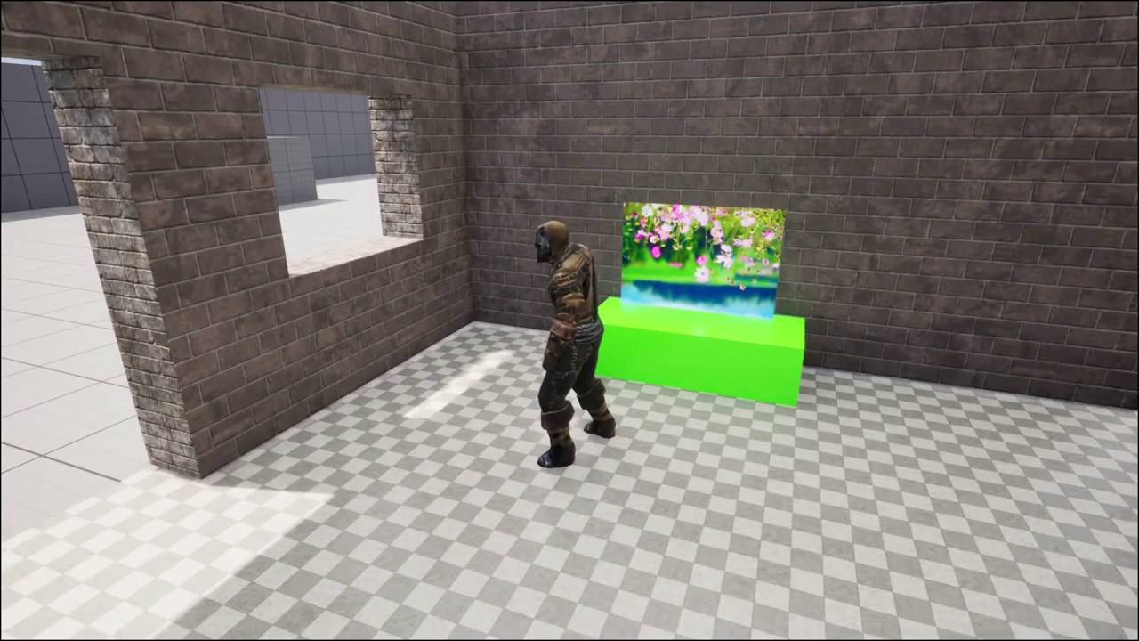
key(w)
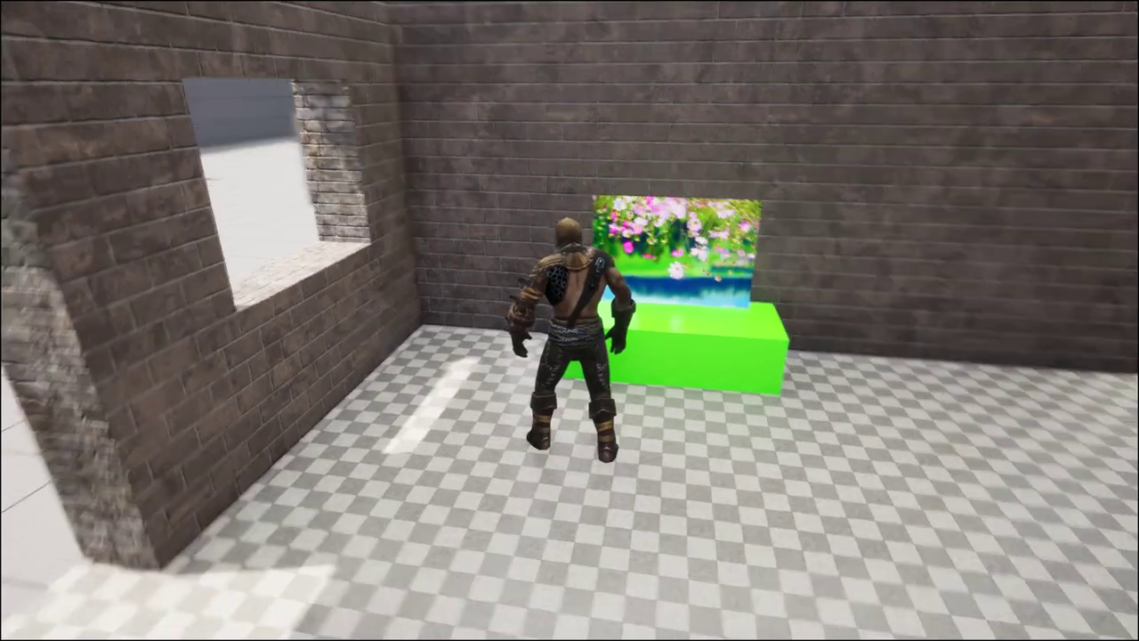
key(s)
key(w)
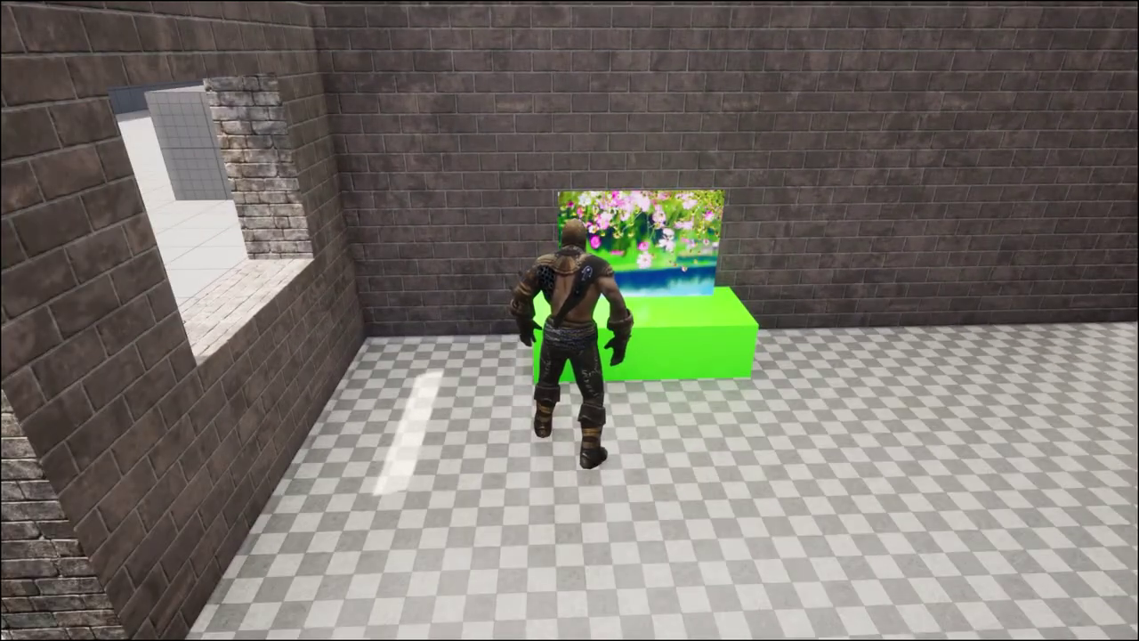
key(s)
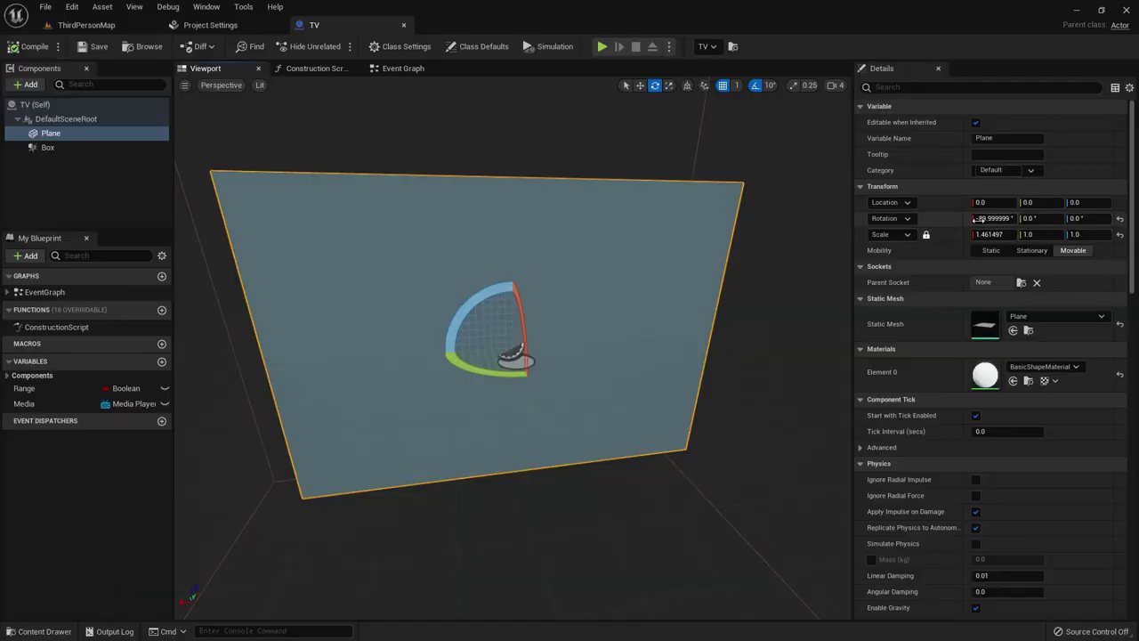
text(90)
- Set the Plane's X rotation to 90, turn it to -180 on Z, and save
key(Return)
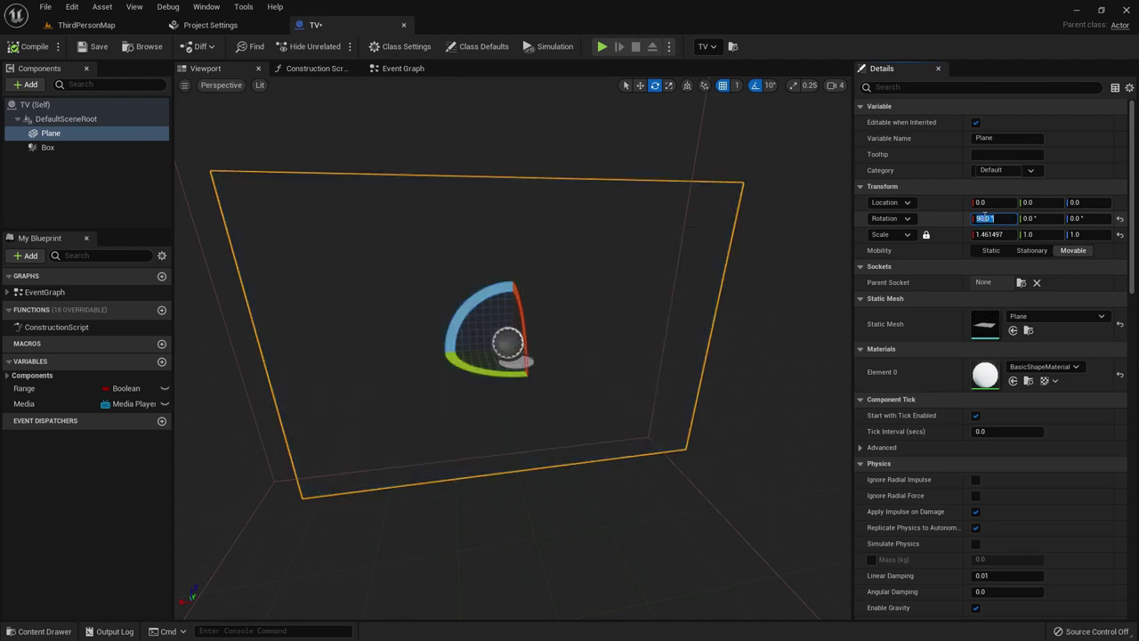
drag(599, 330, 572, 430)
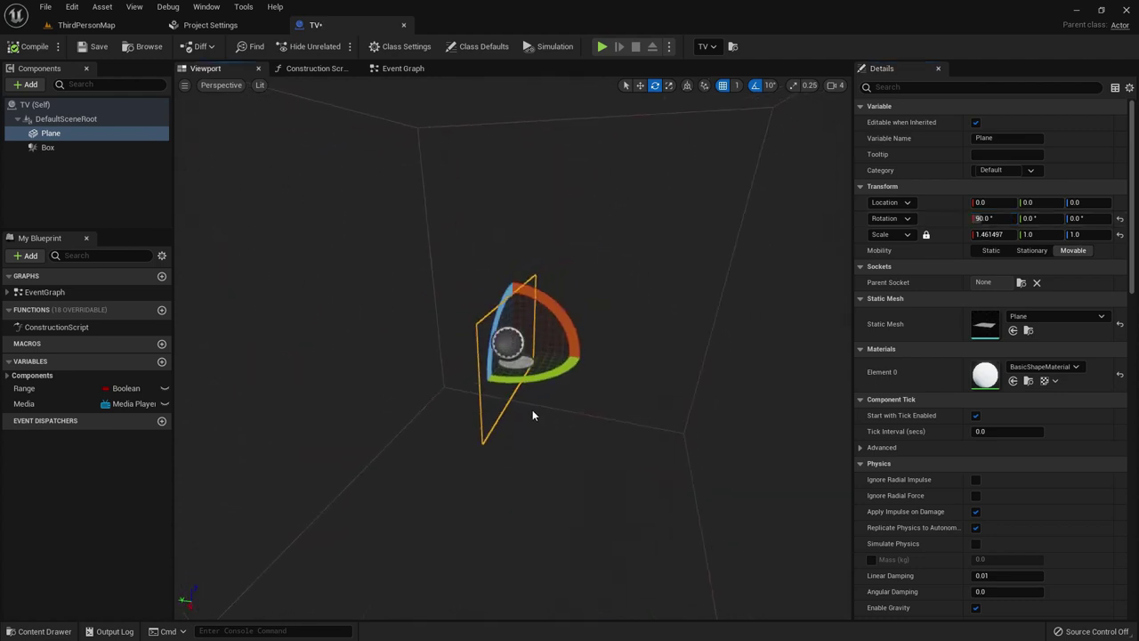
click(106, 25)
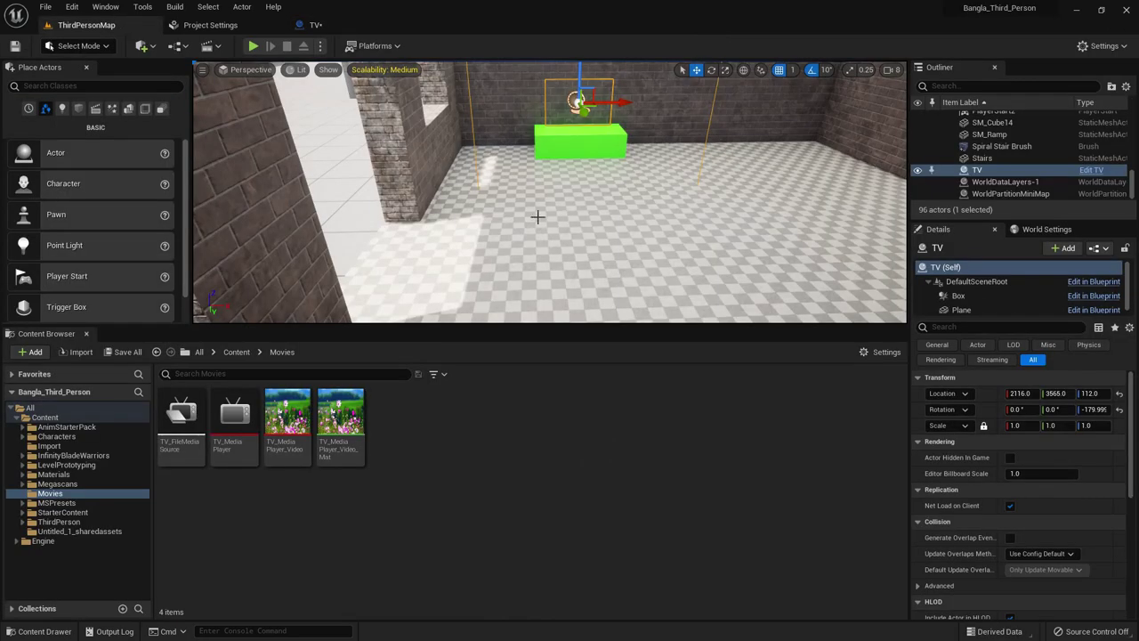
click(342, 26)
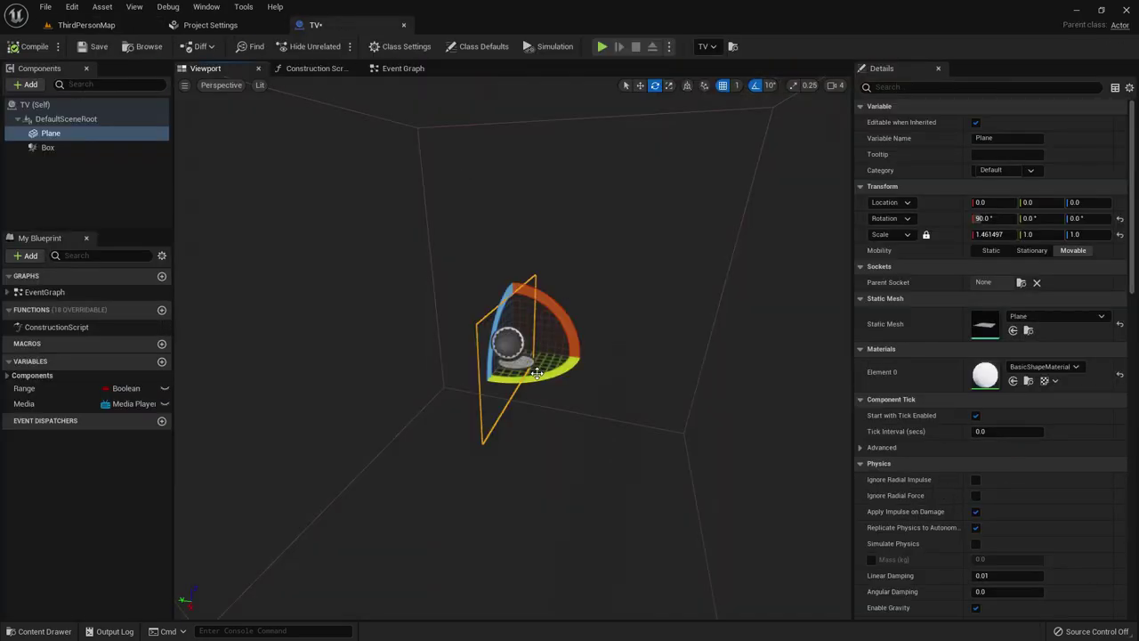
mouse_move(552, 370)
mouse_down()
mouse_move(578, 383)
mouse_move(547, 395)
mouse_move(599, 487)
mouse_up()
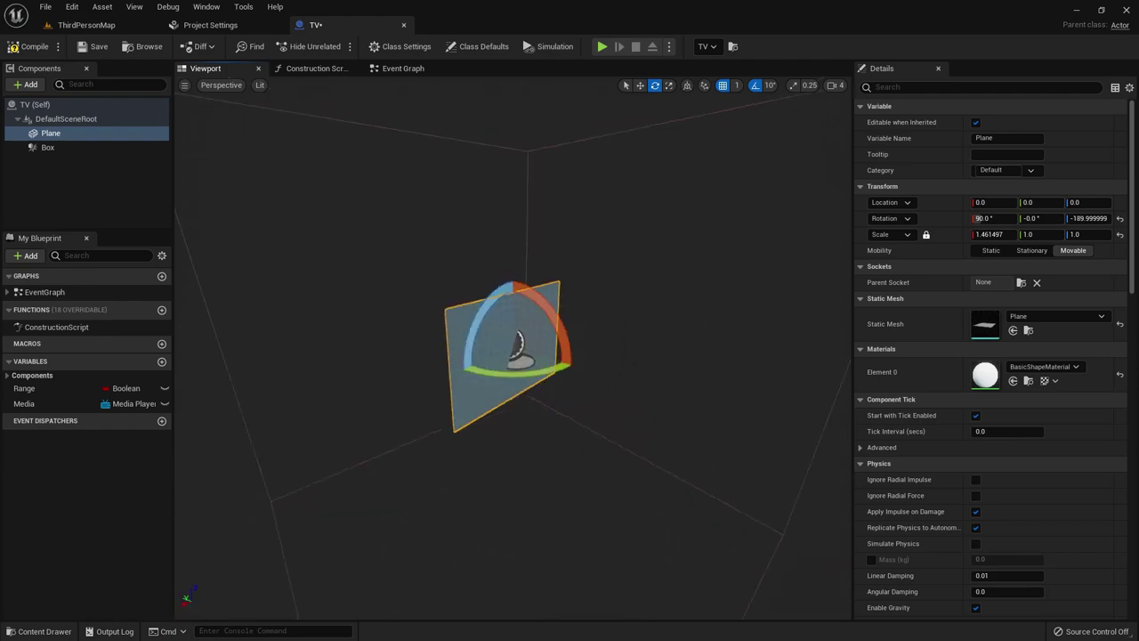
key(w)
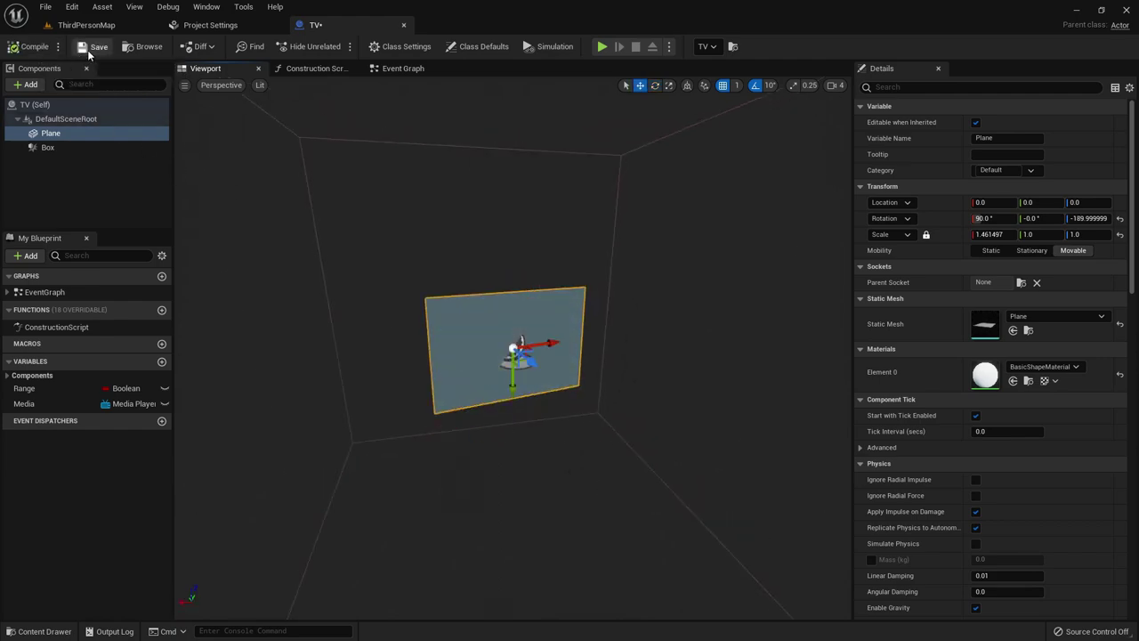
click(95, 46)
- Wire Plane into the second Set Material's Target and save the TV Blueprint
click(86, 25)
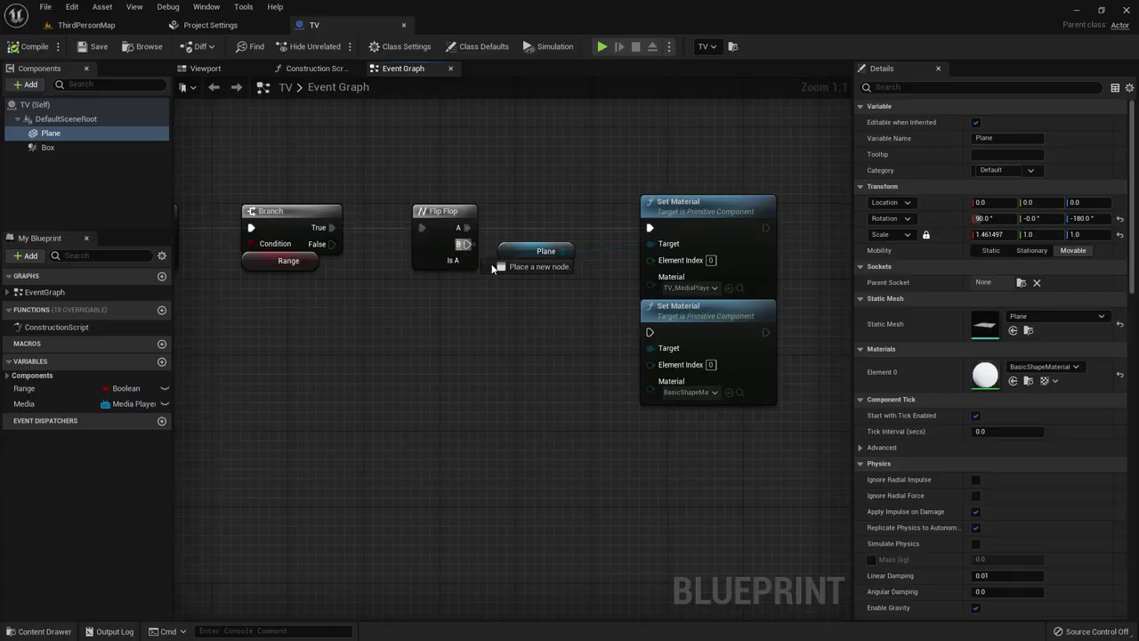
drag(562, 251, 650, 348)
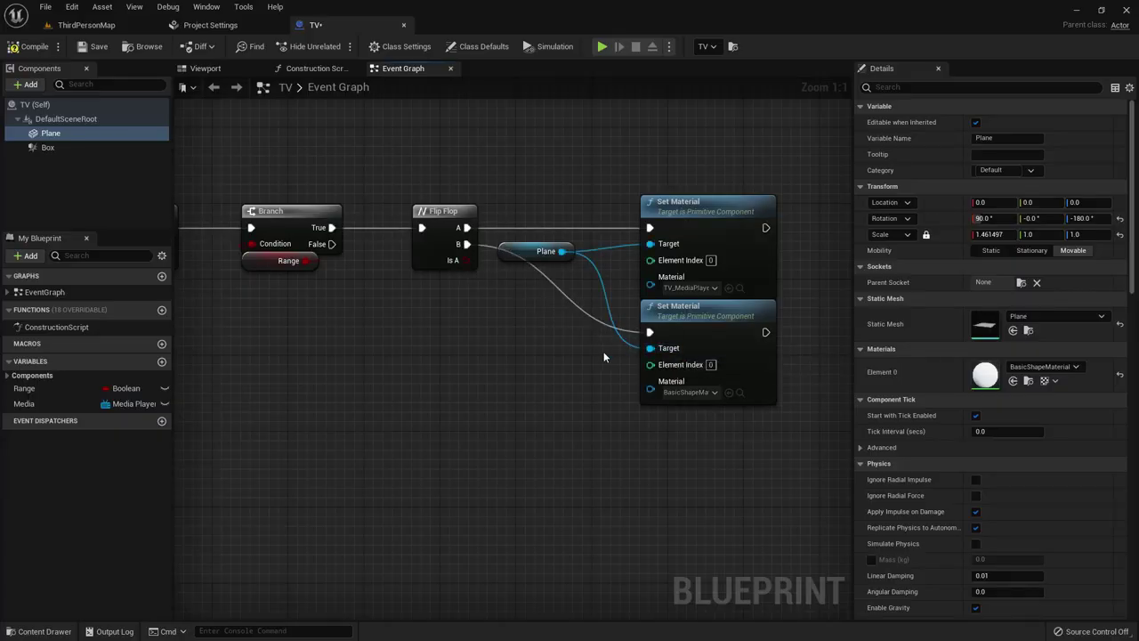
click(95, 47)
click(103, 26)
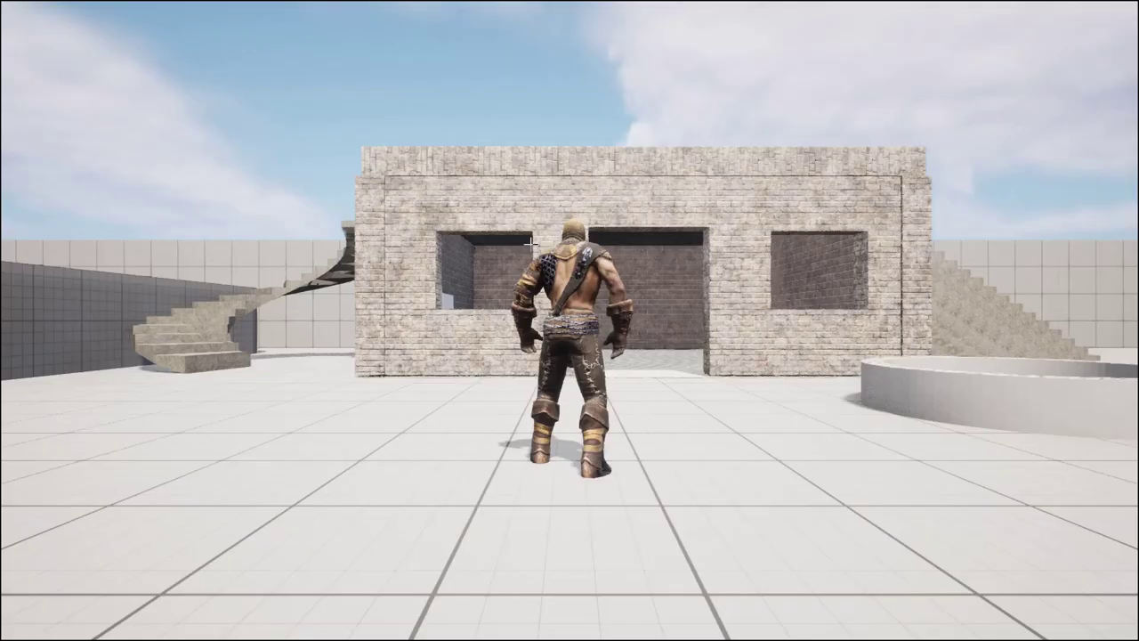
- Walk to the TV, switch the flower video on, walk away and back, then turn it off
key(w)
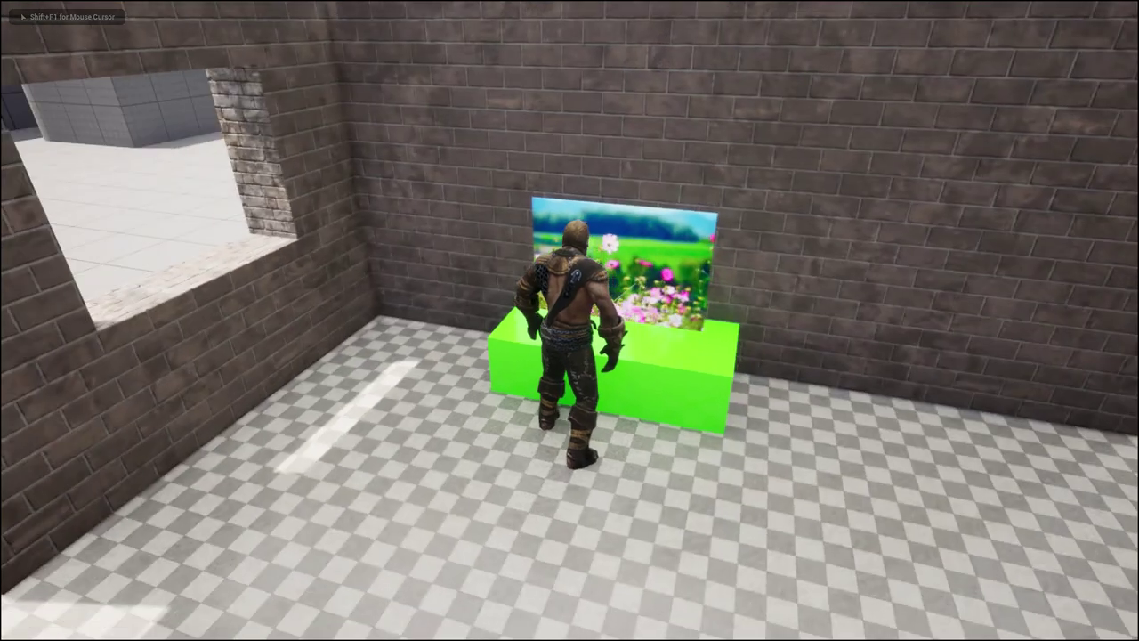
key(a)
key(s)
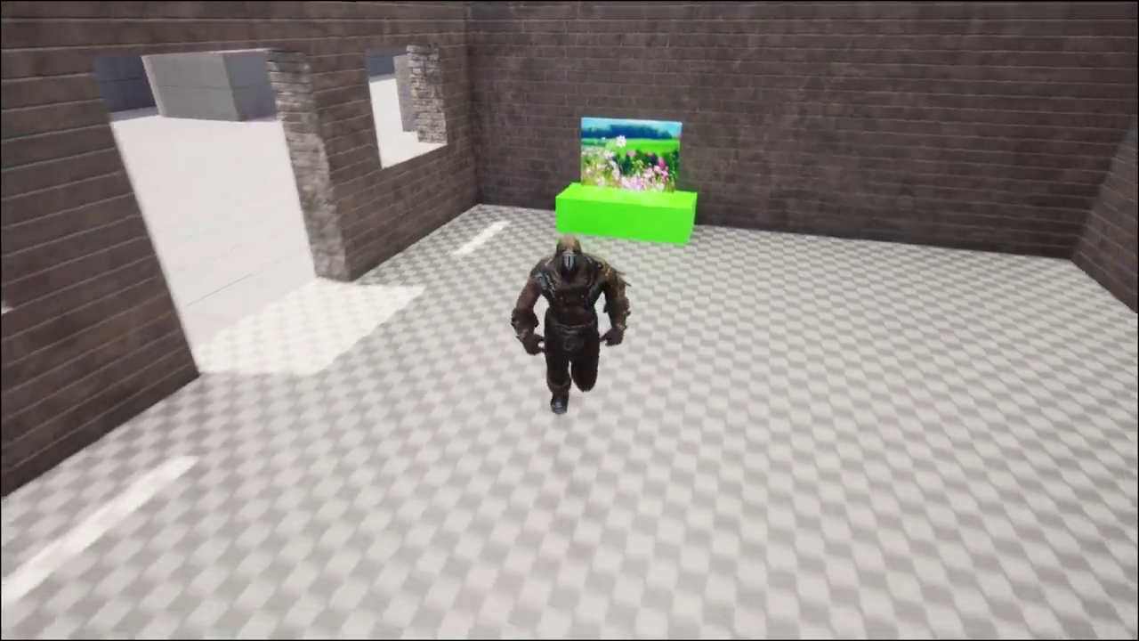
key(w)
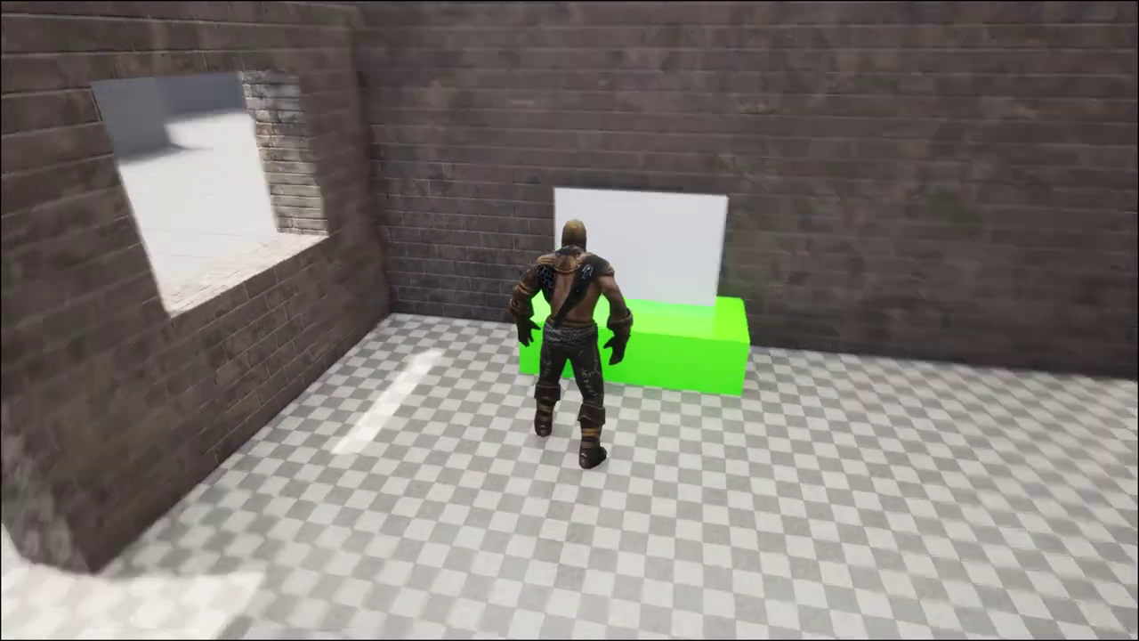
key(a)
key(s)
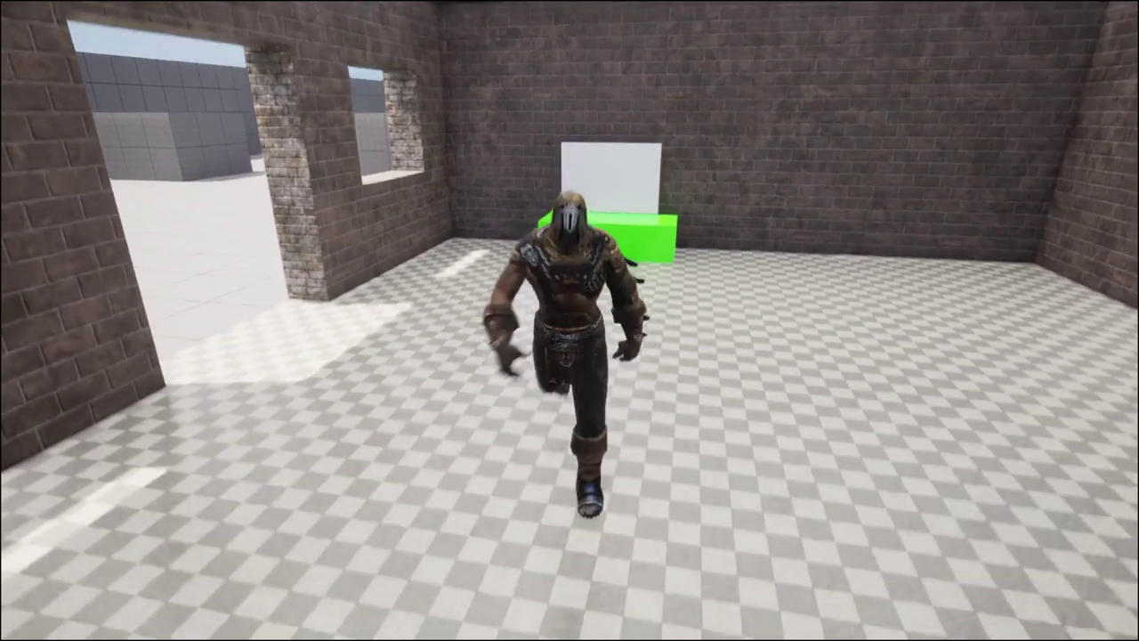
key(w)
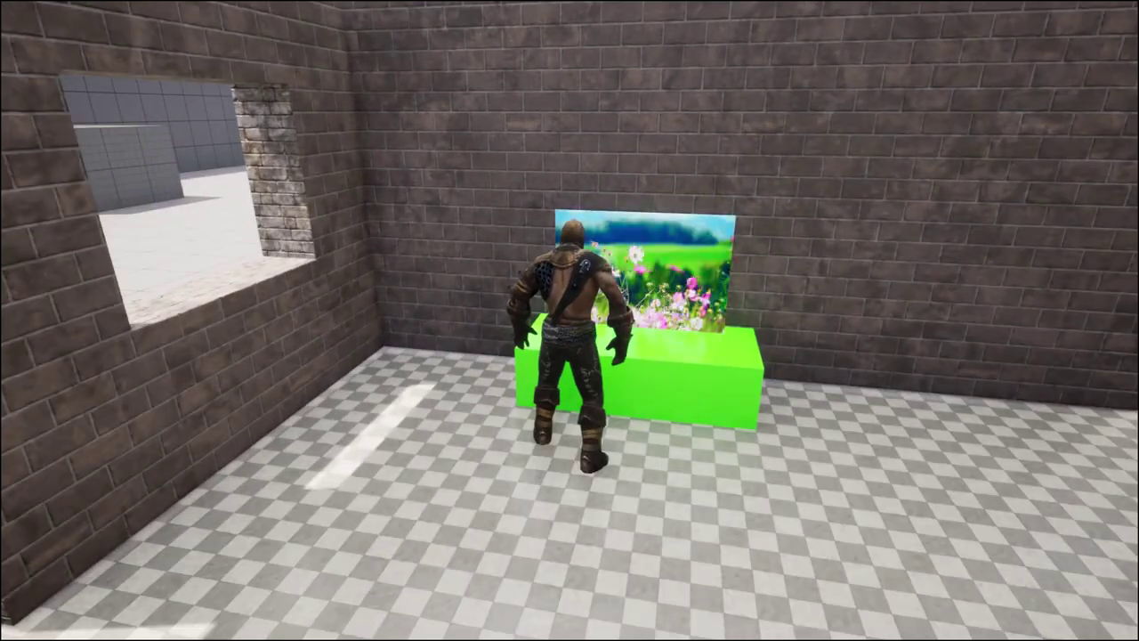